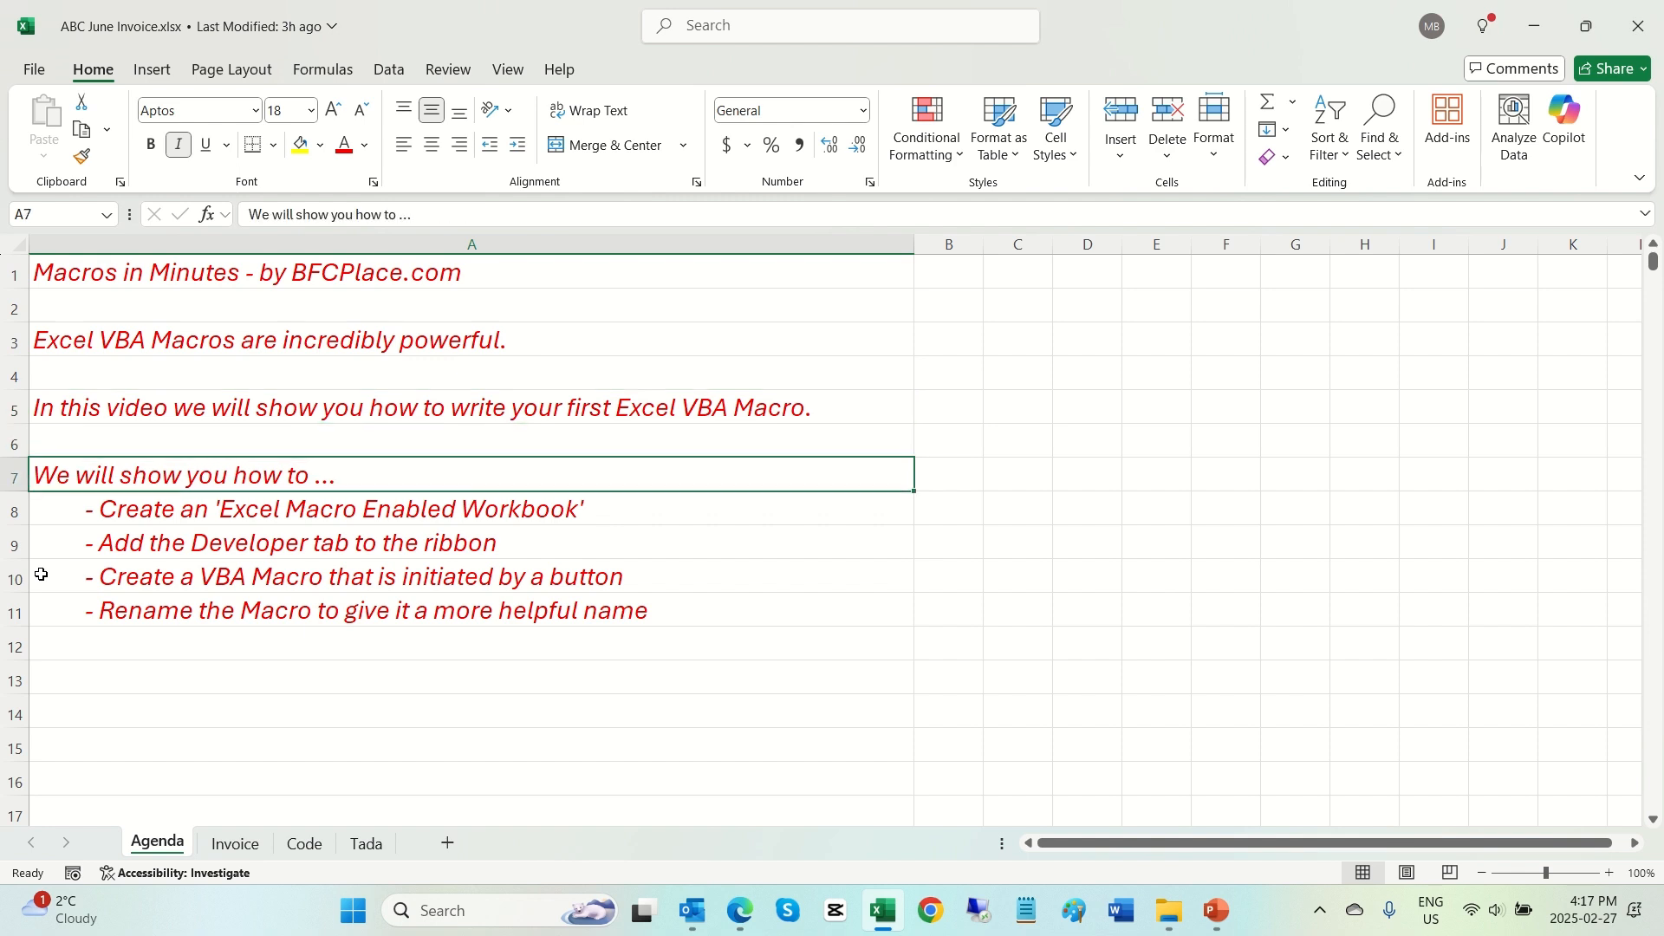
Step: Go through the four how-to topics in A8:A11 of the Agenda sheet one by one
{"action": "key", "text": "Down"}
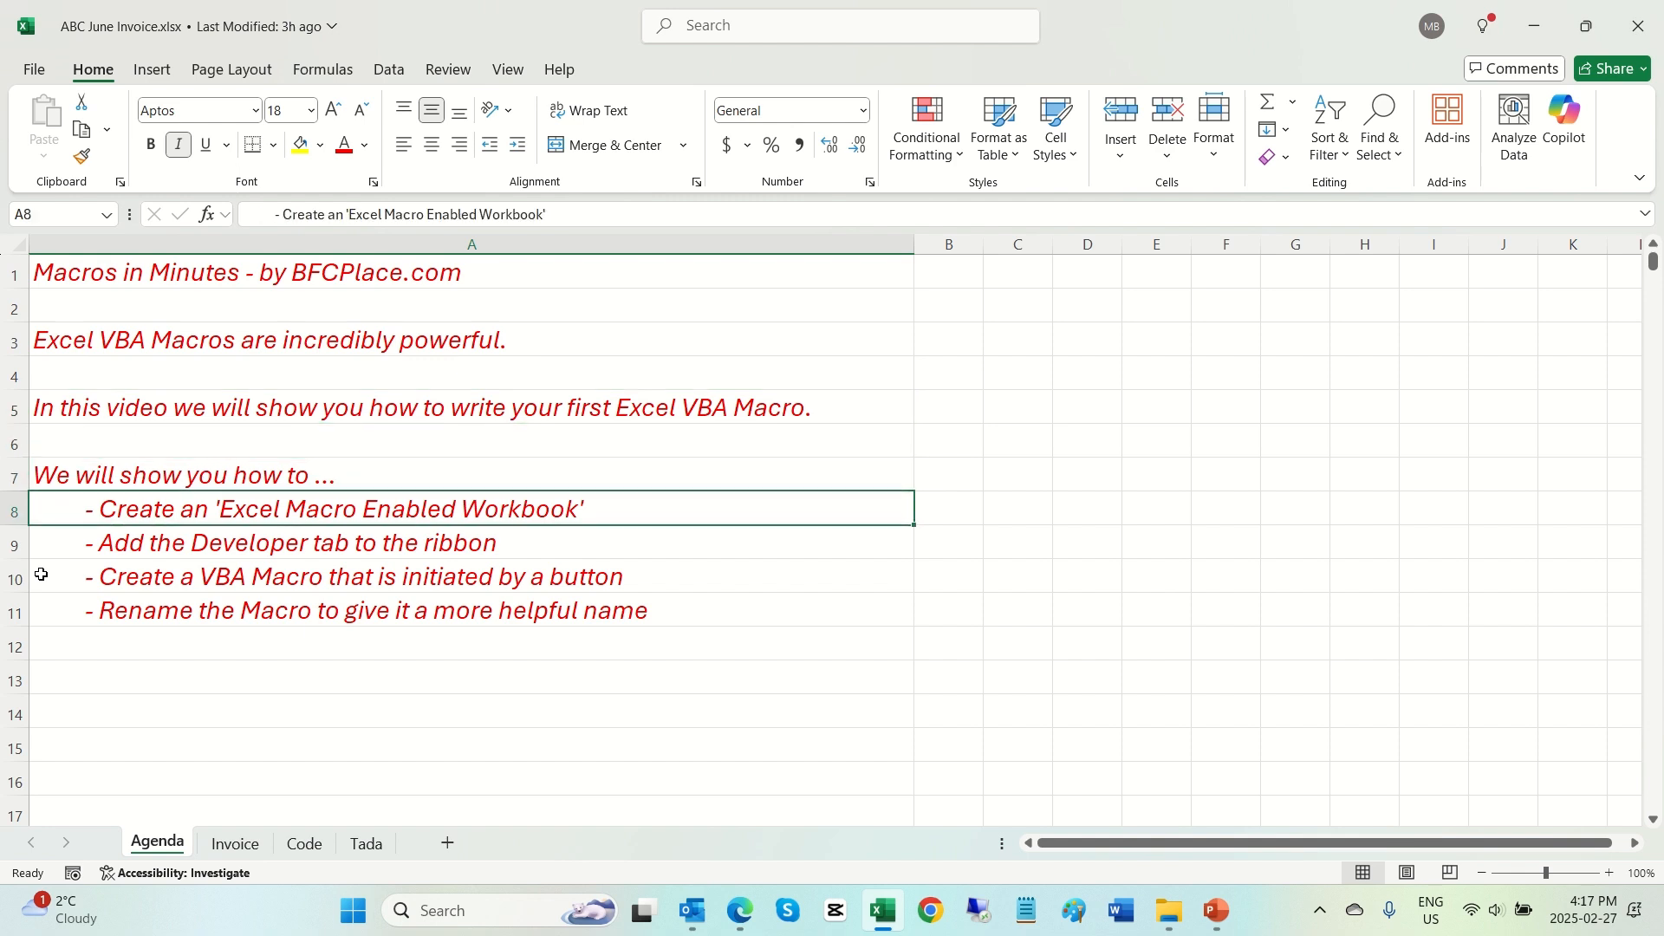
{"action": "key", "text": "Down"}
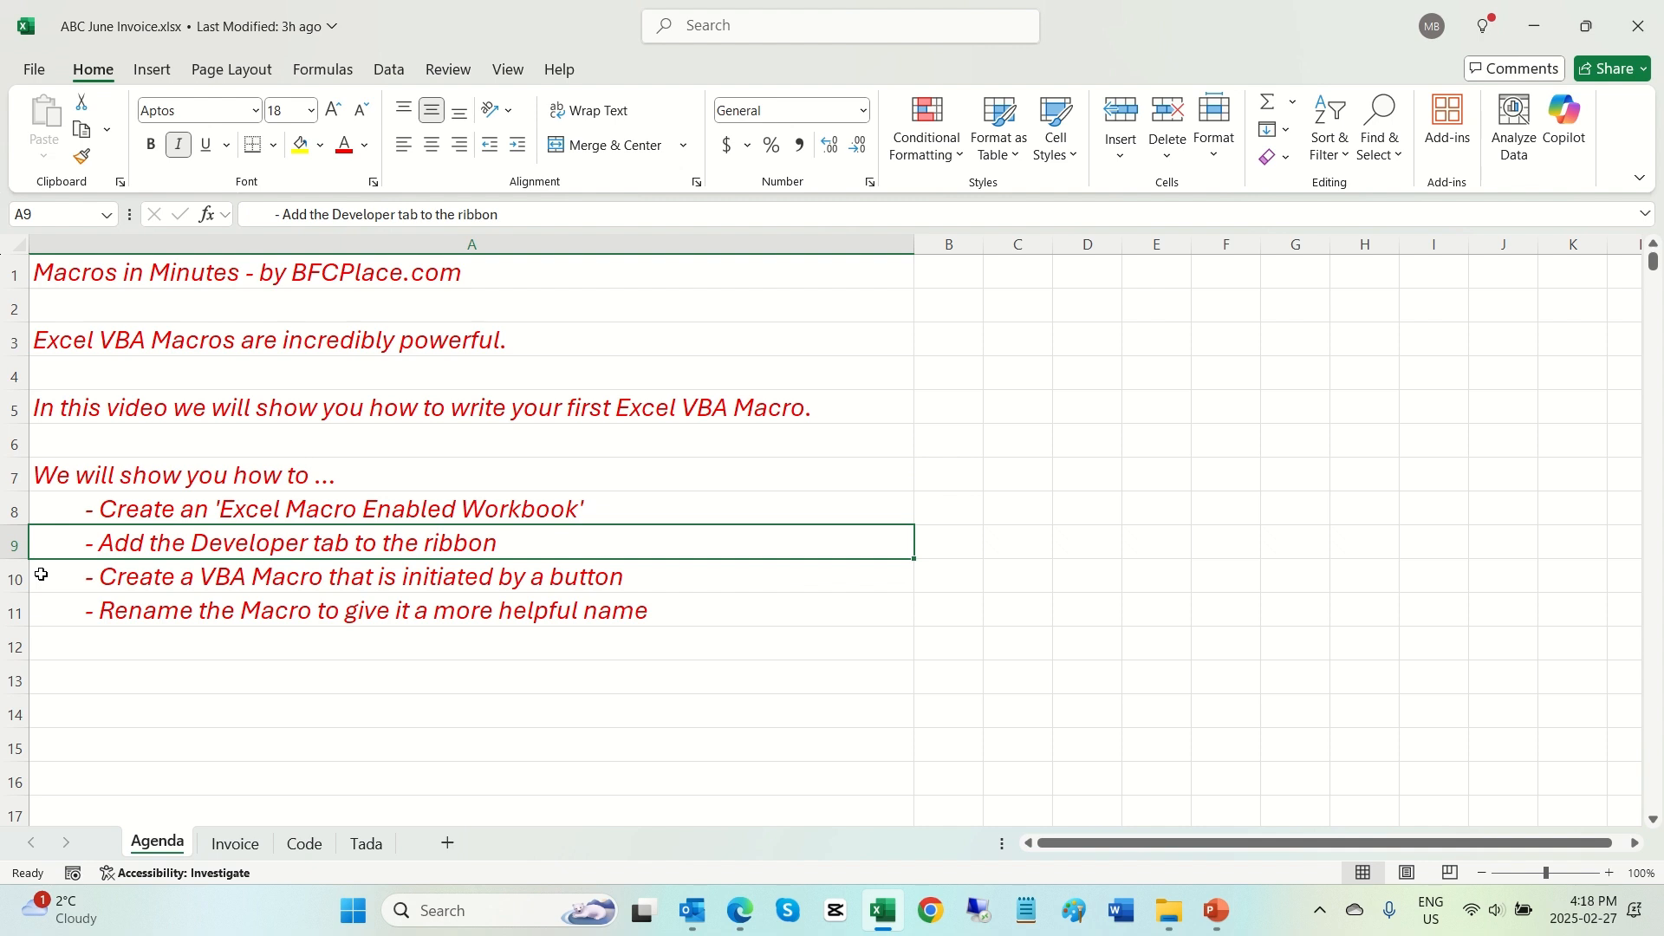
{"action": "key", "text": "Down"}
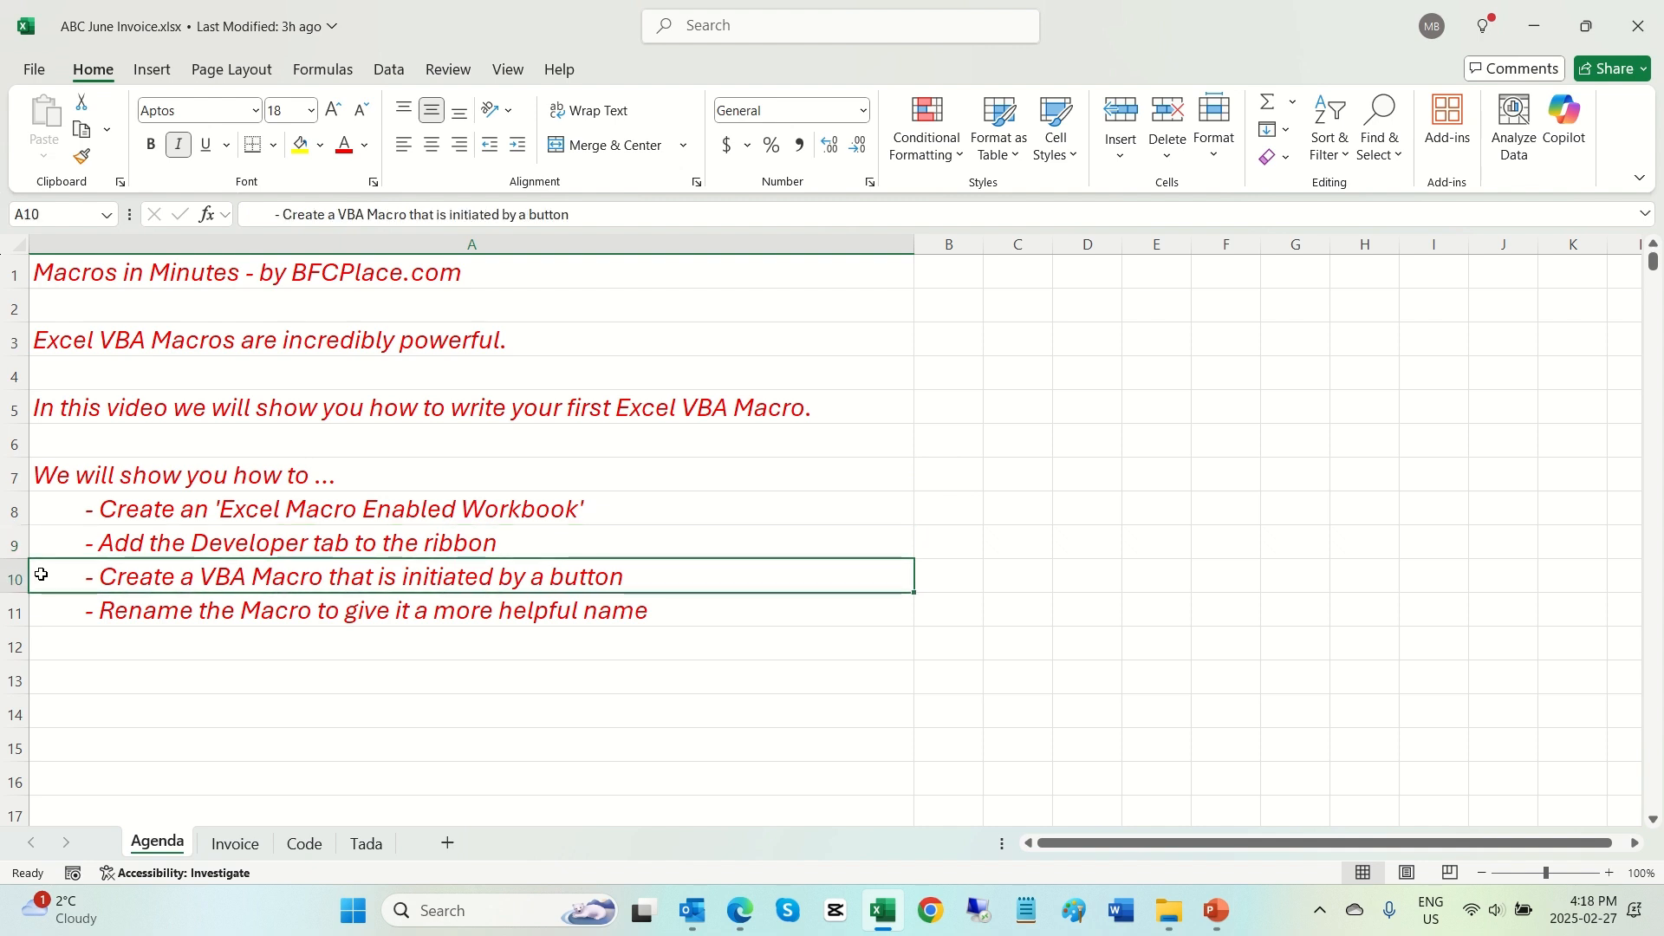
{"action": "key", "text": "Down"}
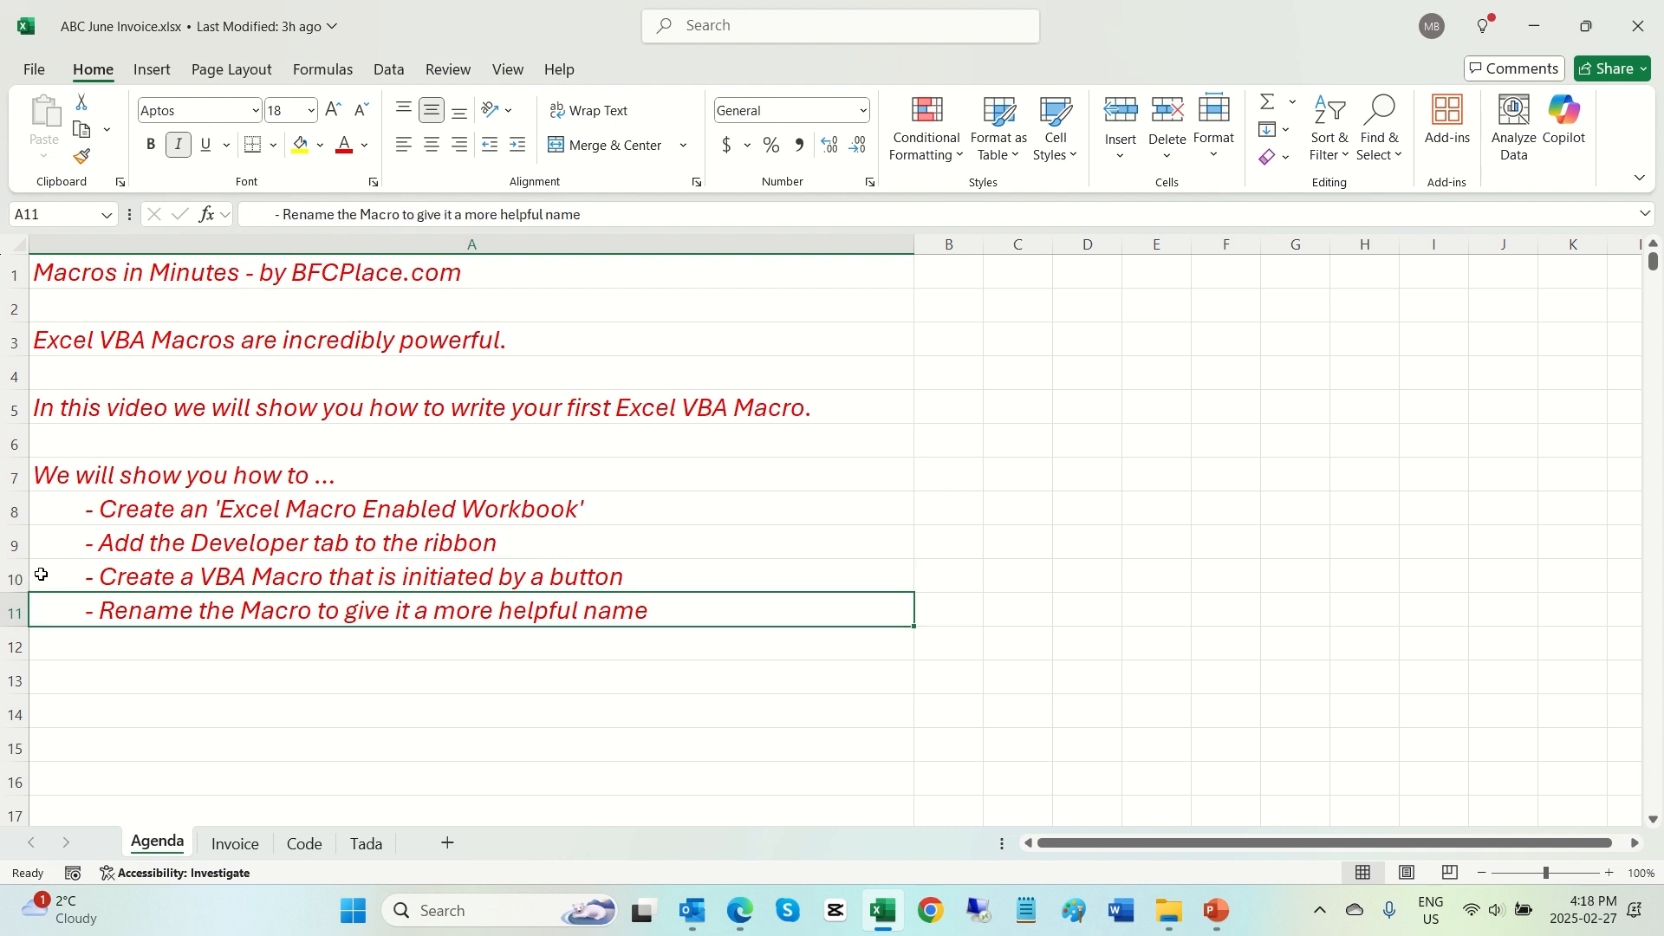
Step: Examine the sender and recipient details in column A of the Invoice sheet, from A1 down to the line-item header row
{"action": "left_click", "coordinate": [234, 849]}
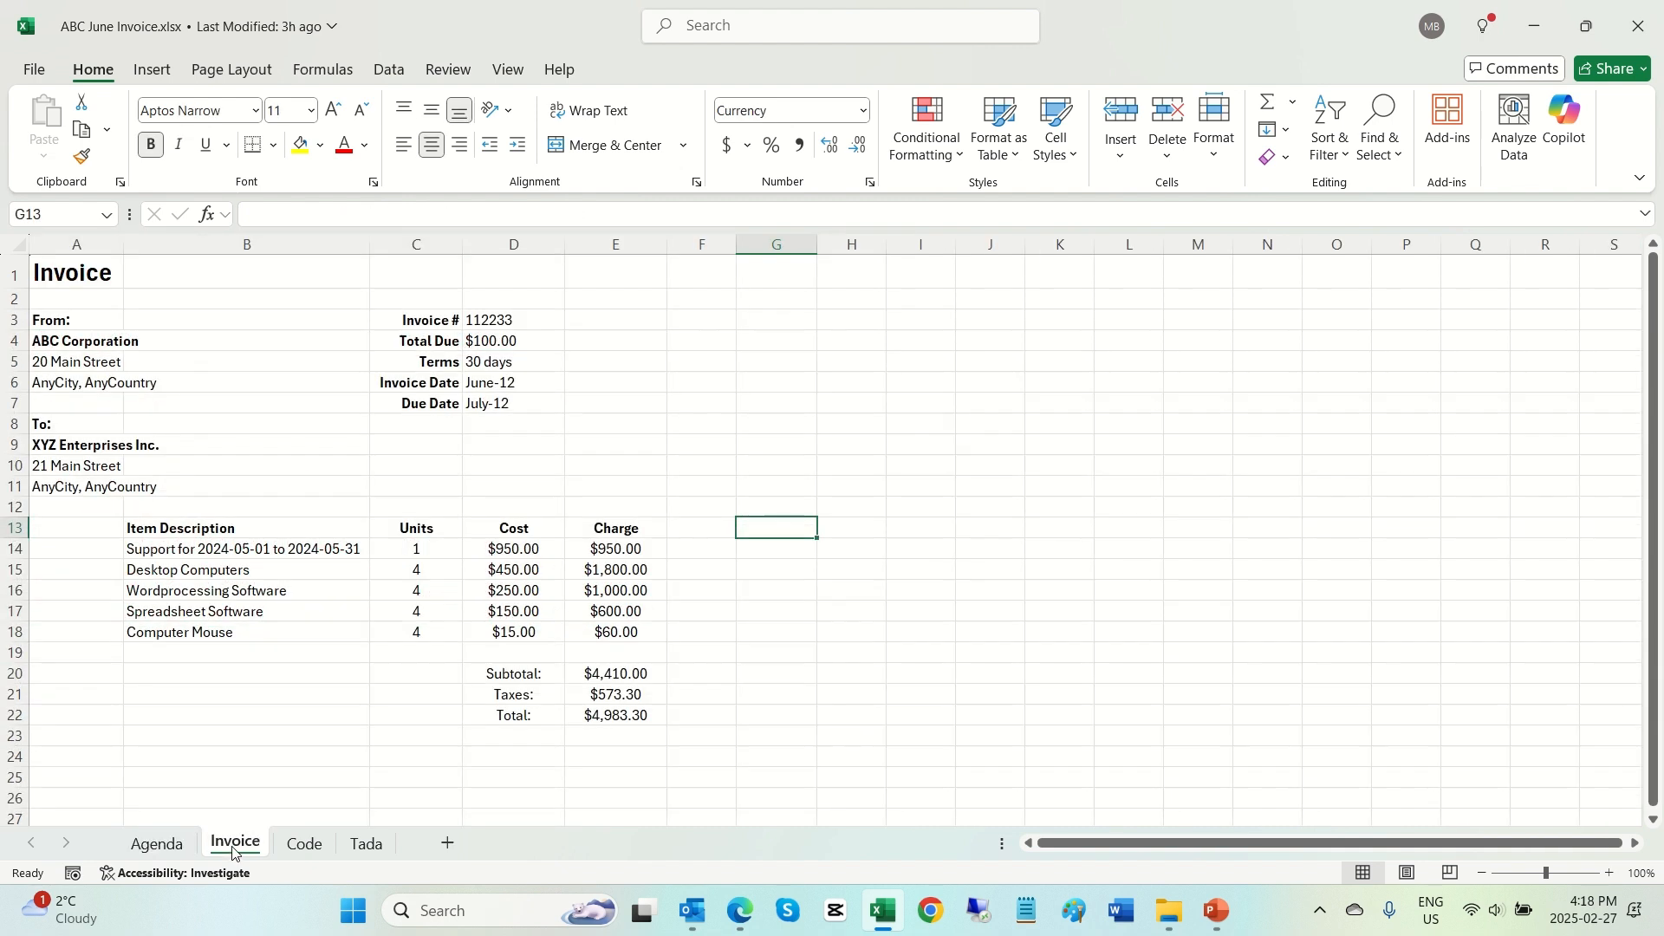
{"action": "left_click", "coordinate": [64, 280]}
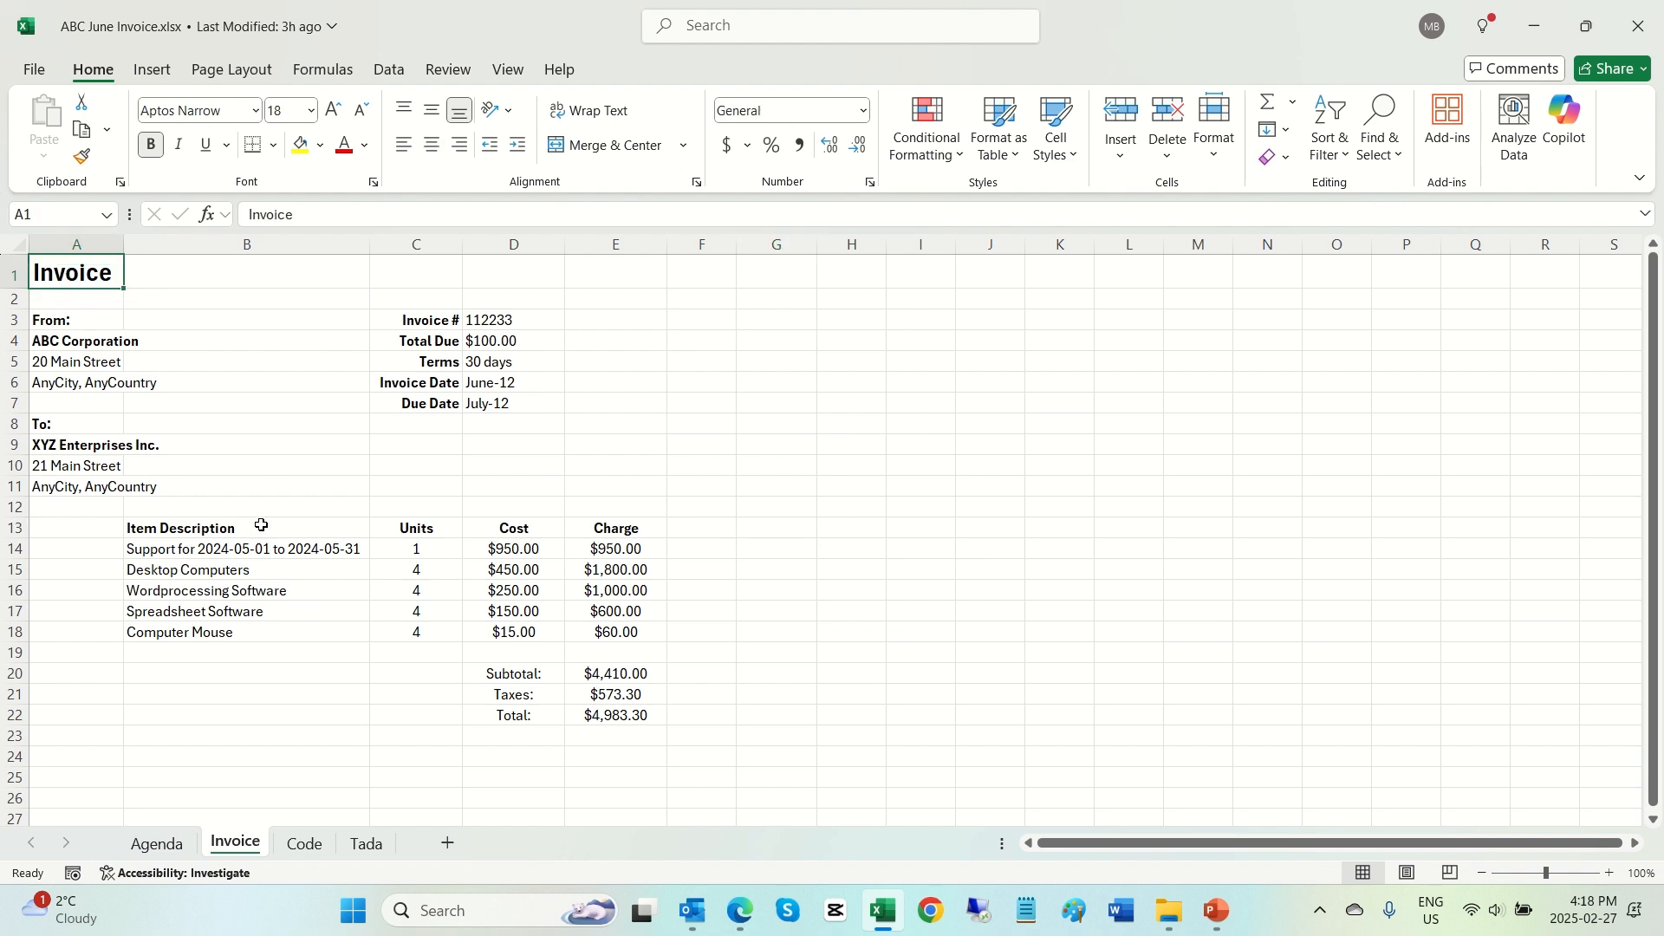
{"action": "key", "text": "Down"}
{"action": "key", "text": "Down"}
{"action": "key", "text": "Down"}
{"action": "key", "text": "Down"}
{"action": "key", "text": "Down"}
{"action": "key", "text": "Down"}
{"action": "key", "text": "Down"}
{"action": "key", "text": "Down"}
{"action": "key", "text": "Down"}
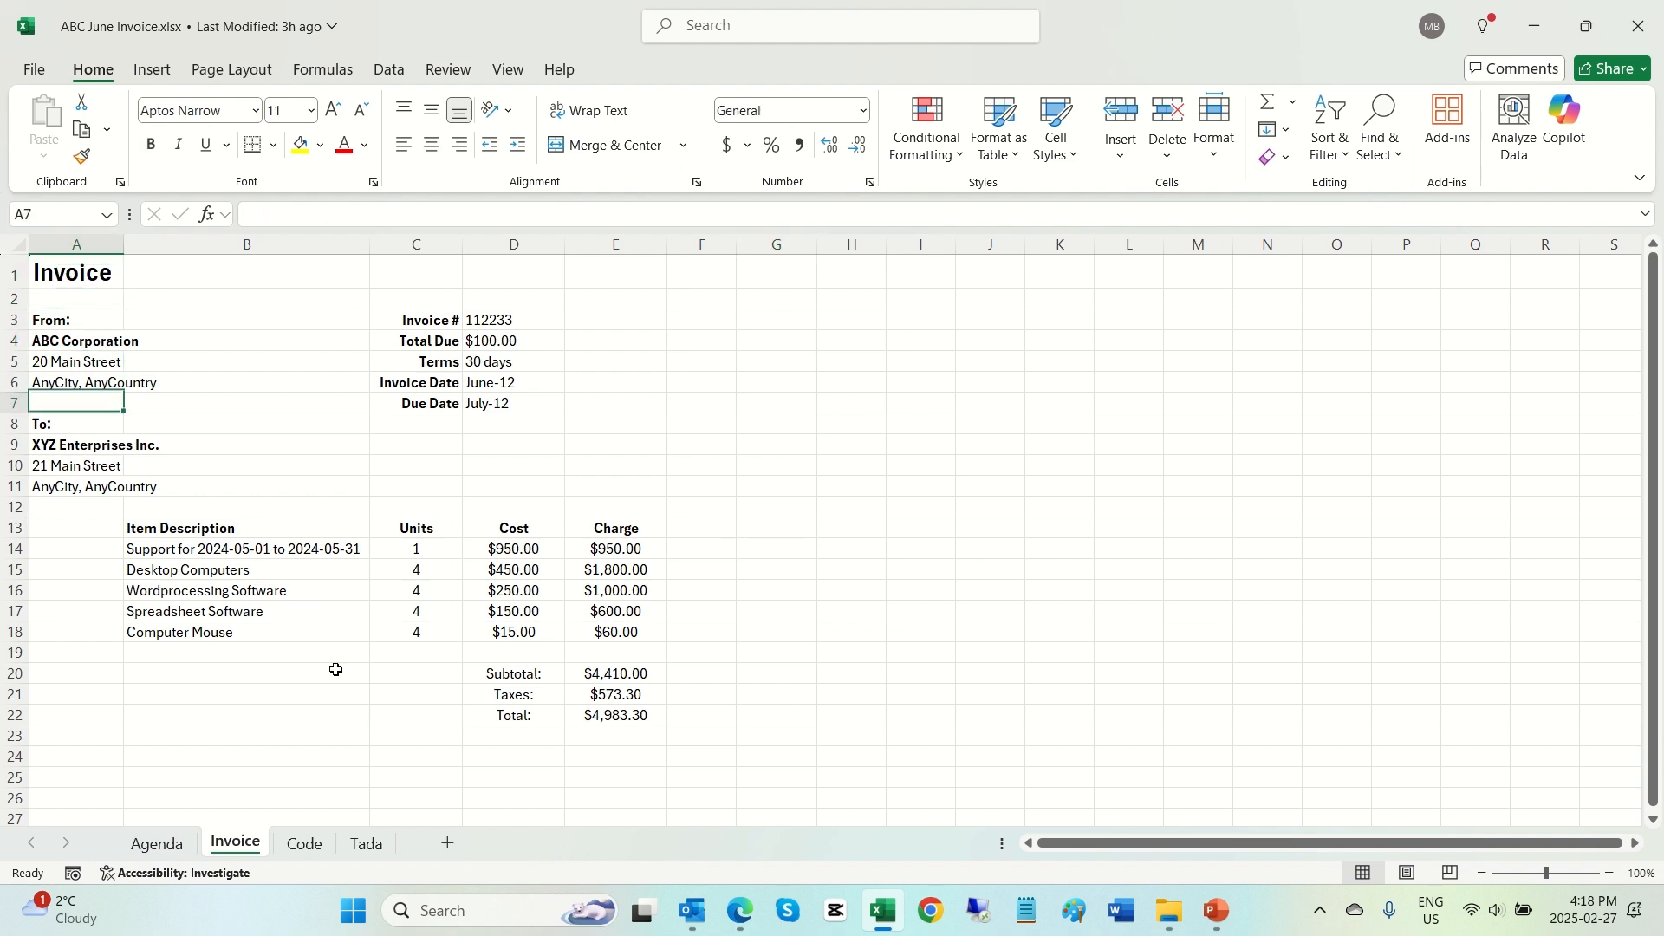
{"action": "key", "text": "Down"}
{"action": "key", "text": "Down"}
{"action": "key", "text": "Down"}
Step: Examine the line-item headings in row 13 from Item Description to Charge, and the values in the Charge column
{"action": "key", "text": "Right"}
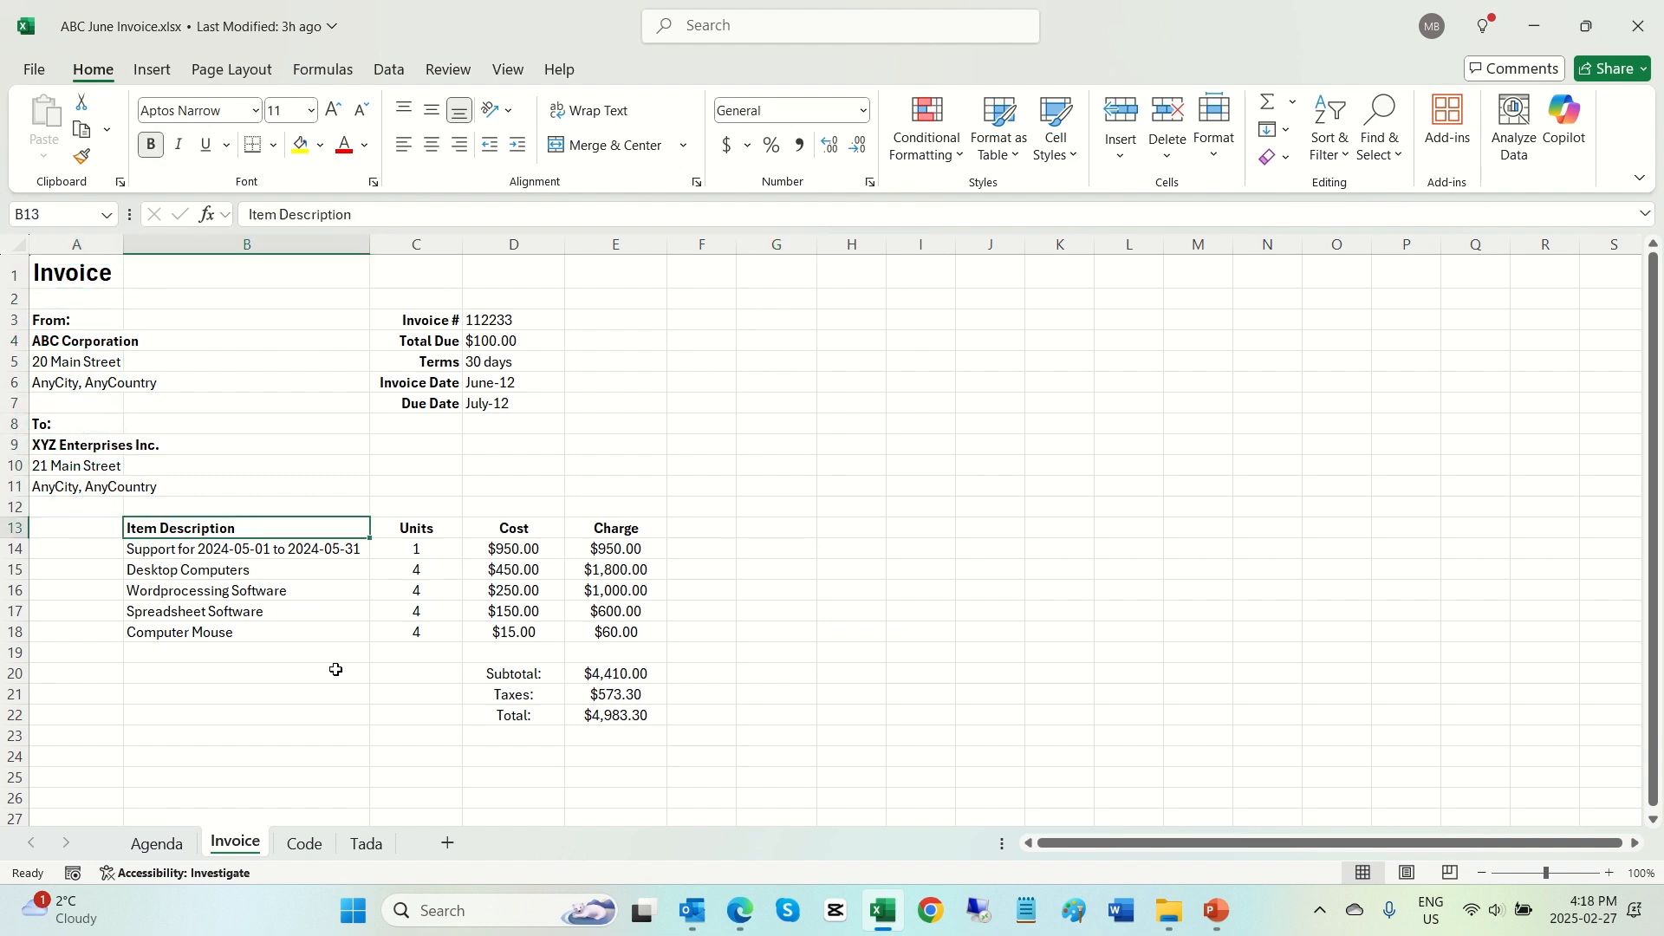
{"action": "key", "text": "Right"}
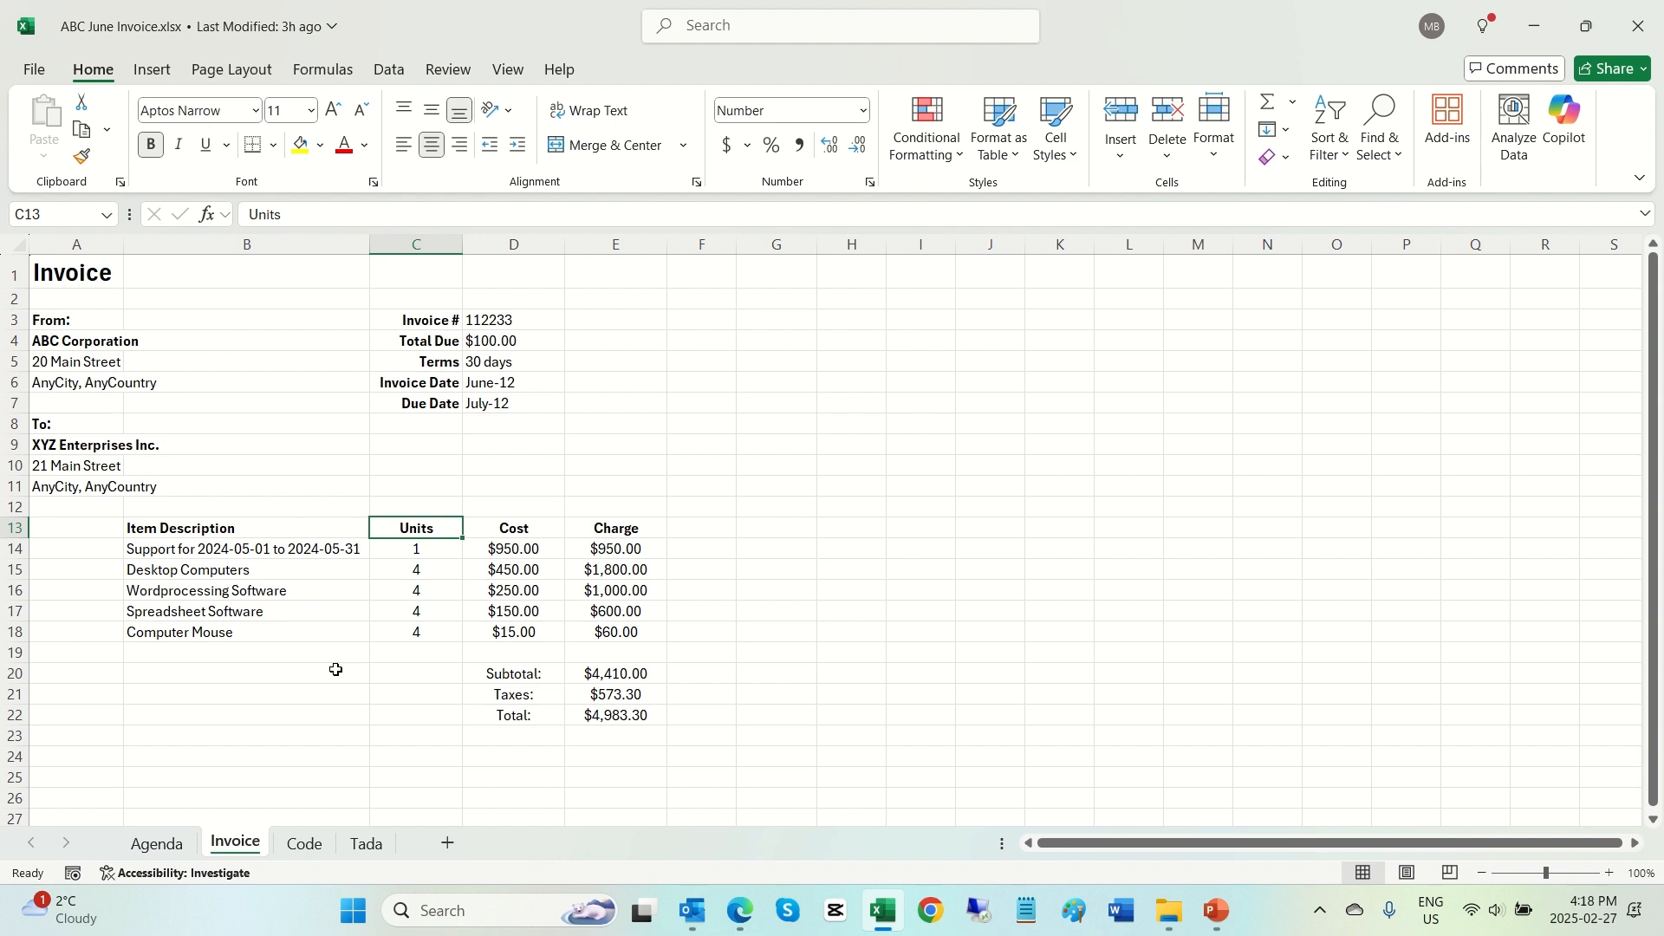
{"action": "key", "text": "Right"}
{"action": "key", "text": "Right"}
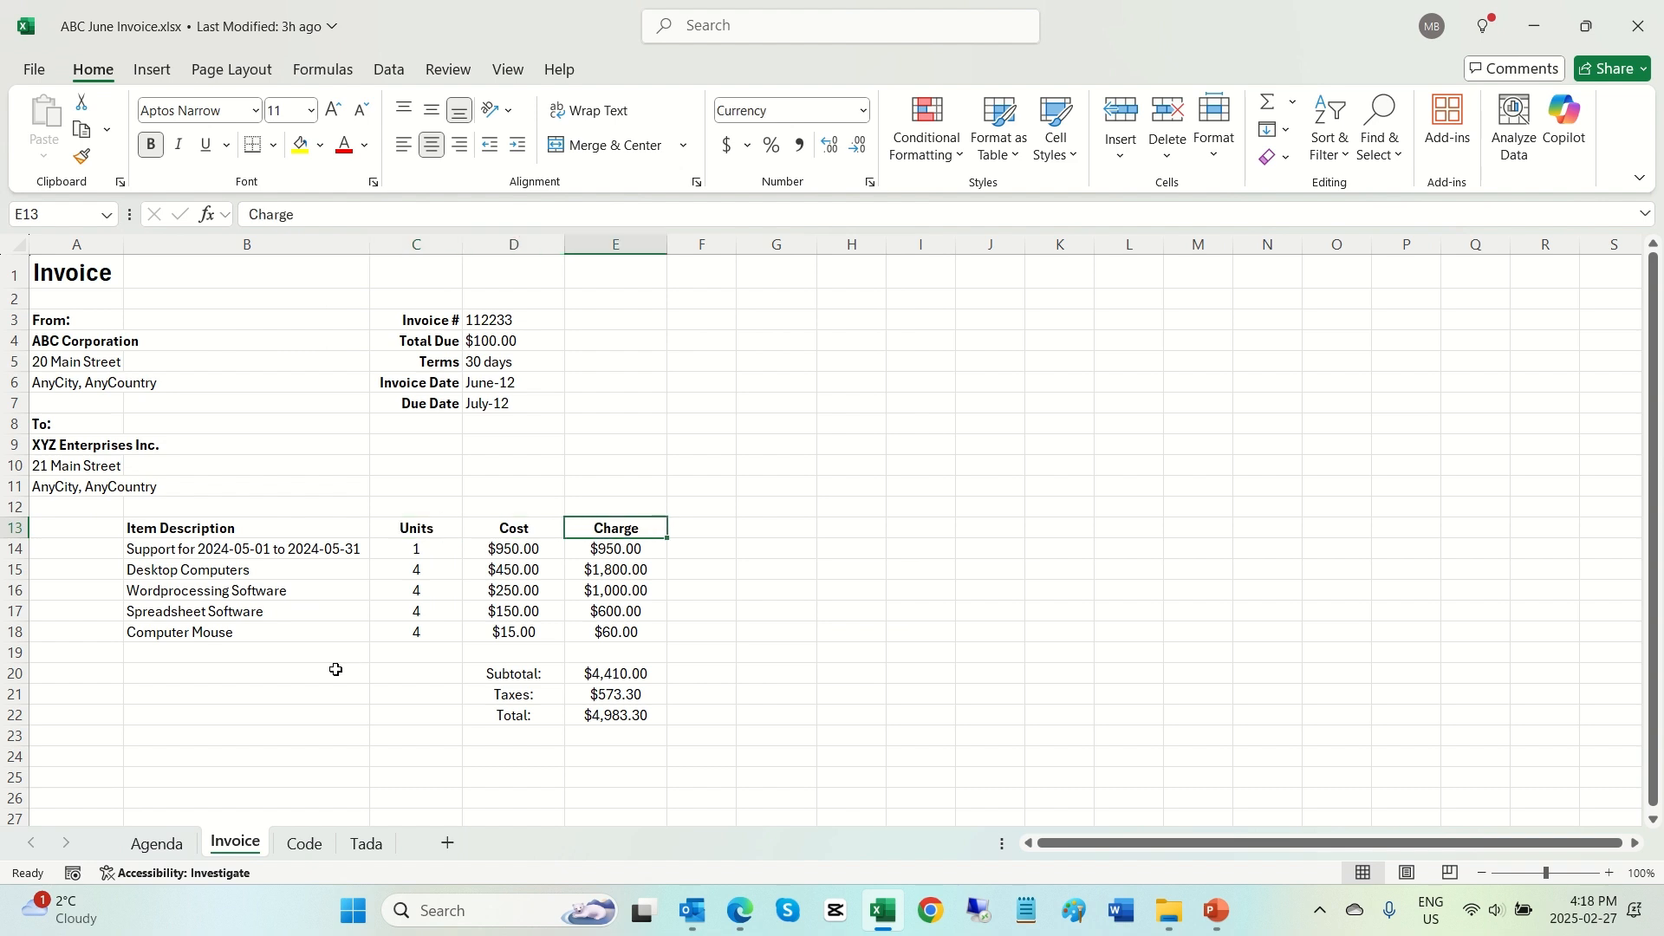
{"action": "key", "text": "Down"}
{"action": "key", "text": "Down"}
{"action": "key", "text": "Down"}
{"action": "key", "text": "Down"}
{"action": "key", "text": "Down"}
{"action": "key", "text": "Up"}
{"action": "key", "text": "Up"}
{"action": "key", "text": "Up"}
{"action": "key", "text": "Up"}
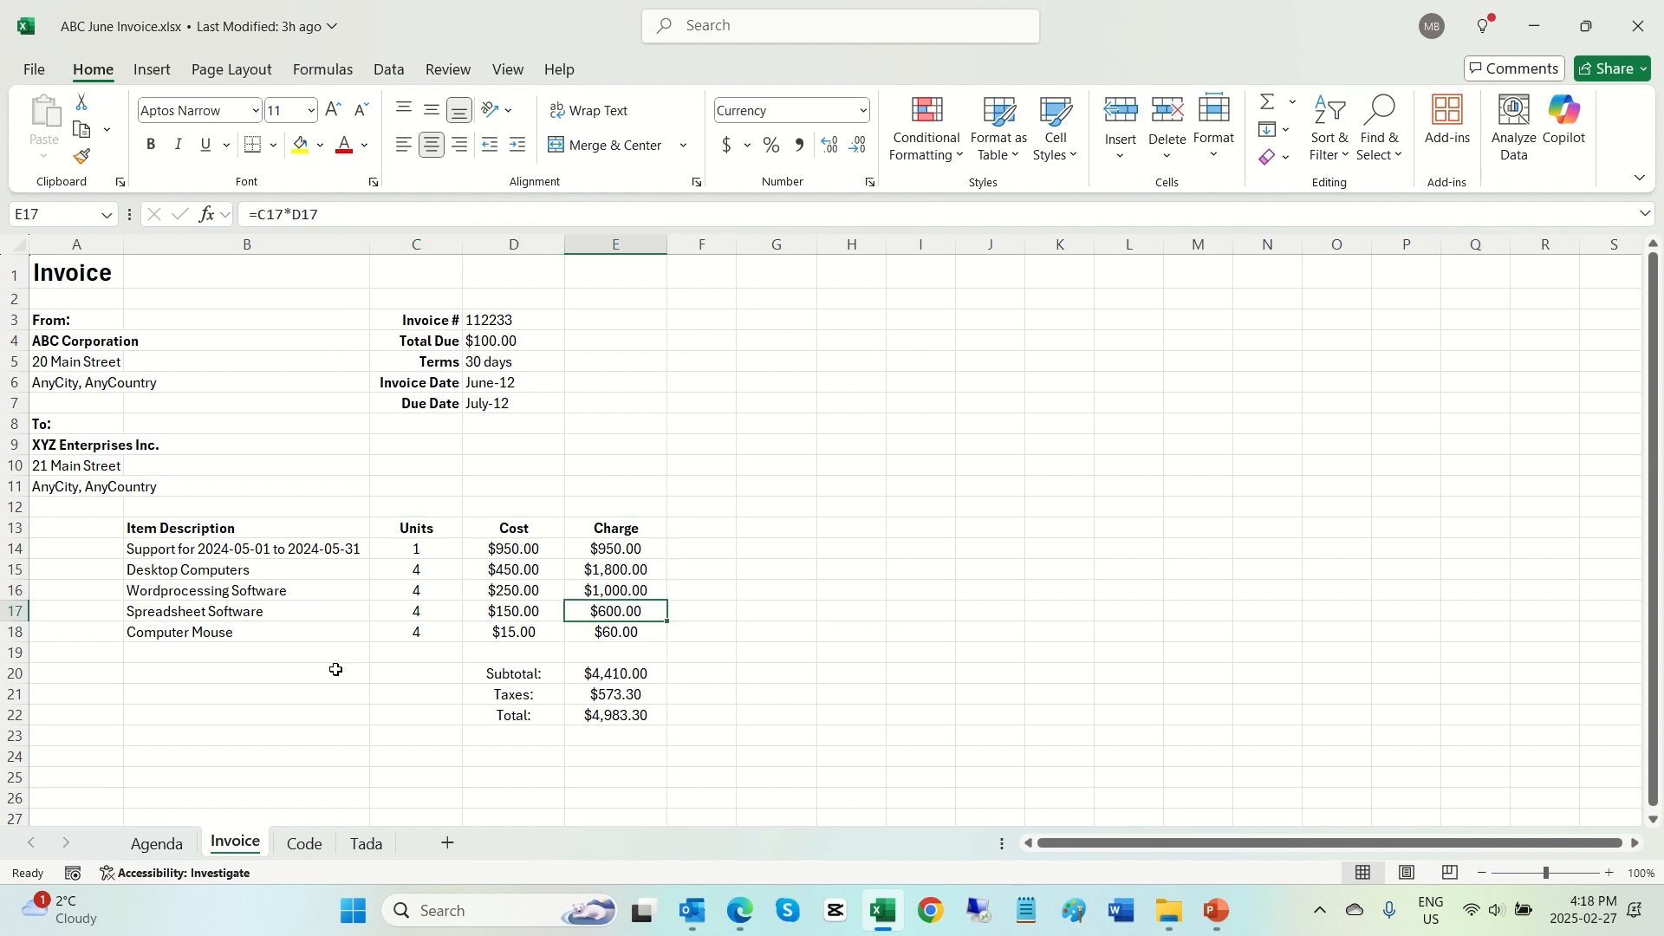
Step: Enter the heading "GL Account" in cell G13, in the line-item header row of the invoice
{"action": "key", "text": "Left"}
{"action": "key", "text": "Up"}
{"action": "key", "text": "Right"}
{"action": "key", "text": "Right"}
{"action": "key", "text": "Right"}
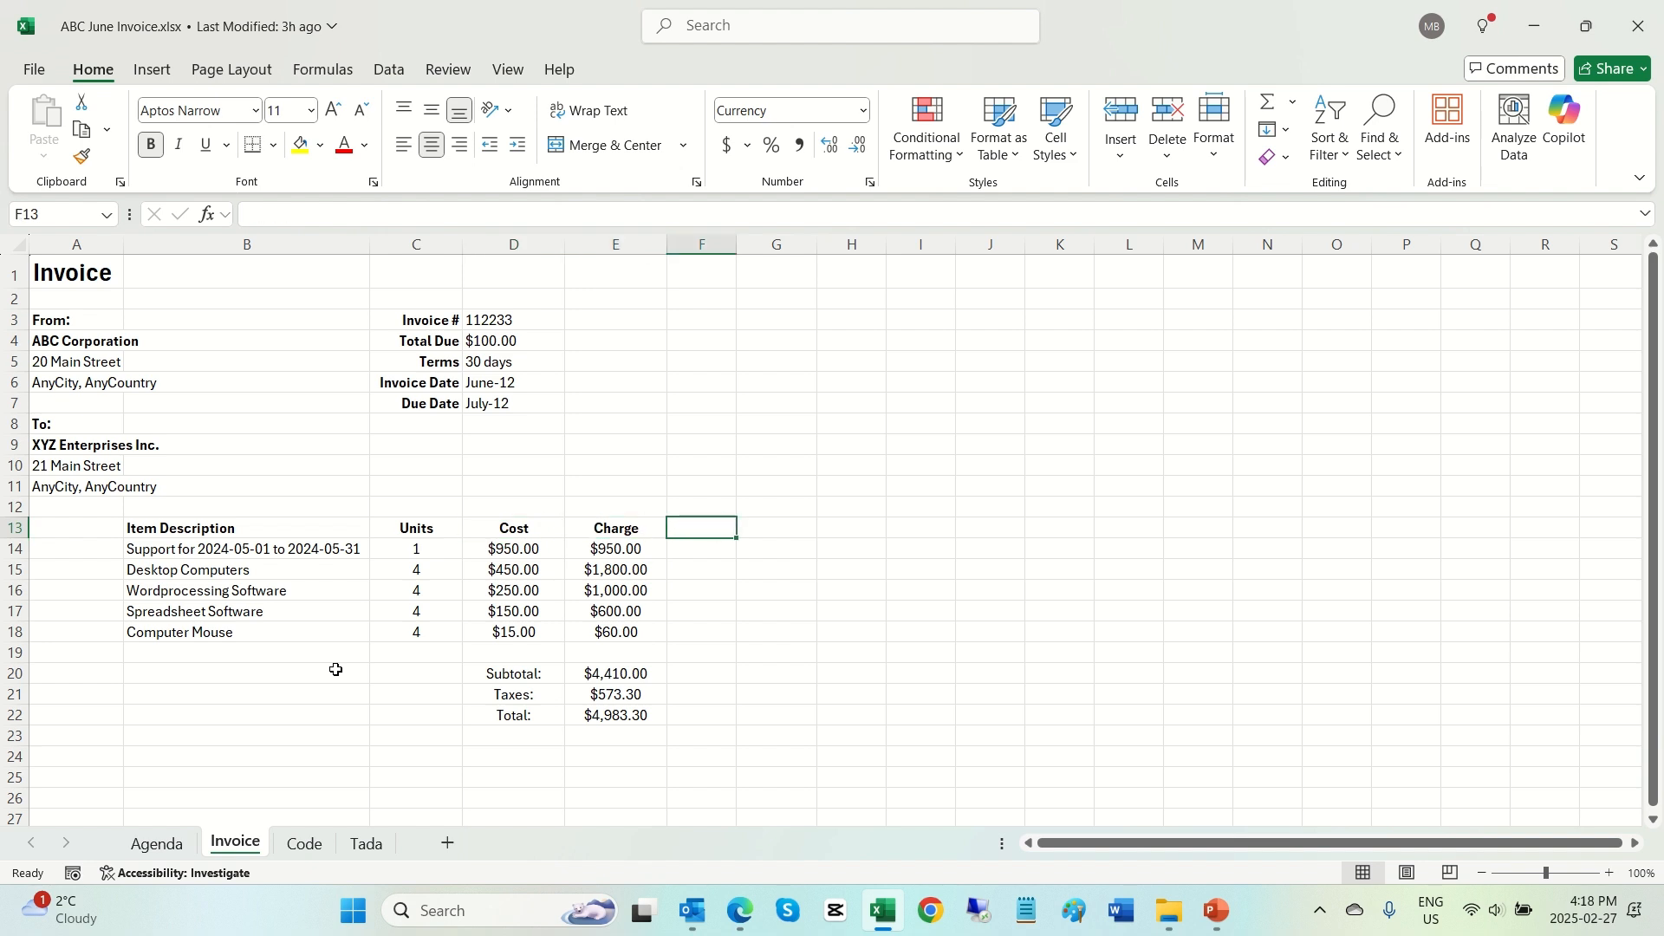
{"action": "type", "text": "GL Account"}
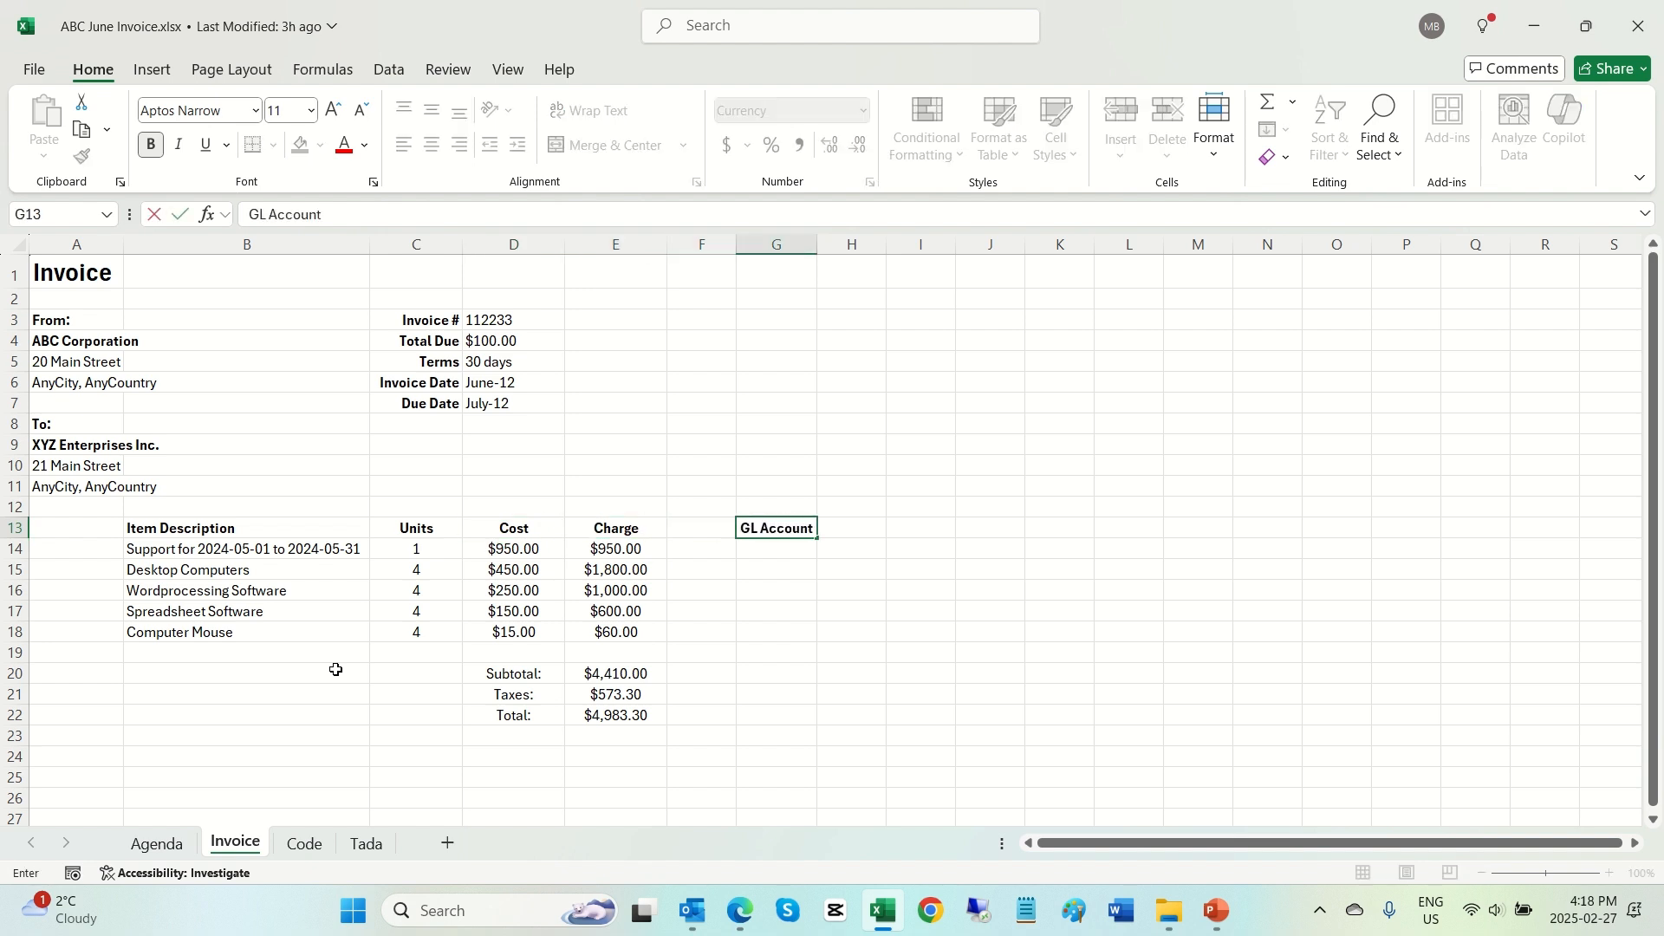
{"action": "key", "text": "Return"}
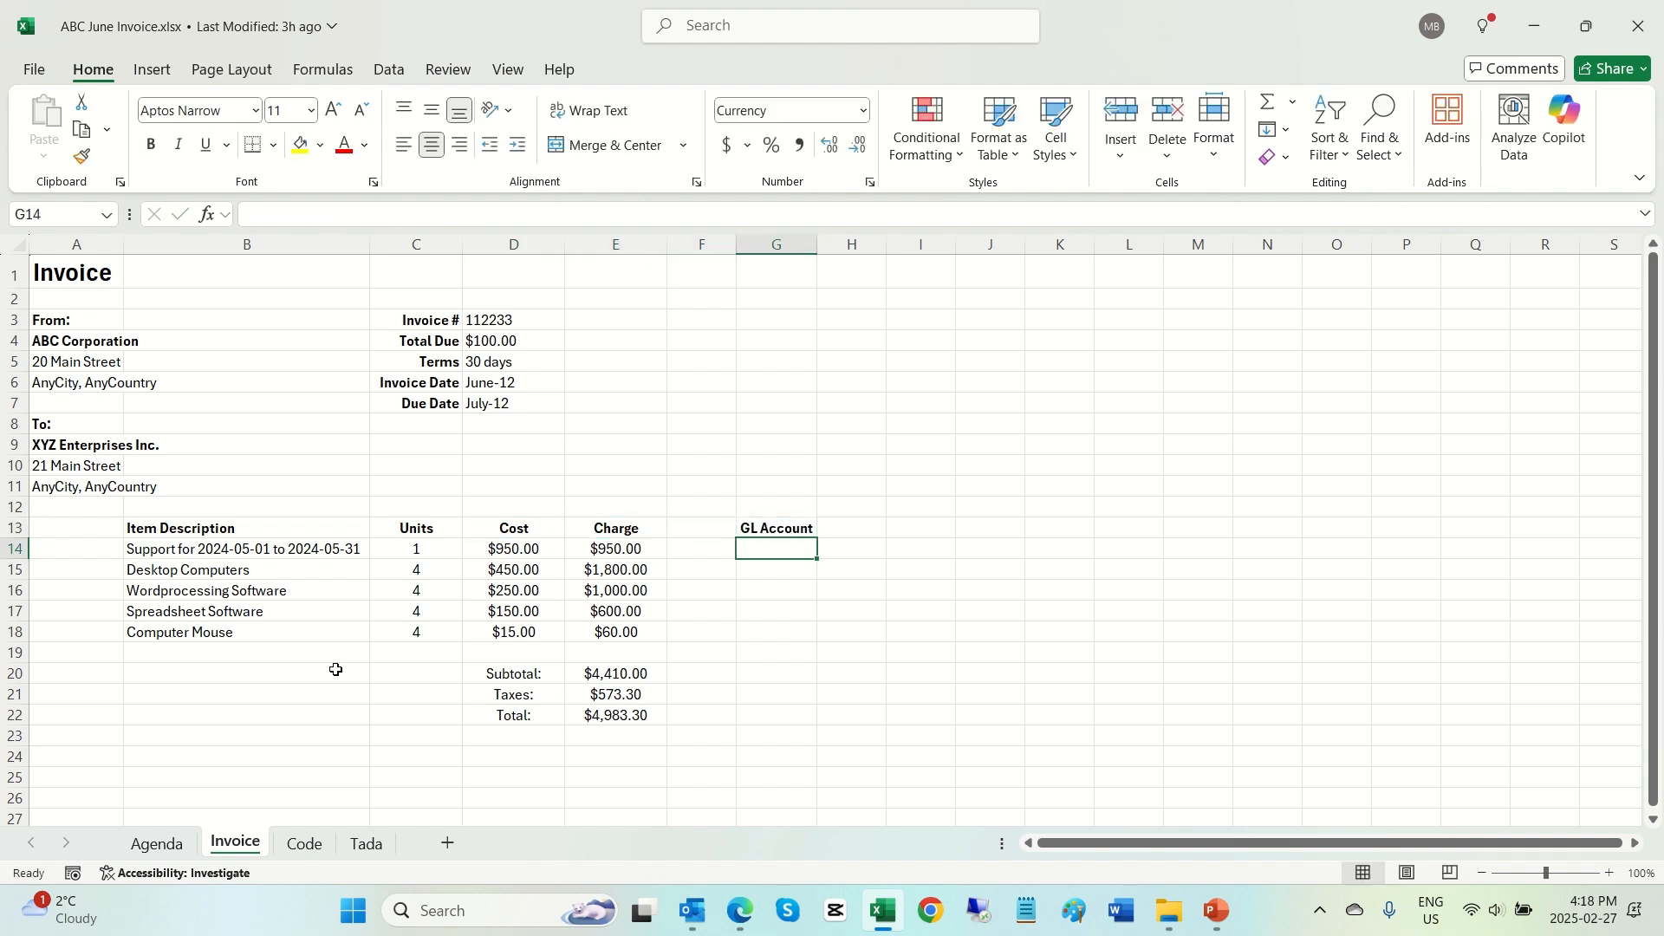
Step: Examine the item descriptions in column B from B14 to B16, then return to B14
{"action": "key", "text": "Left"}
{"action": "key", "text": "Left"}
{"action": "key", "text": "Left"}
{"action": "key", "text": "Left"}
{"action": "key", "text": "Left"}
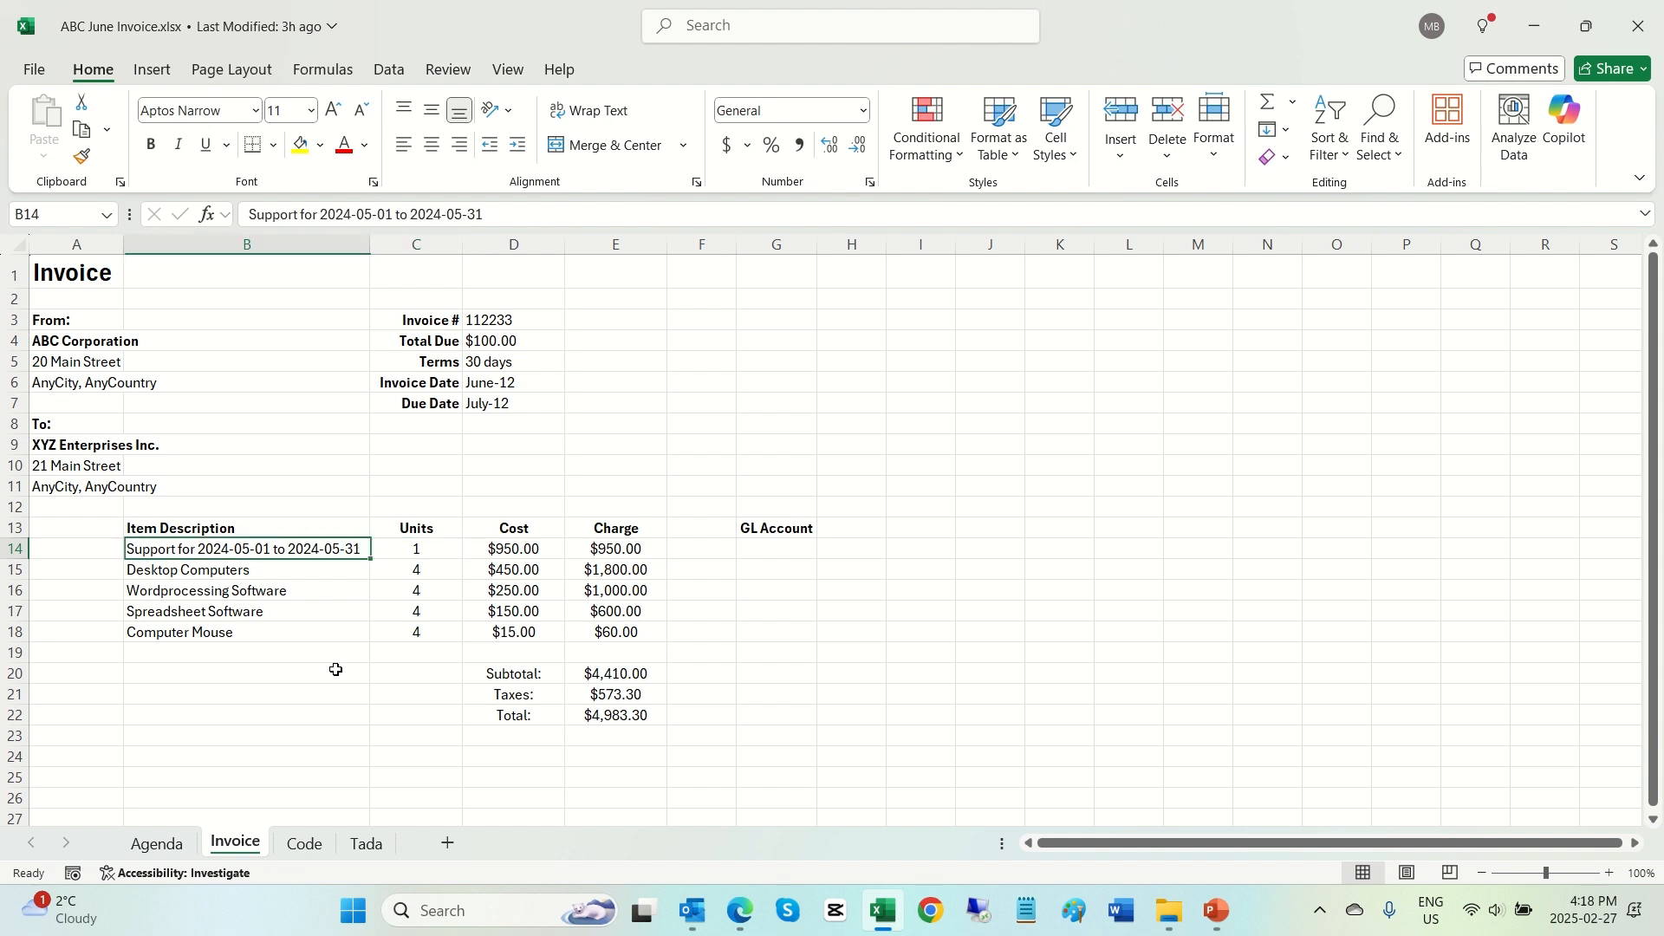
{"action": "key", "text": "Down"}
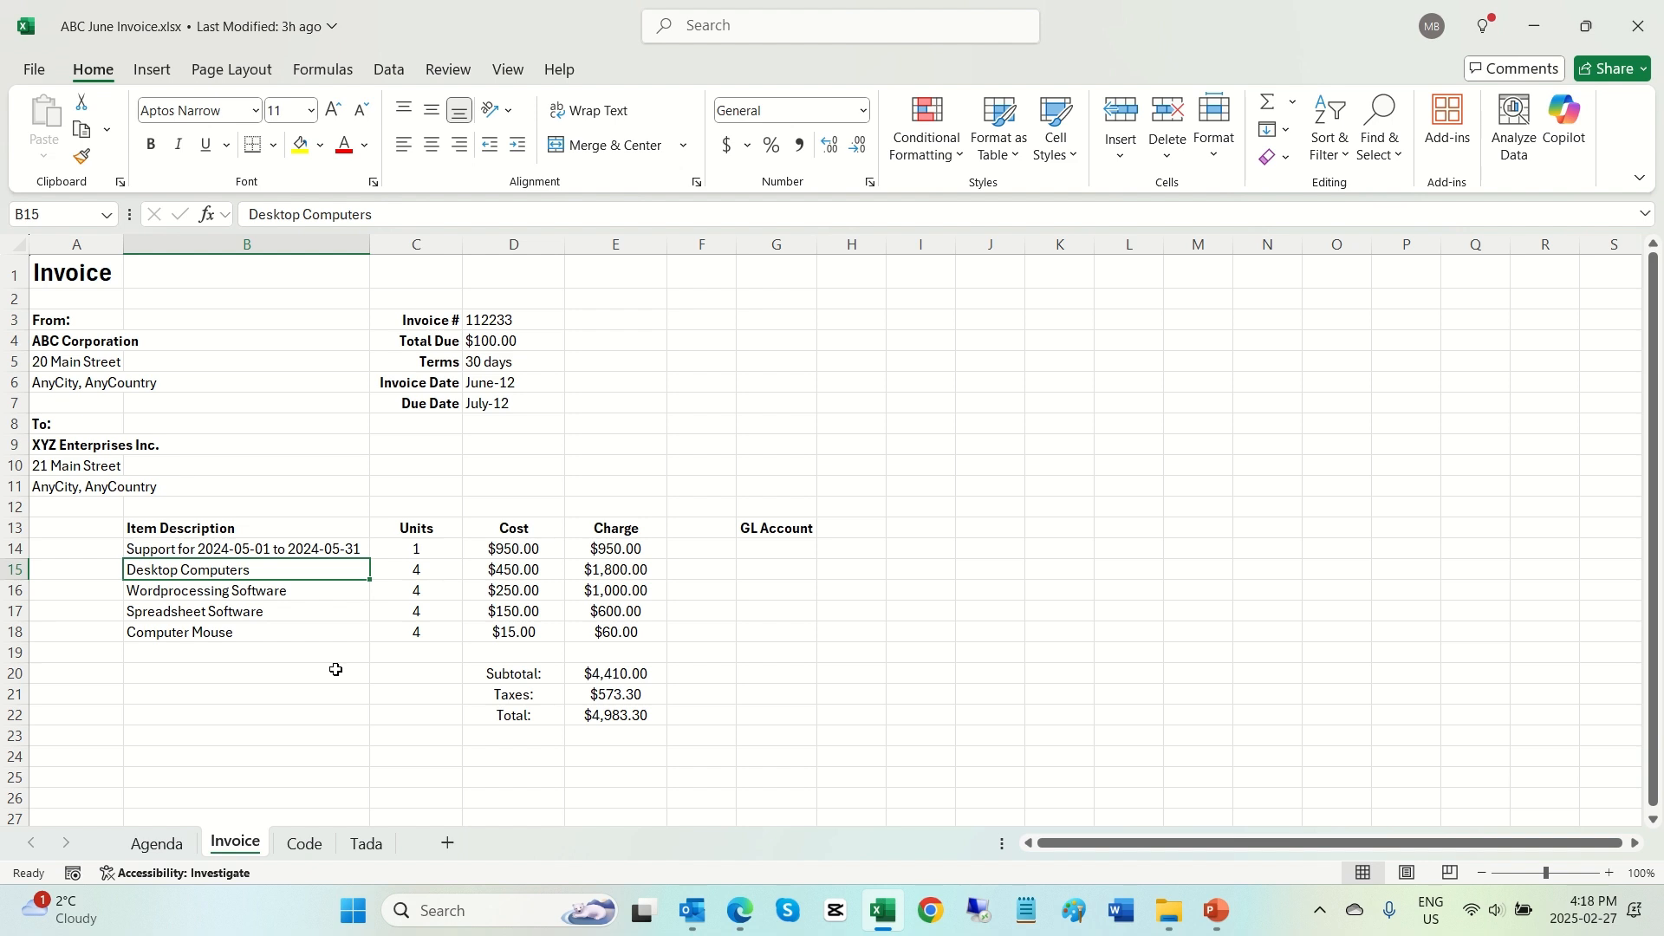
{"action": "key", "text": "Down"}
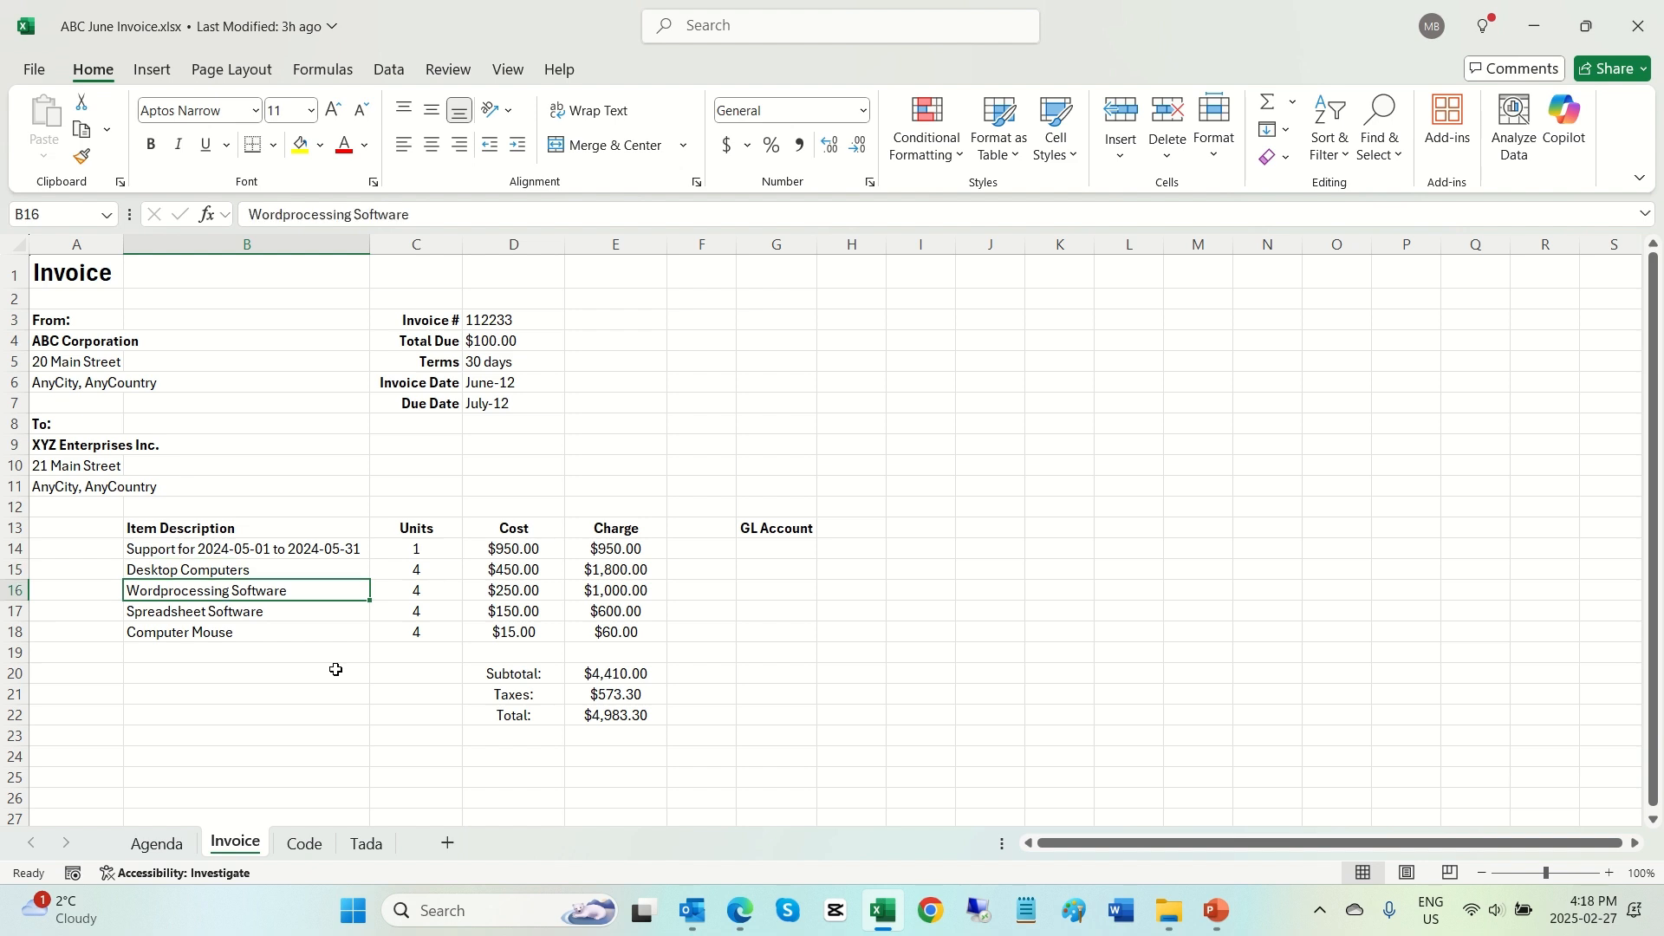
{"action": "key", "text": "Up"}
{"action": "key", "text": "Up"}
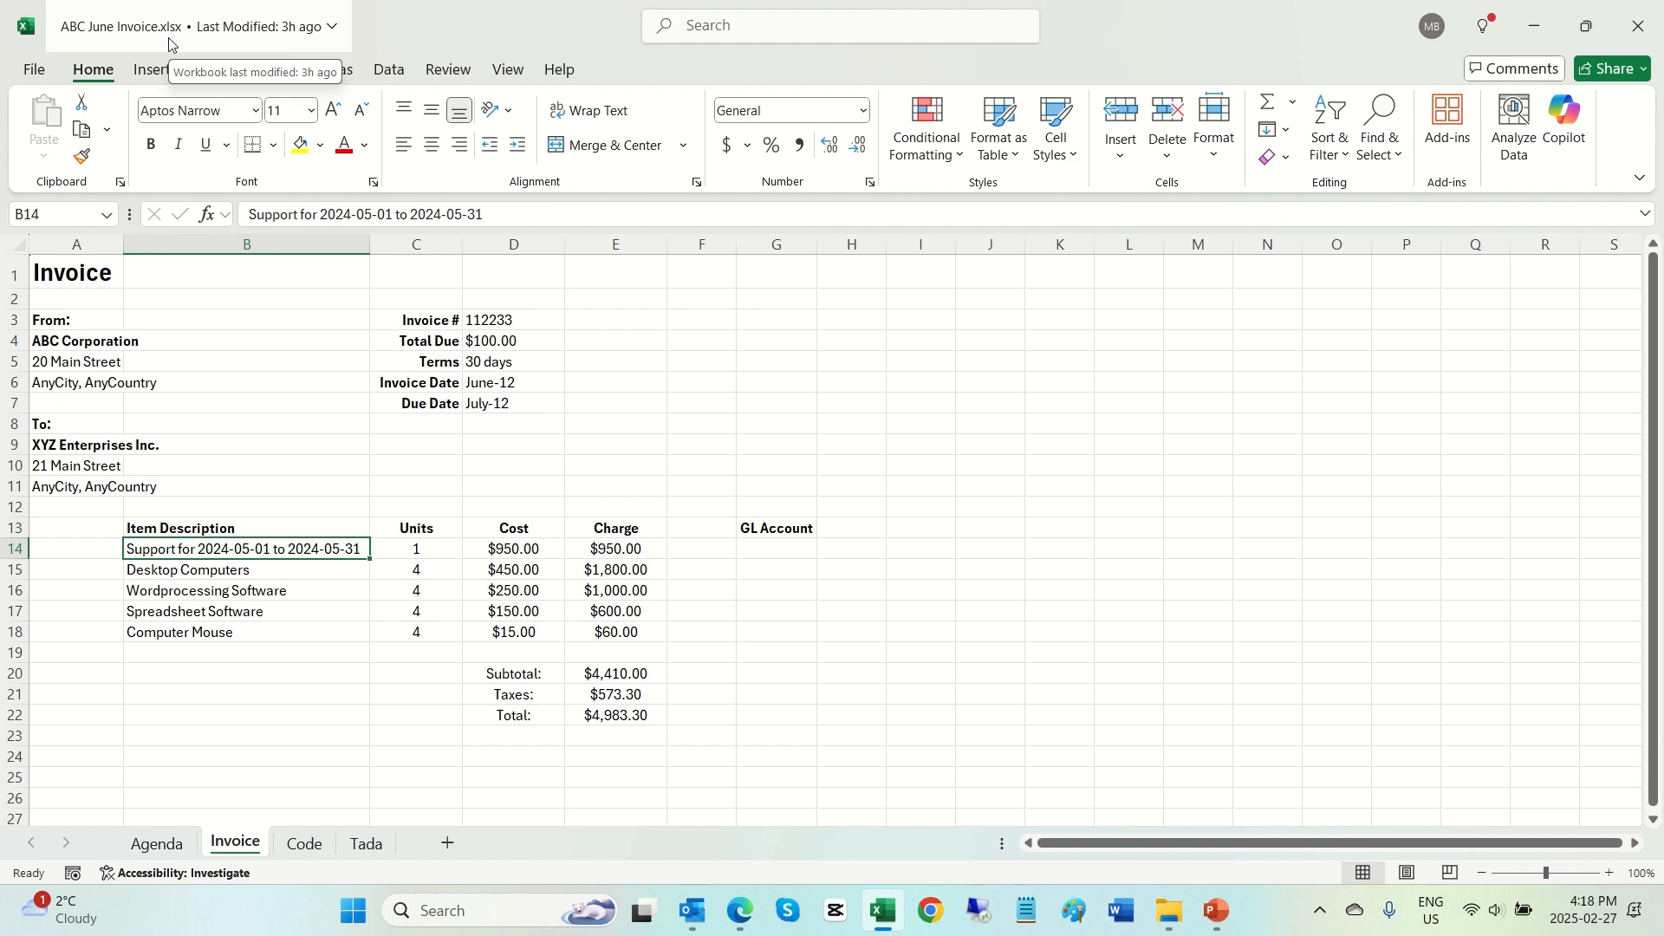
Step: Save a copy of the workbook as ABC June Invoice in the Excel Macro-Enabled Workbook (*.xlsm) format, in the same folder
{"action": "left_click", "coordinate": [43, 70]}
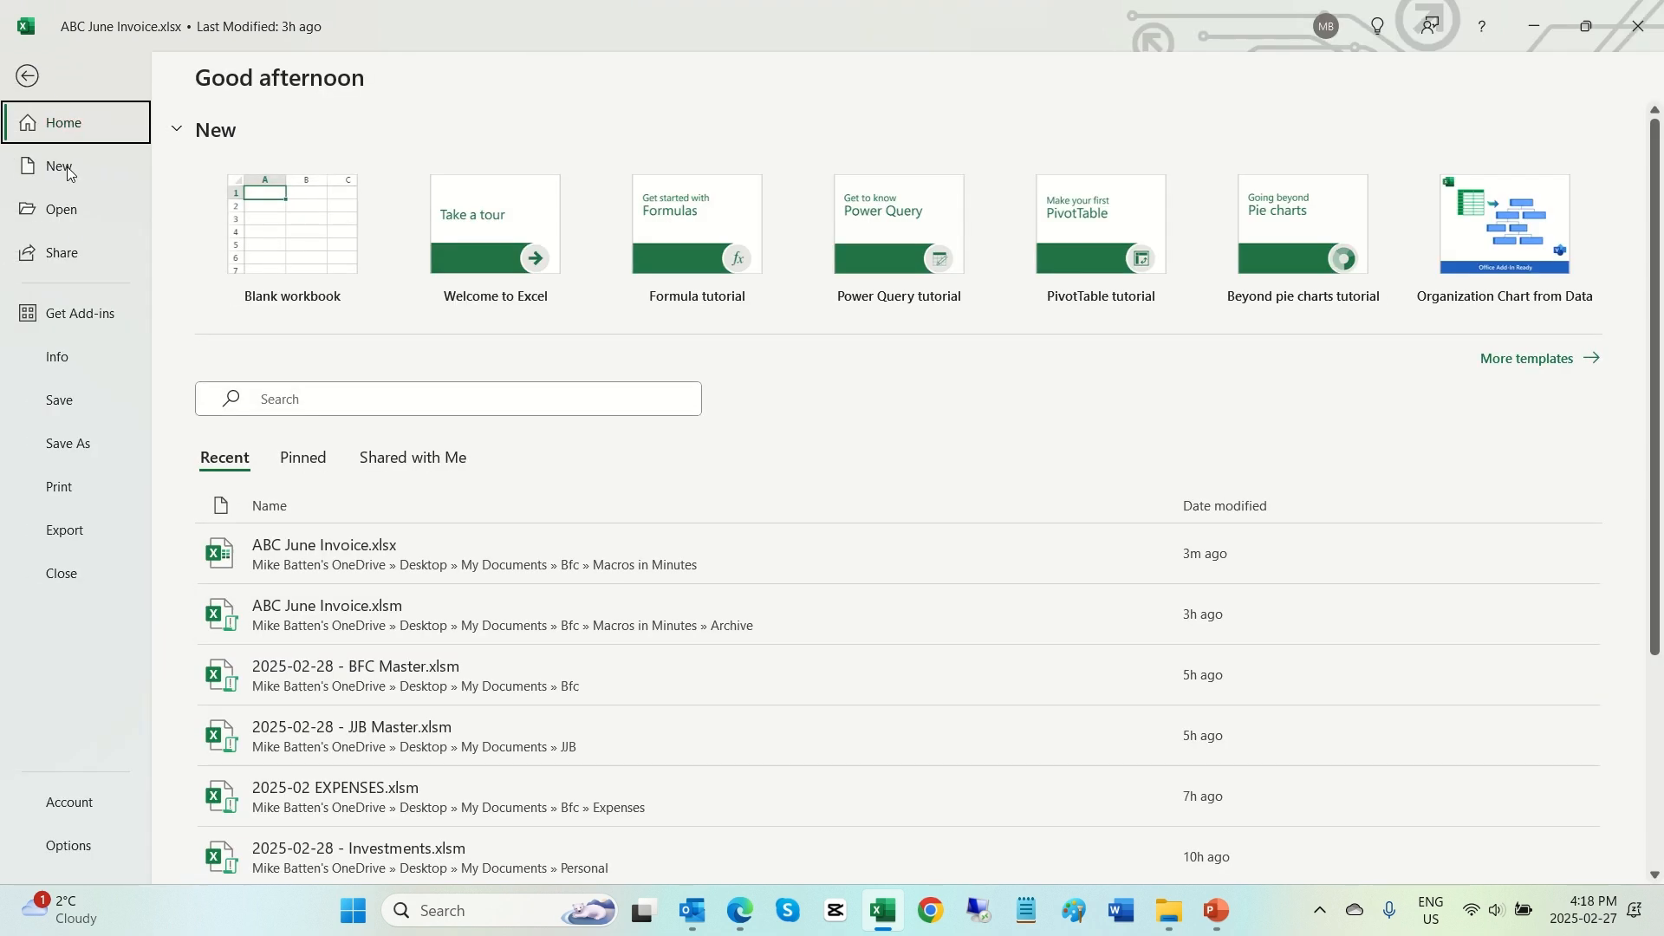
{"action": "left_click", "coordinate": [69, 444]}
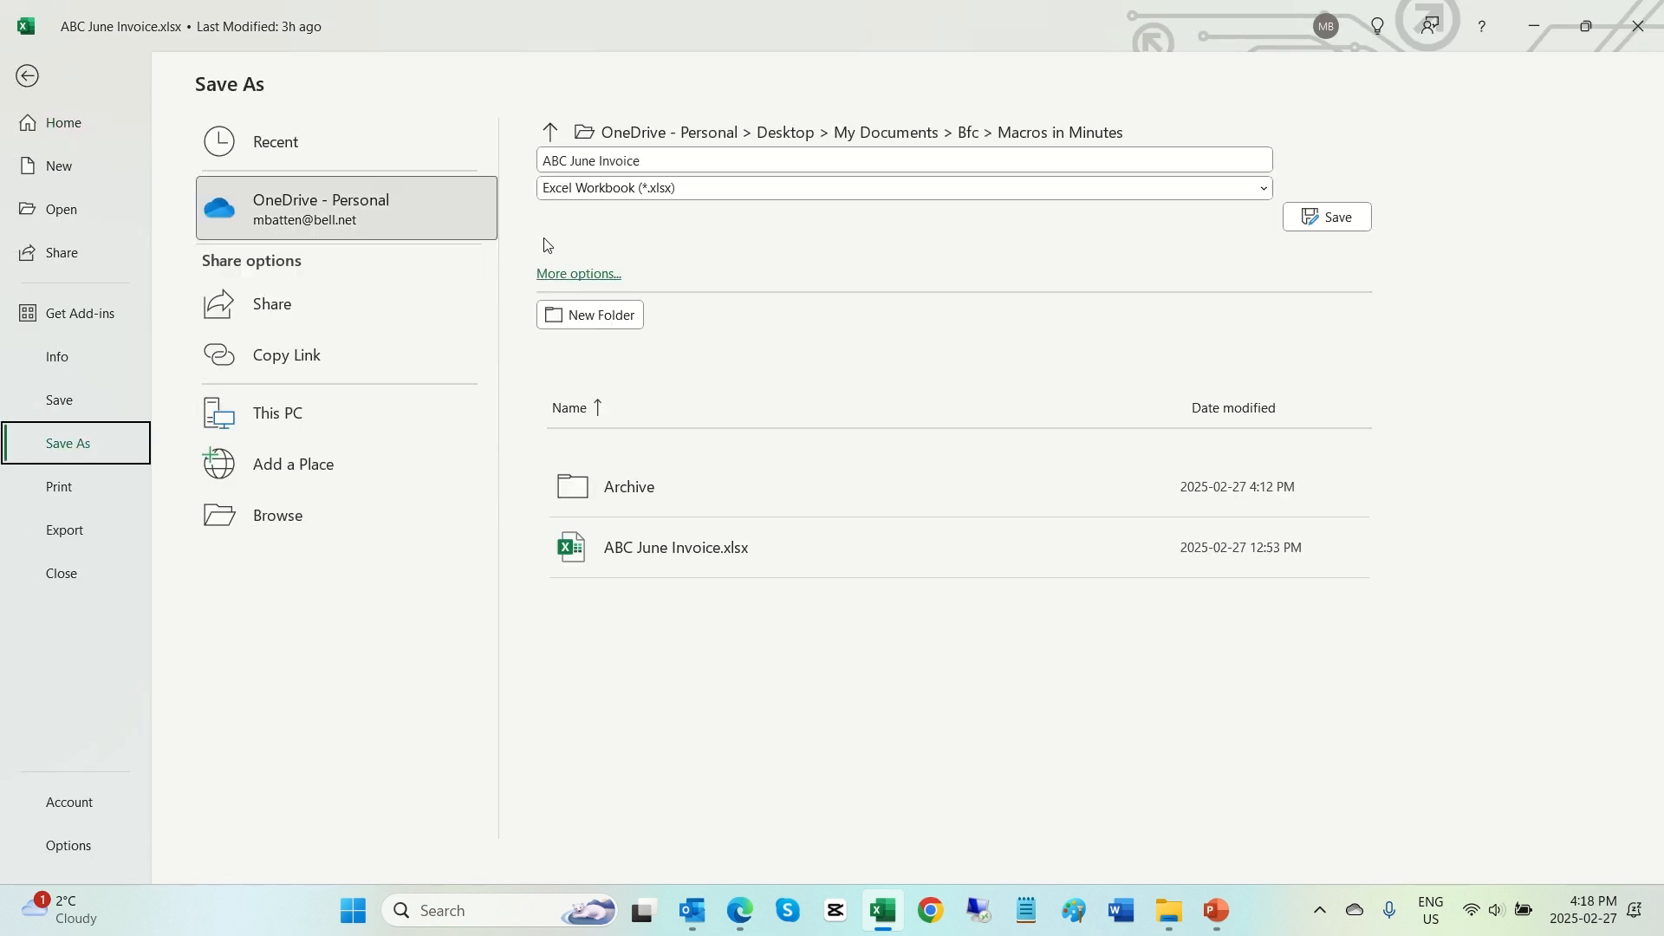
{"action": "left_click", "coordinate": [620, 191]}
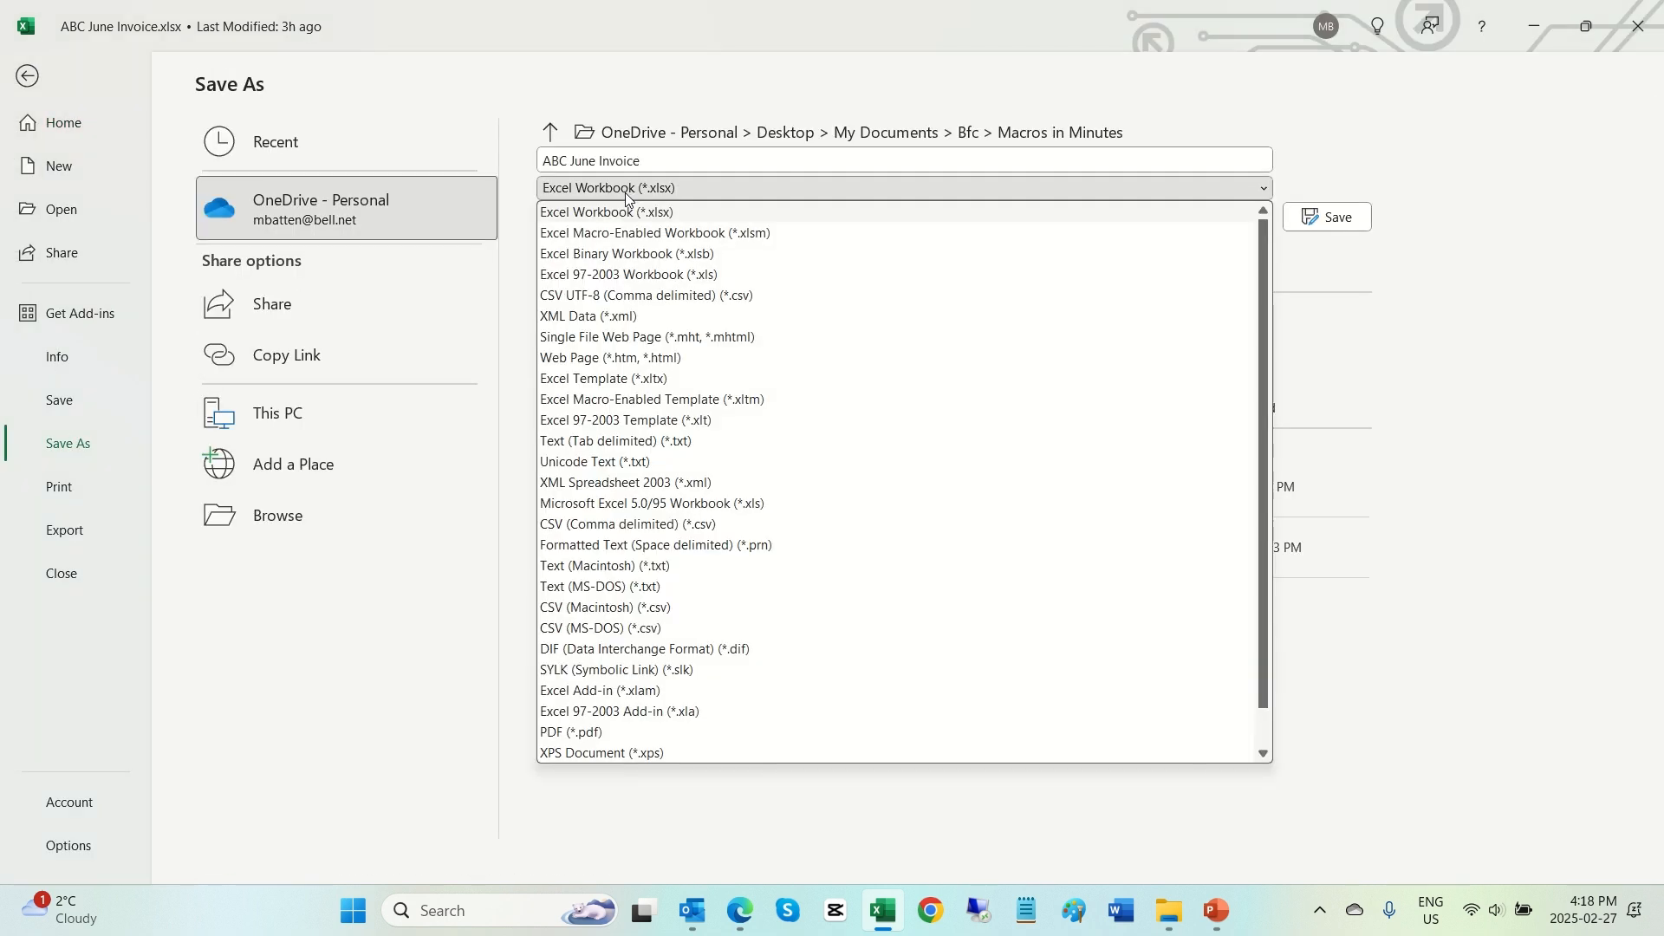
{"action": "left_click", "coordinate": [672, 234]}
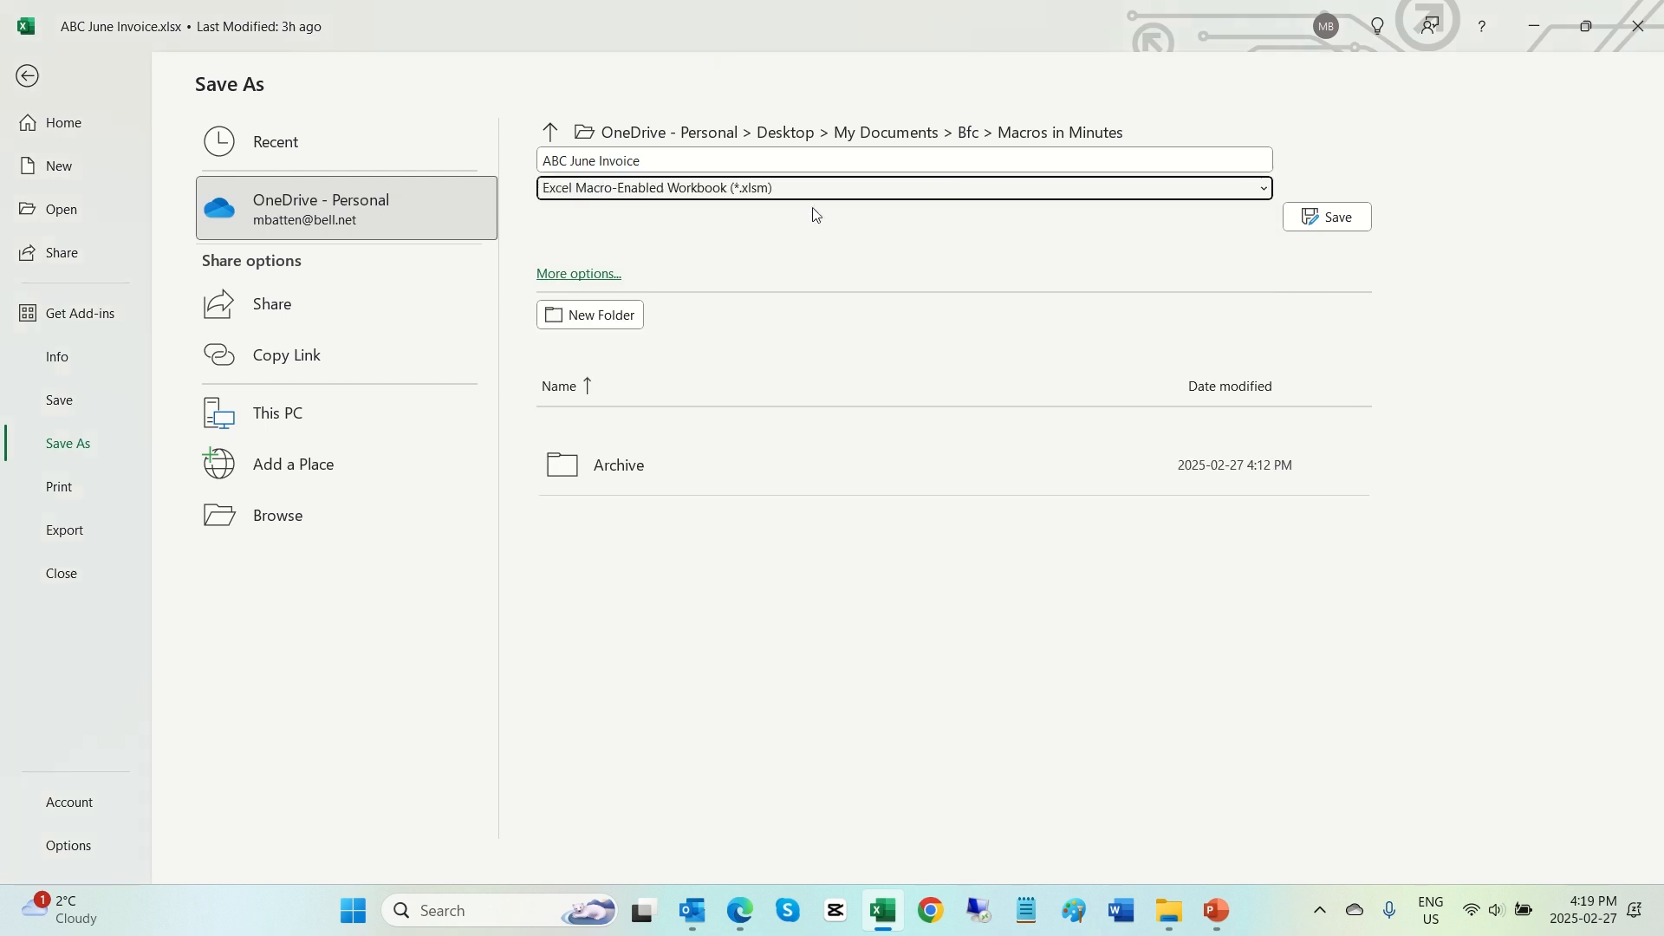
{"action": "left_click", "coordinate": [1329, 219]}
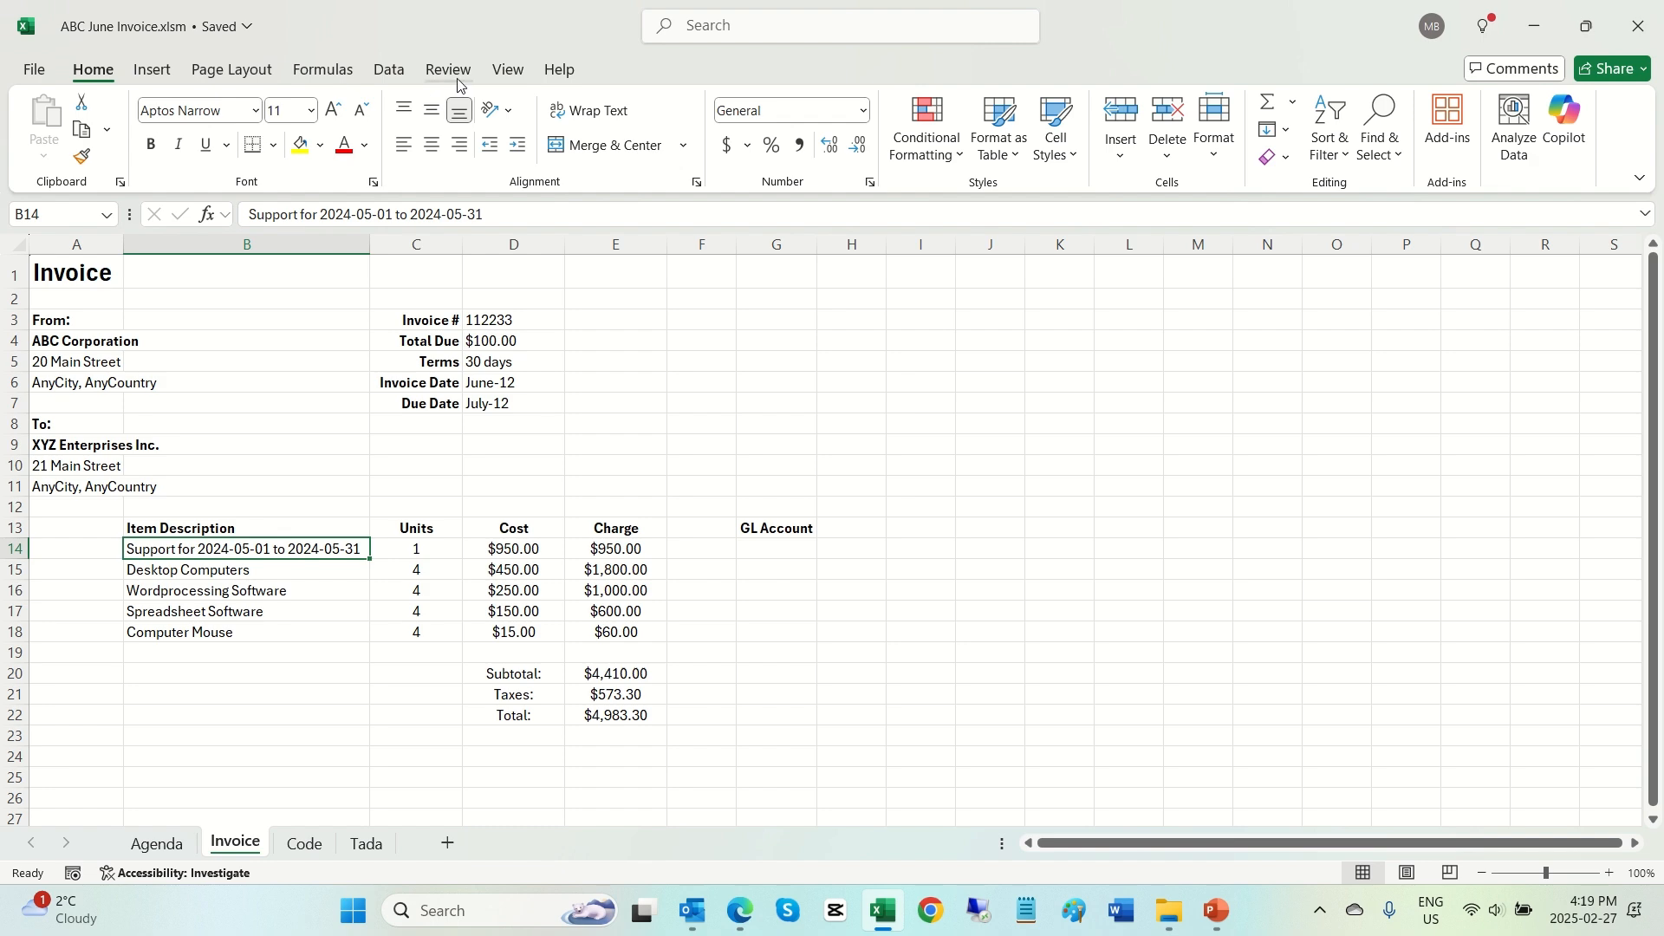
Step: Customize the ribbon in the Excel options so that the Developer tab is shown
{"action": "left_click", "coordinate": [39, 72]}
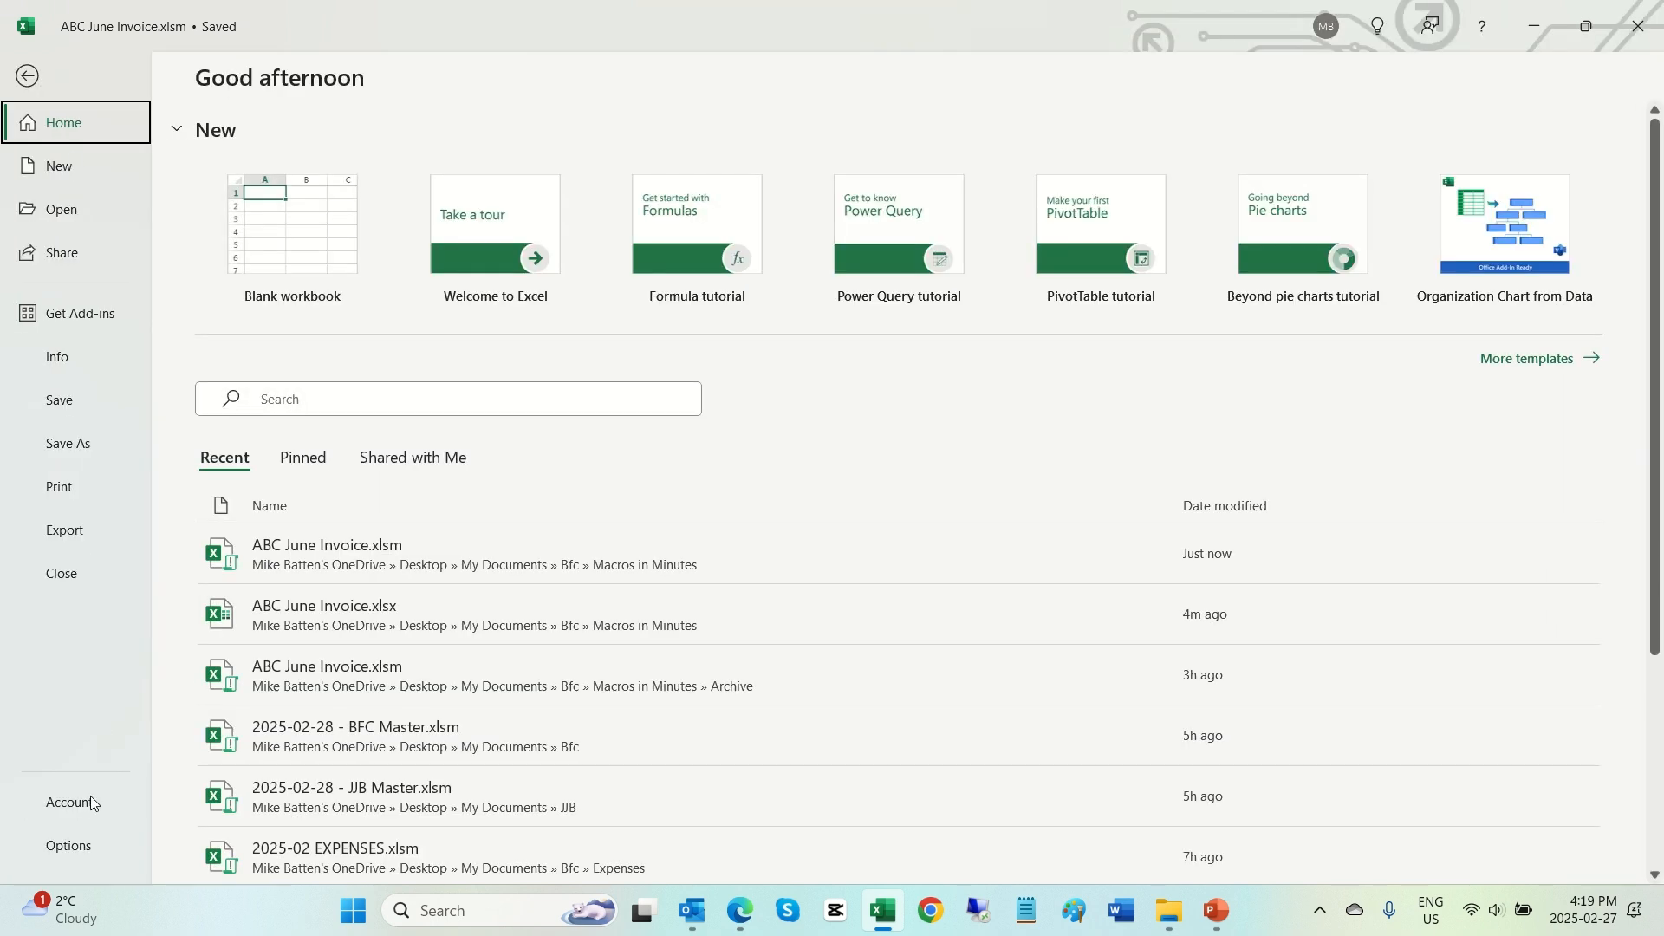
{"action": "left_click", "coordinate": [82, 847]}
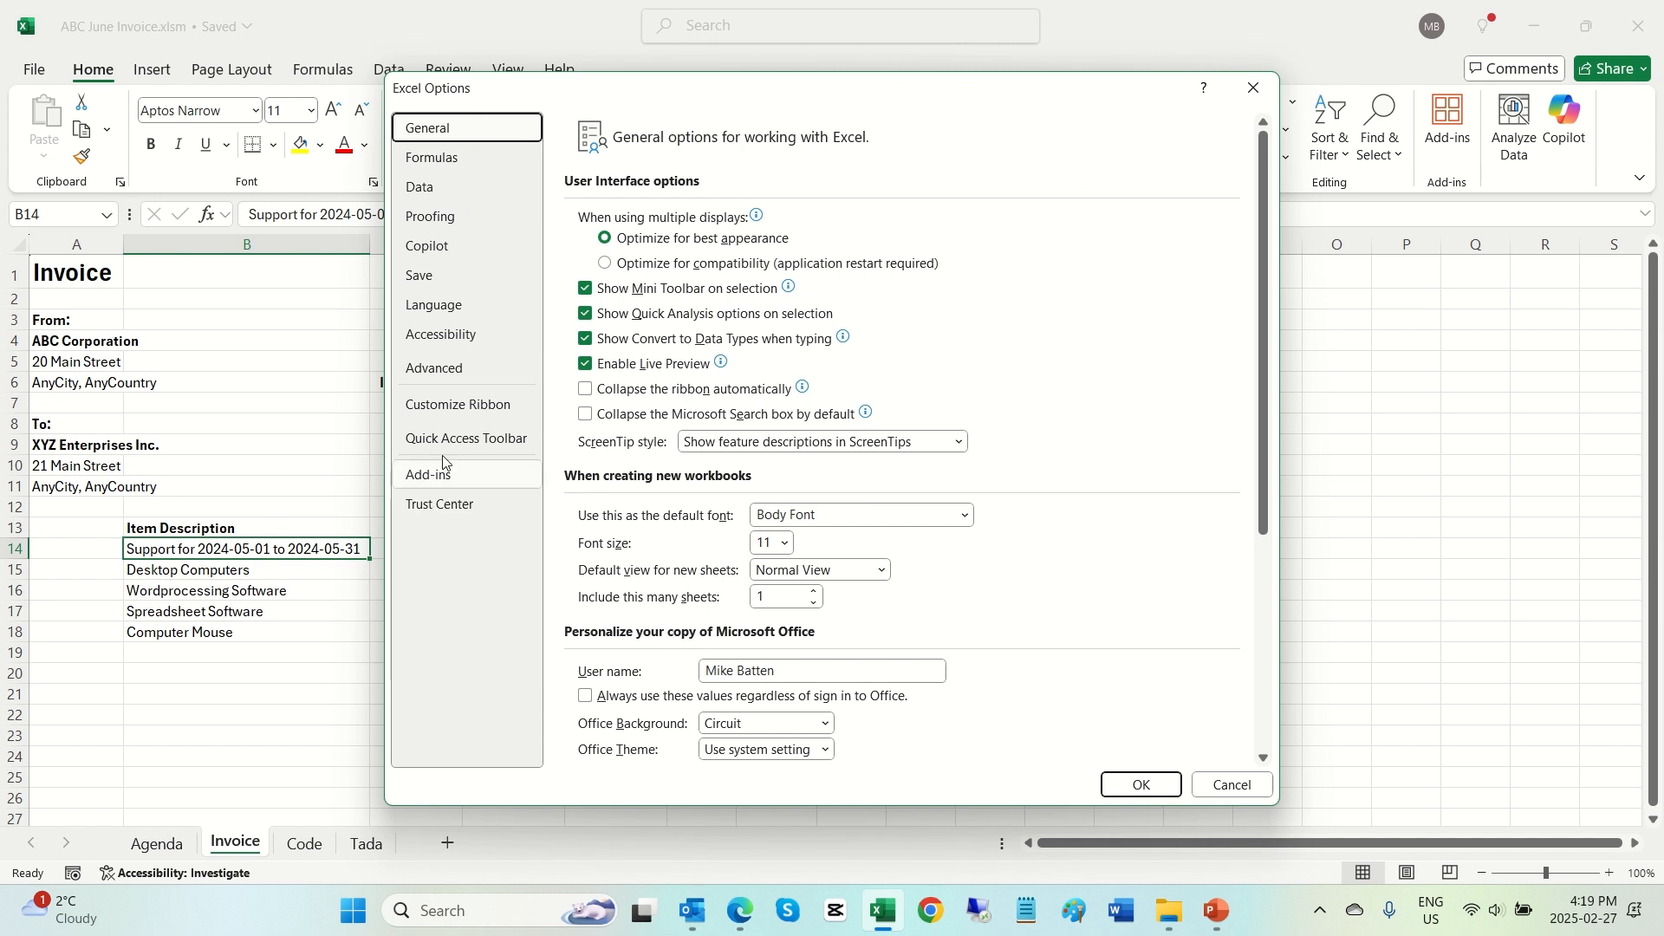
{"action": "left_click", "coordinate": [458, 405]}
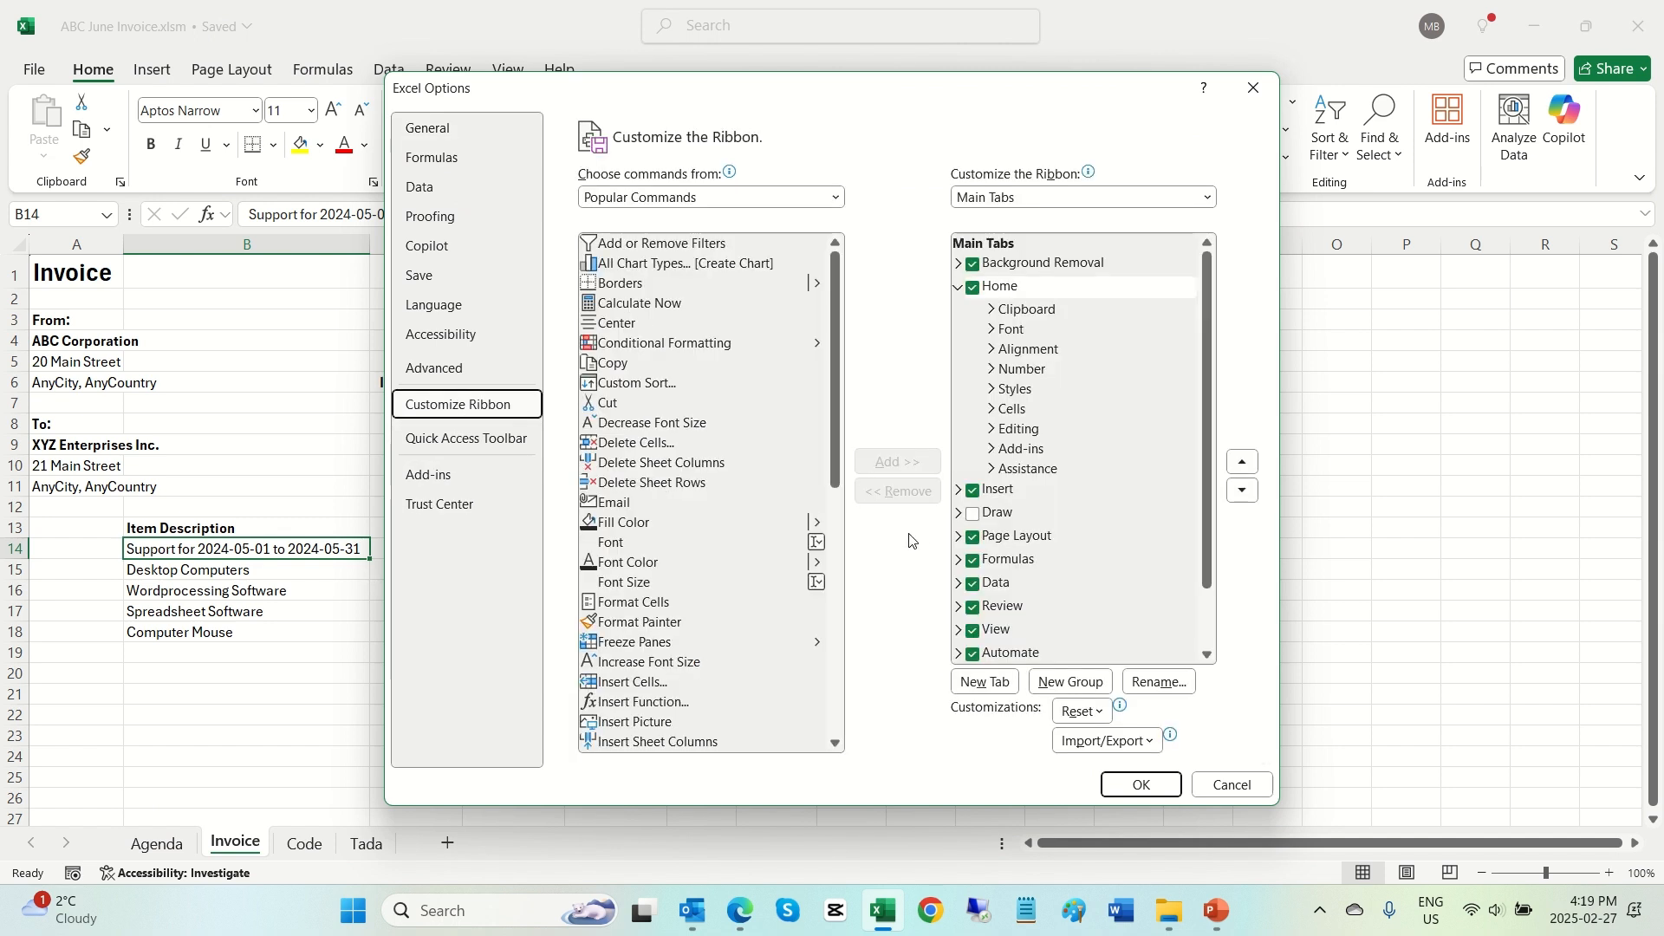
{"action": "scroll", "coordinate": [958, 555], "scroll_direction": "down", "scroll_amount": 1}
{"action": "left_click", "coordinate": [976, 608]}
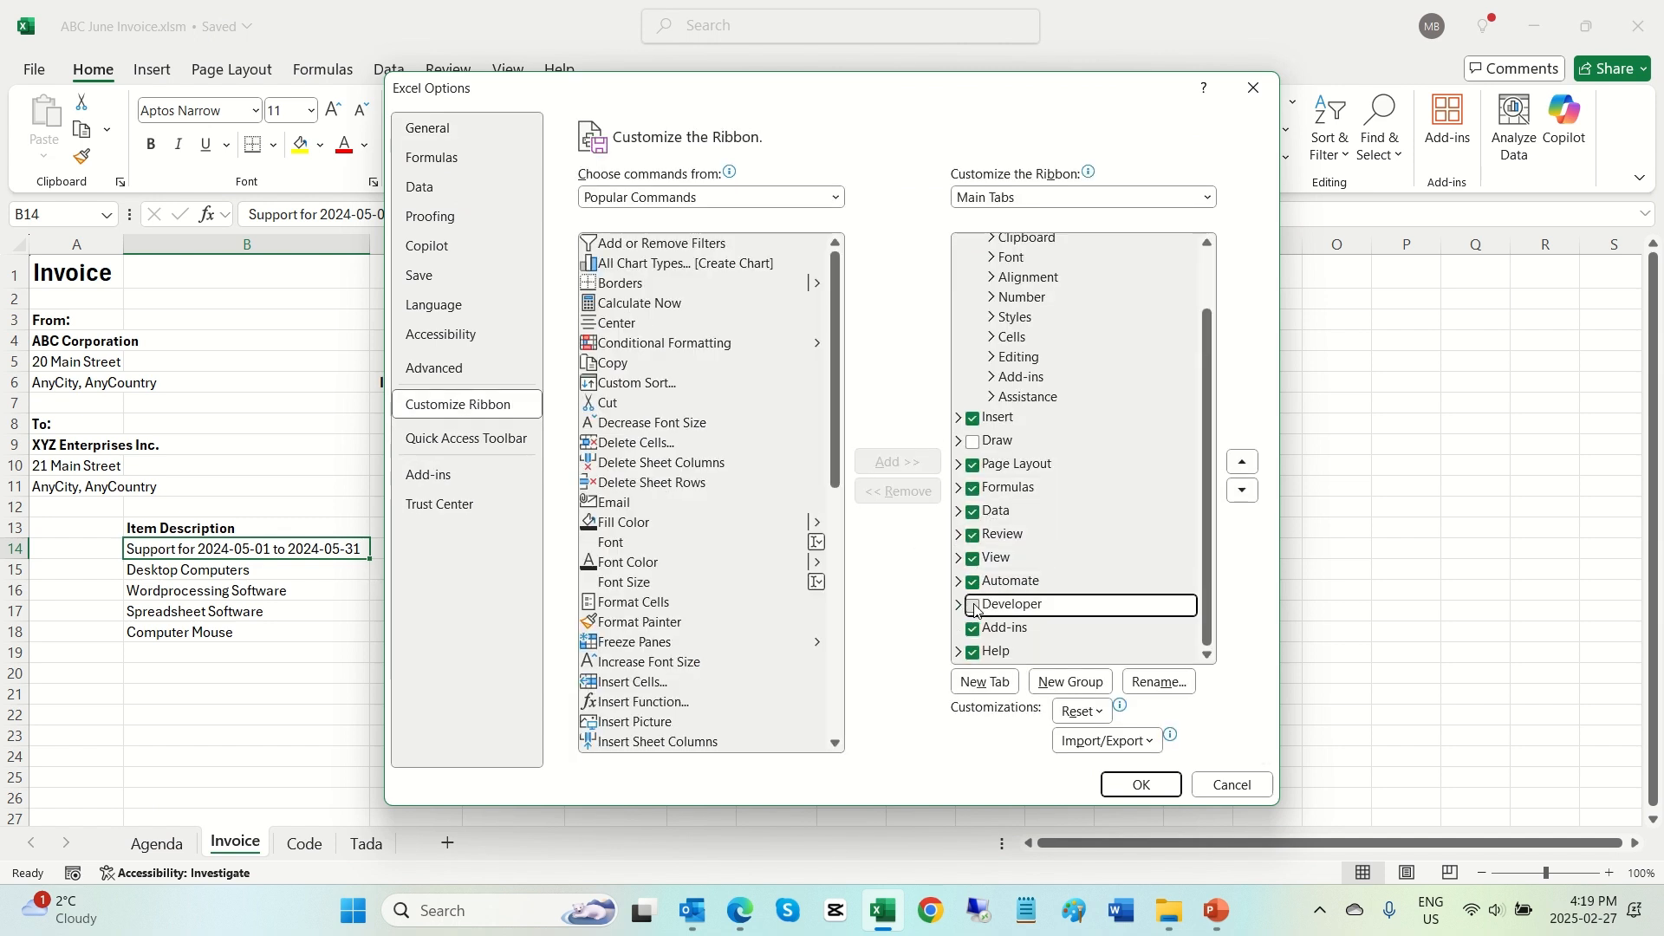
{"action": "left_click", "coordinate": [974, 607]}
{"action": "left_click", "coordinate": [1141, 785]}
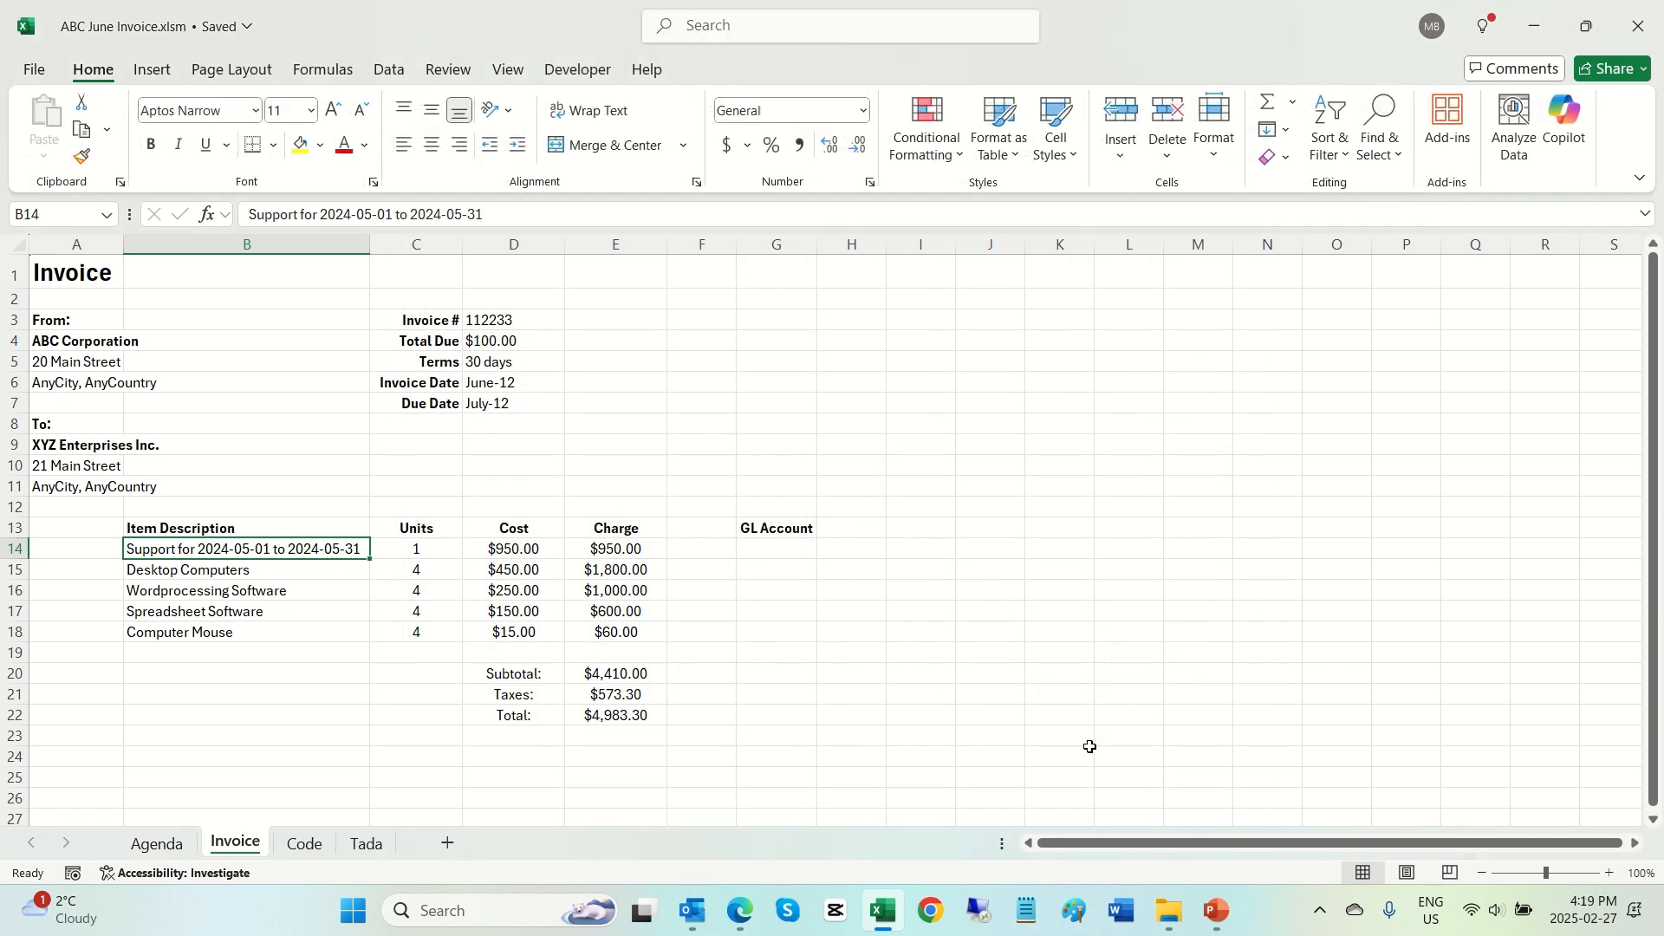
Step: Draw a form-control button above the GL Account heading, roughly over F6:H9, and create a new macro for it
{"action": "left_click", "coordinate": [579, 71]}
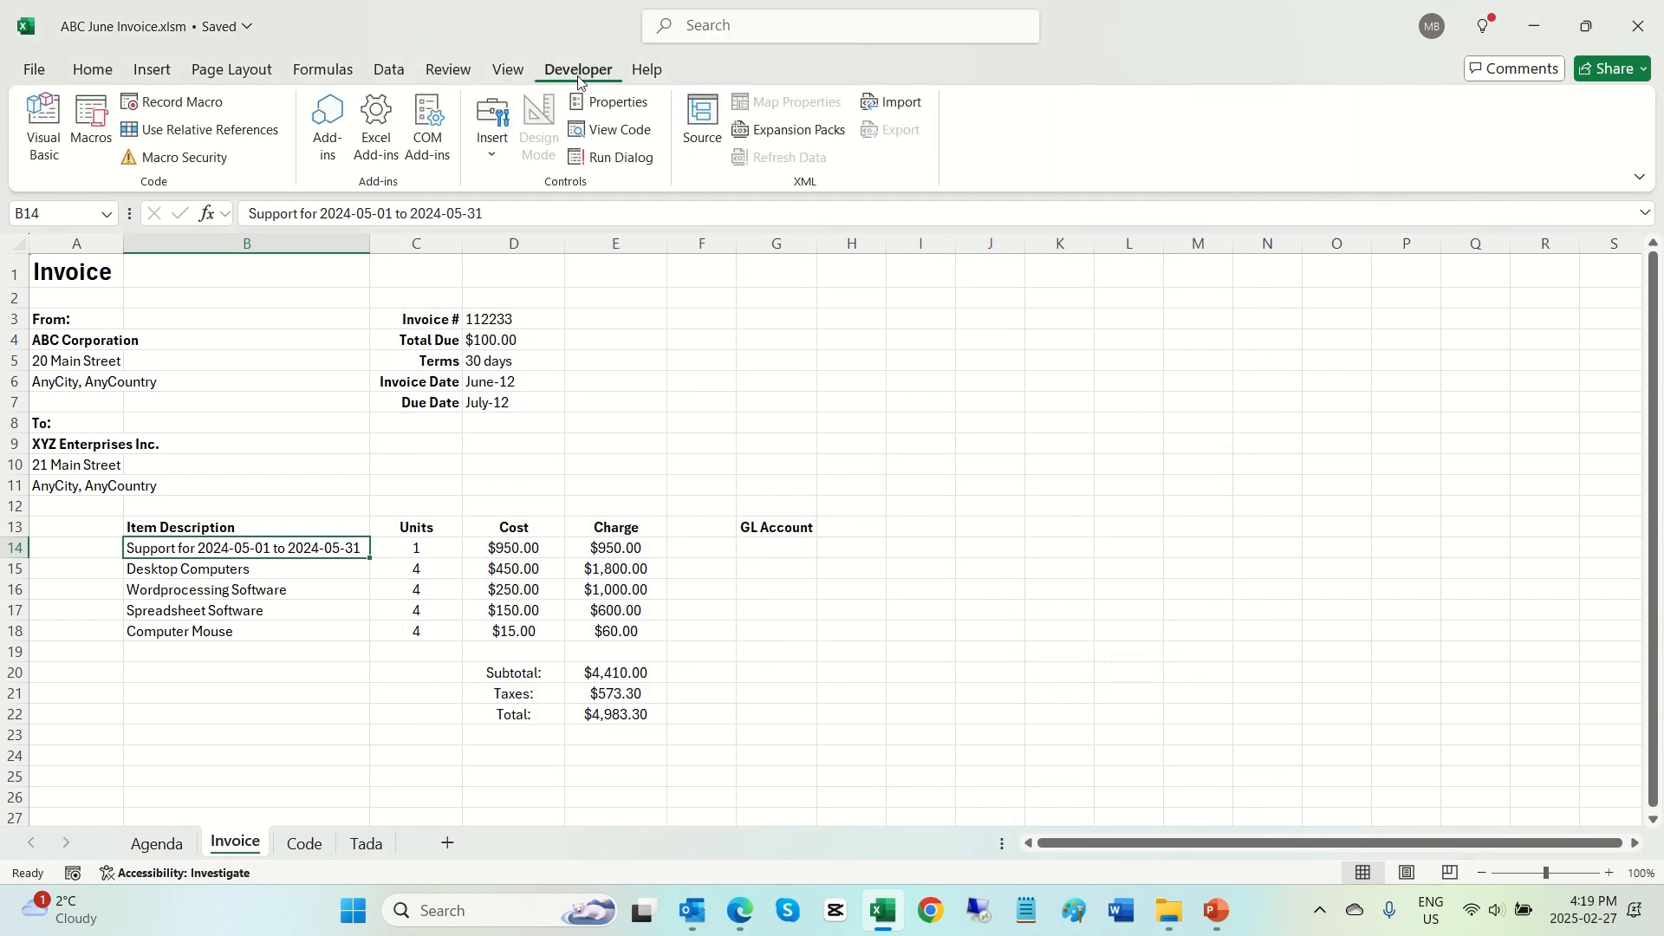
{"action": "left_click", "coordinate": [491, 156]}
{"action": "left_click", "coordinate": [484, 218]}
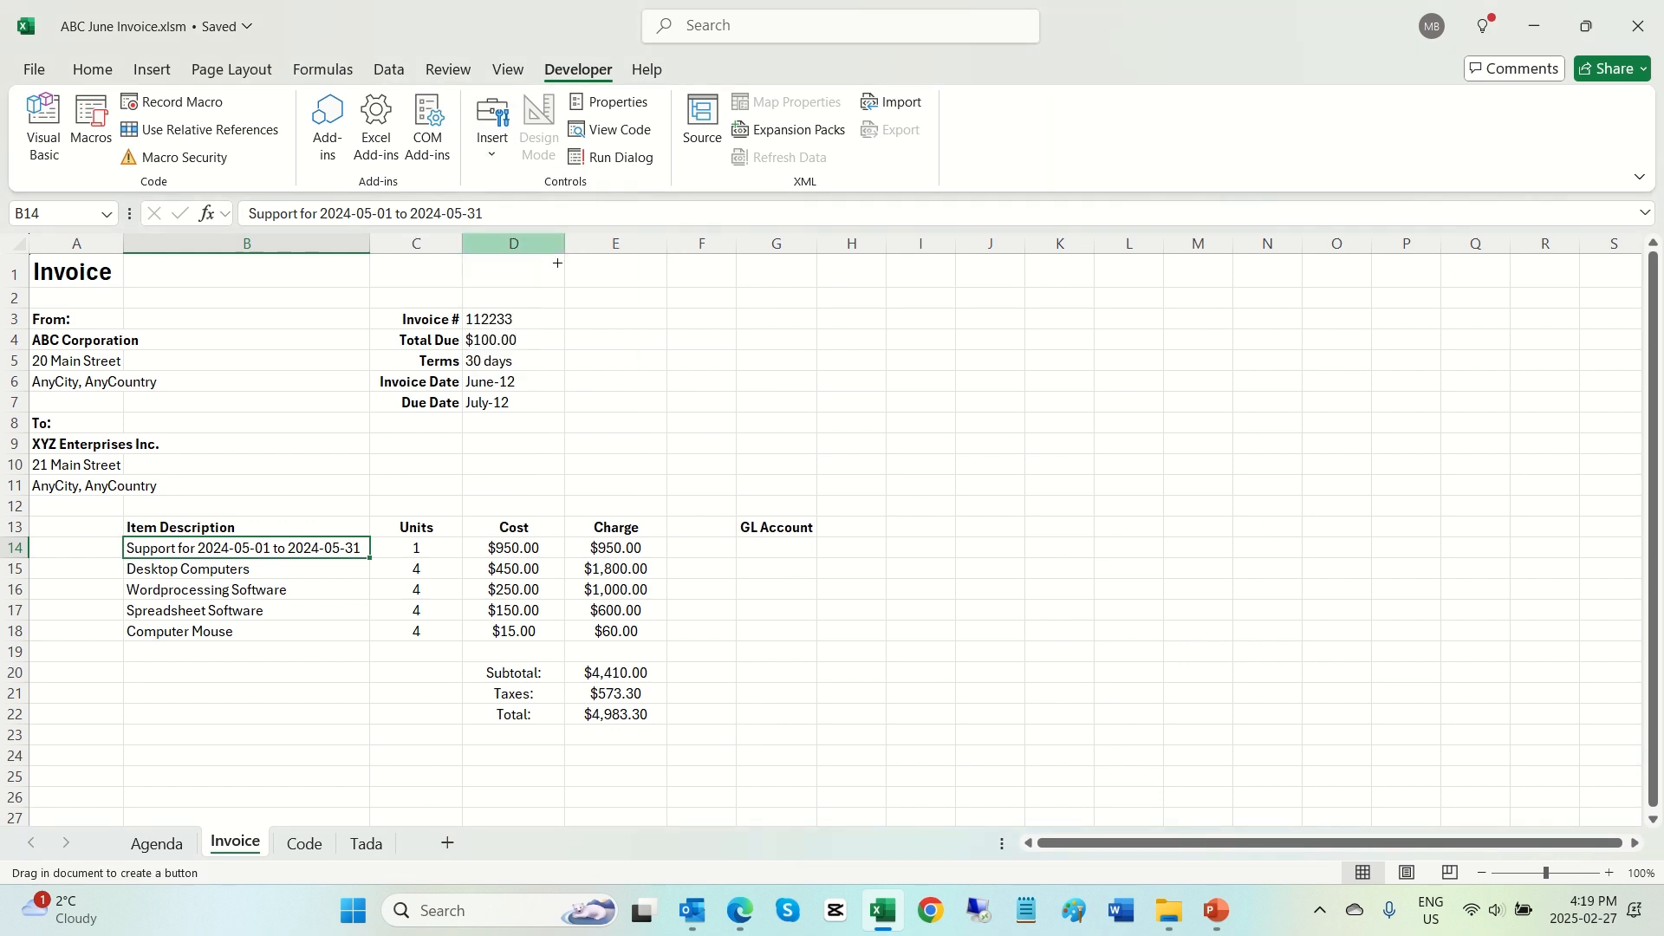
{"action": "left_click_drag", "start_coordinate": [655, 369], "coordinate": [900, 471]}
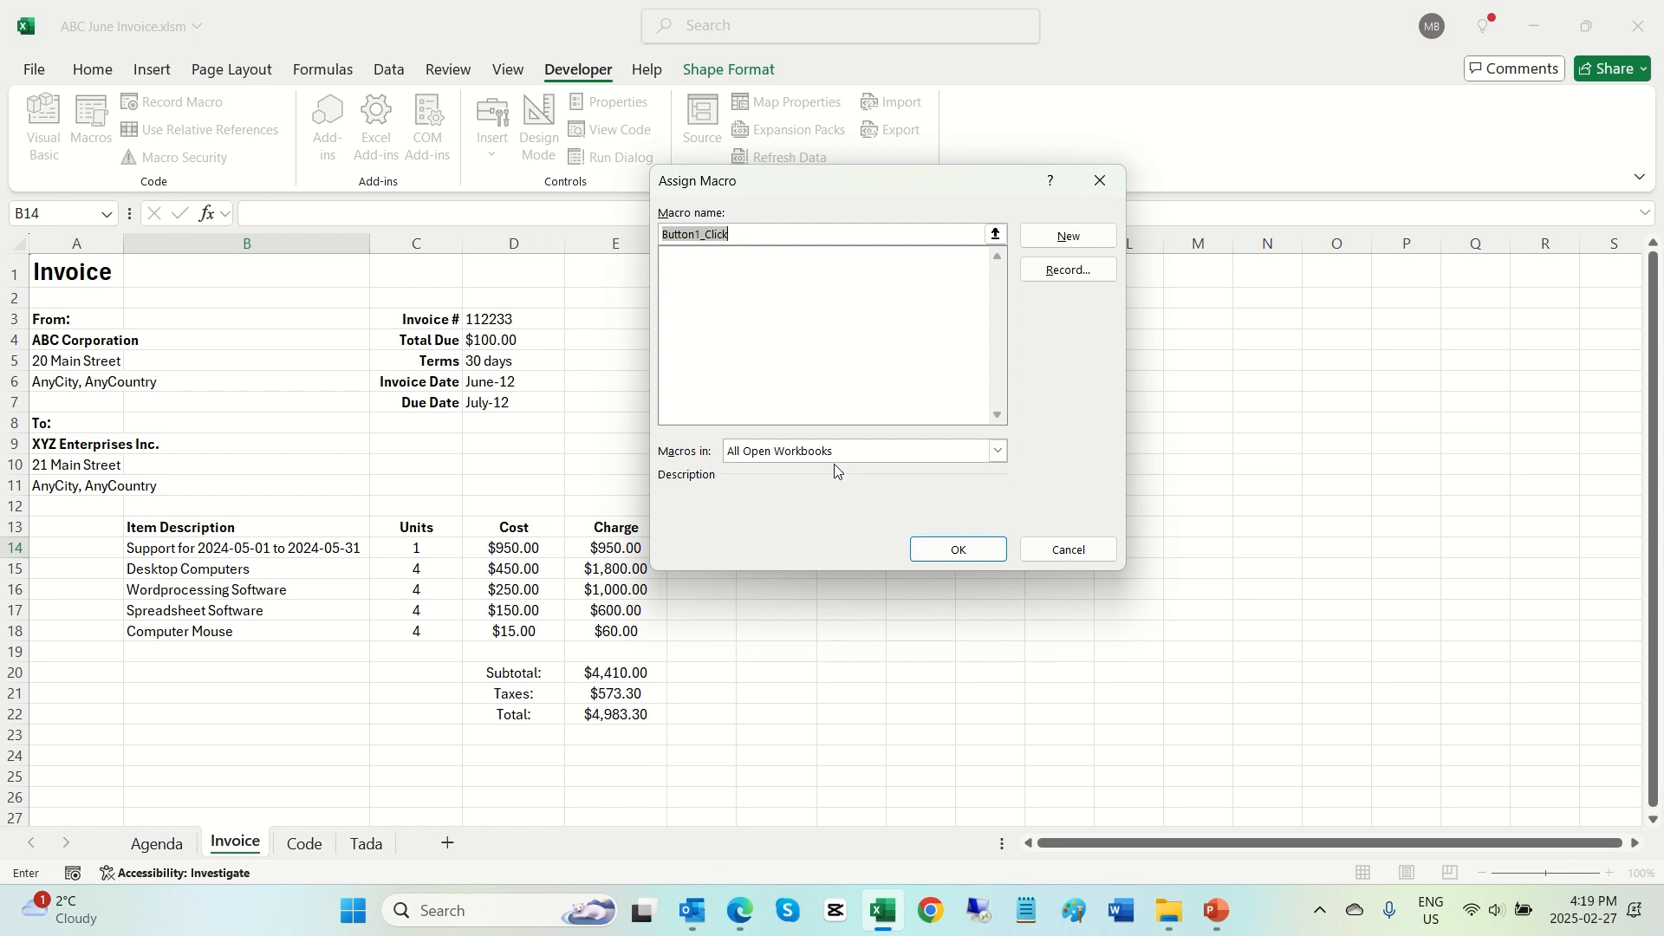
{"action": "left_click", "coordinate": [1071, 237]}
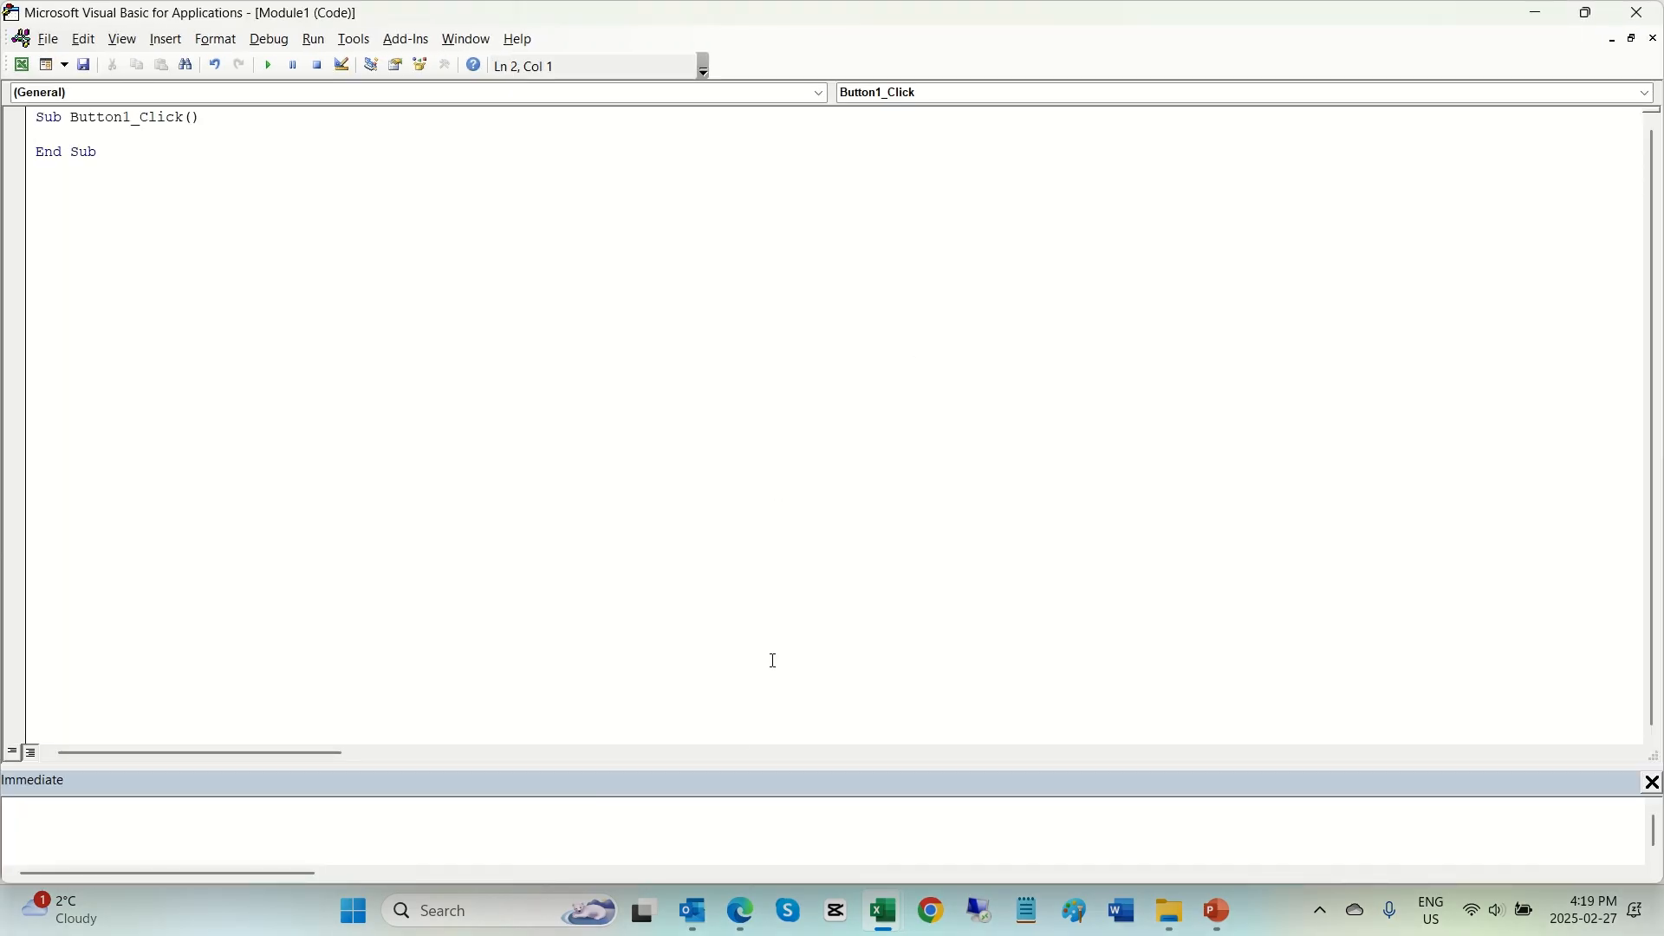
Step: Copy the code in A1:A11 of the Code sheet into the body of the Button1_Click macro, then close the code editor
{"action": "mouse_move", "coordinate": [884, 910]}
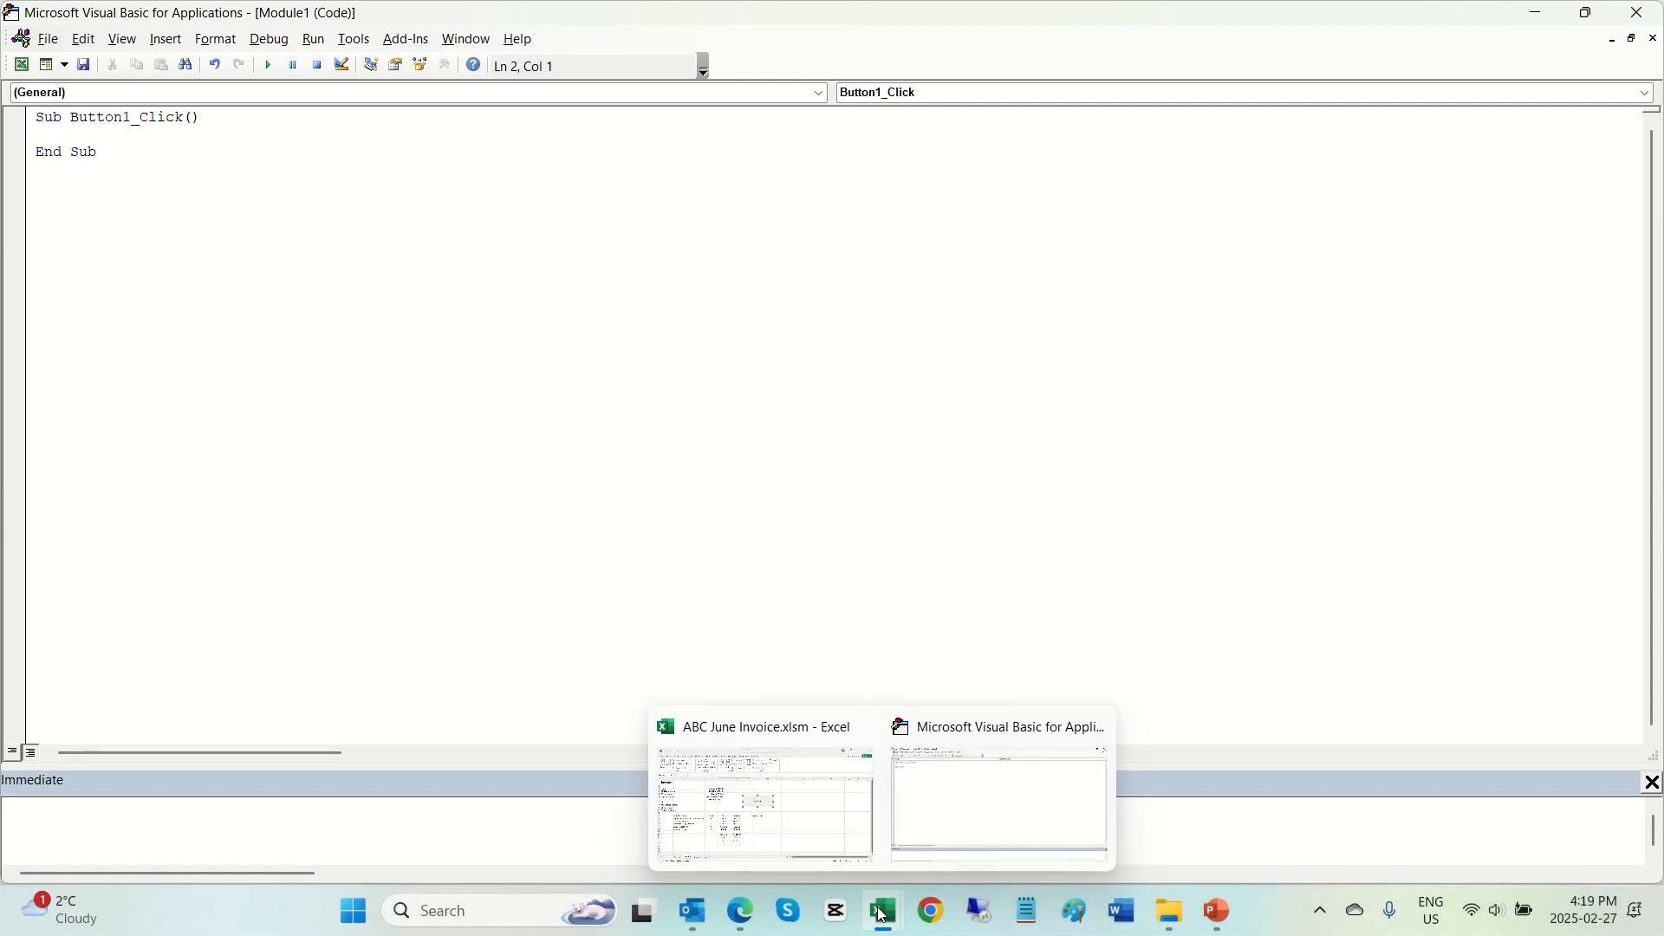
{"action": "left_click", "coordinate": [790, 845]}
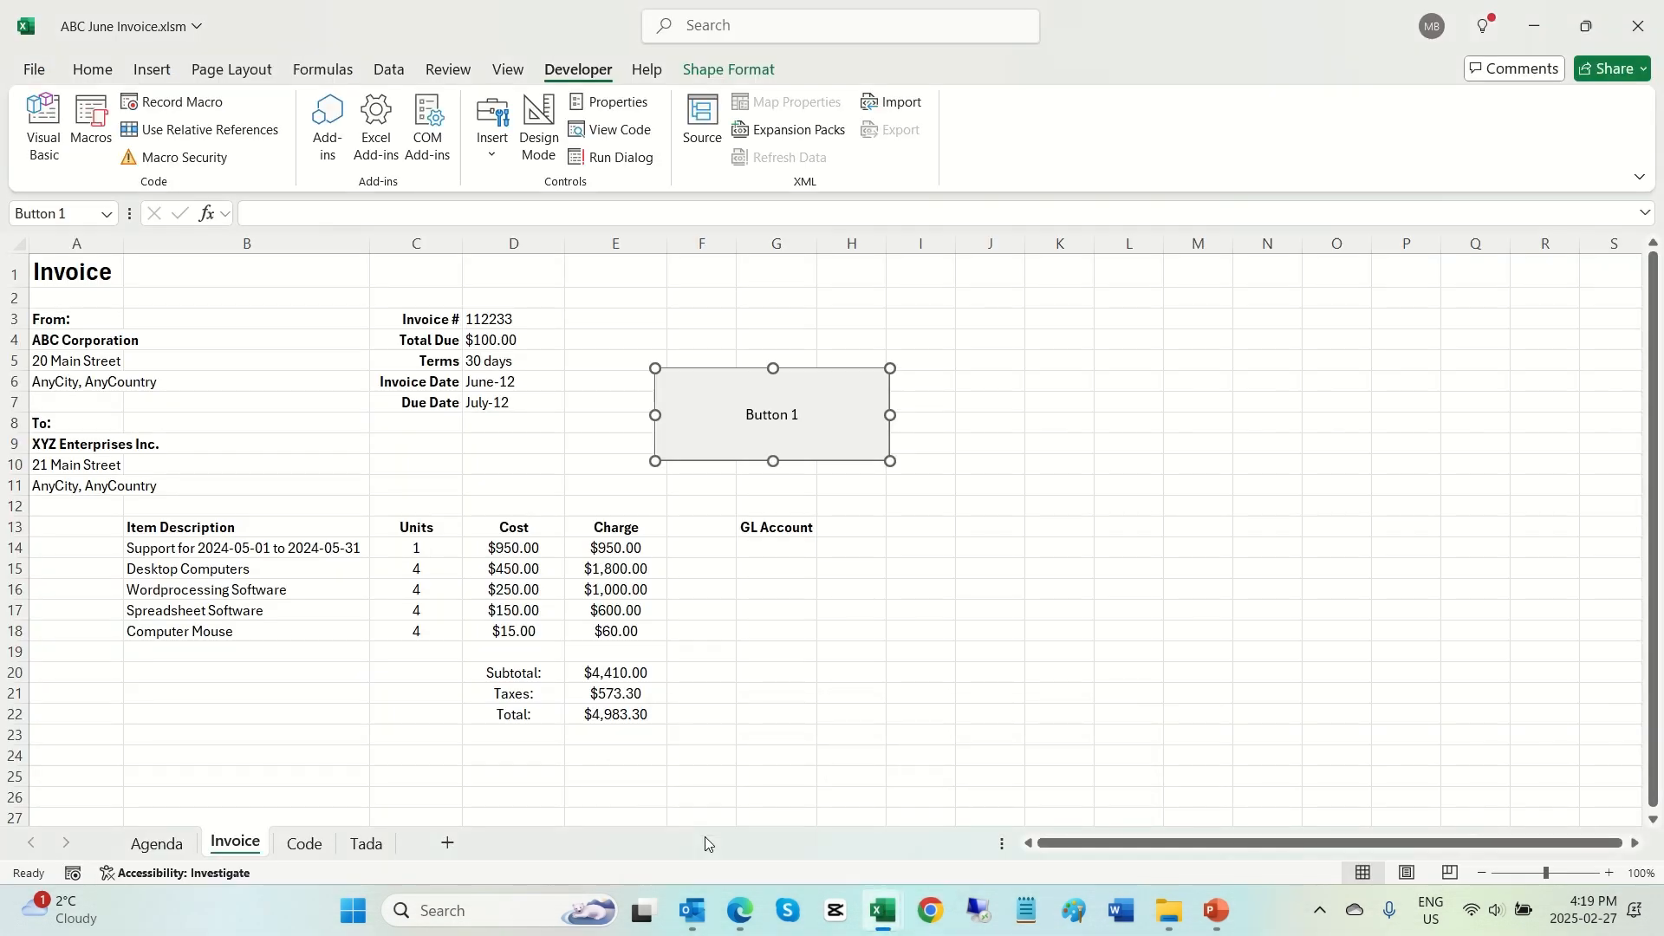
{"action": "left_click", "coordinate": [304, 842]}
{"action": "left_click_drag", "start_coordinate": [118, 265], "coordinate": [103, 468]}
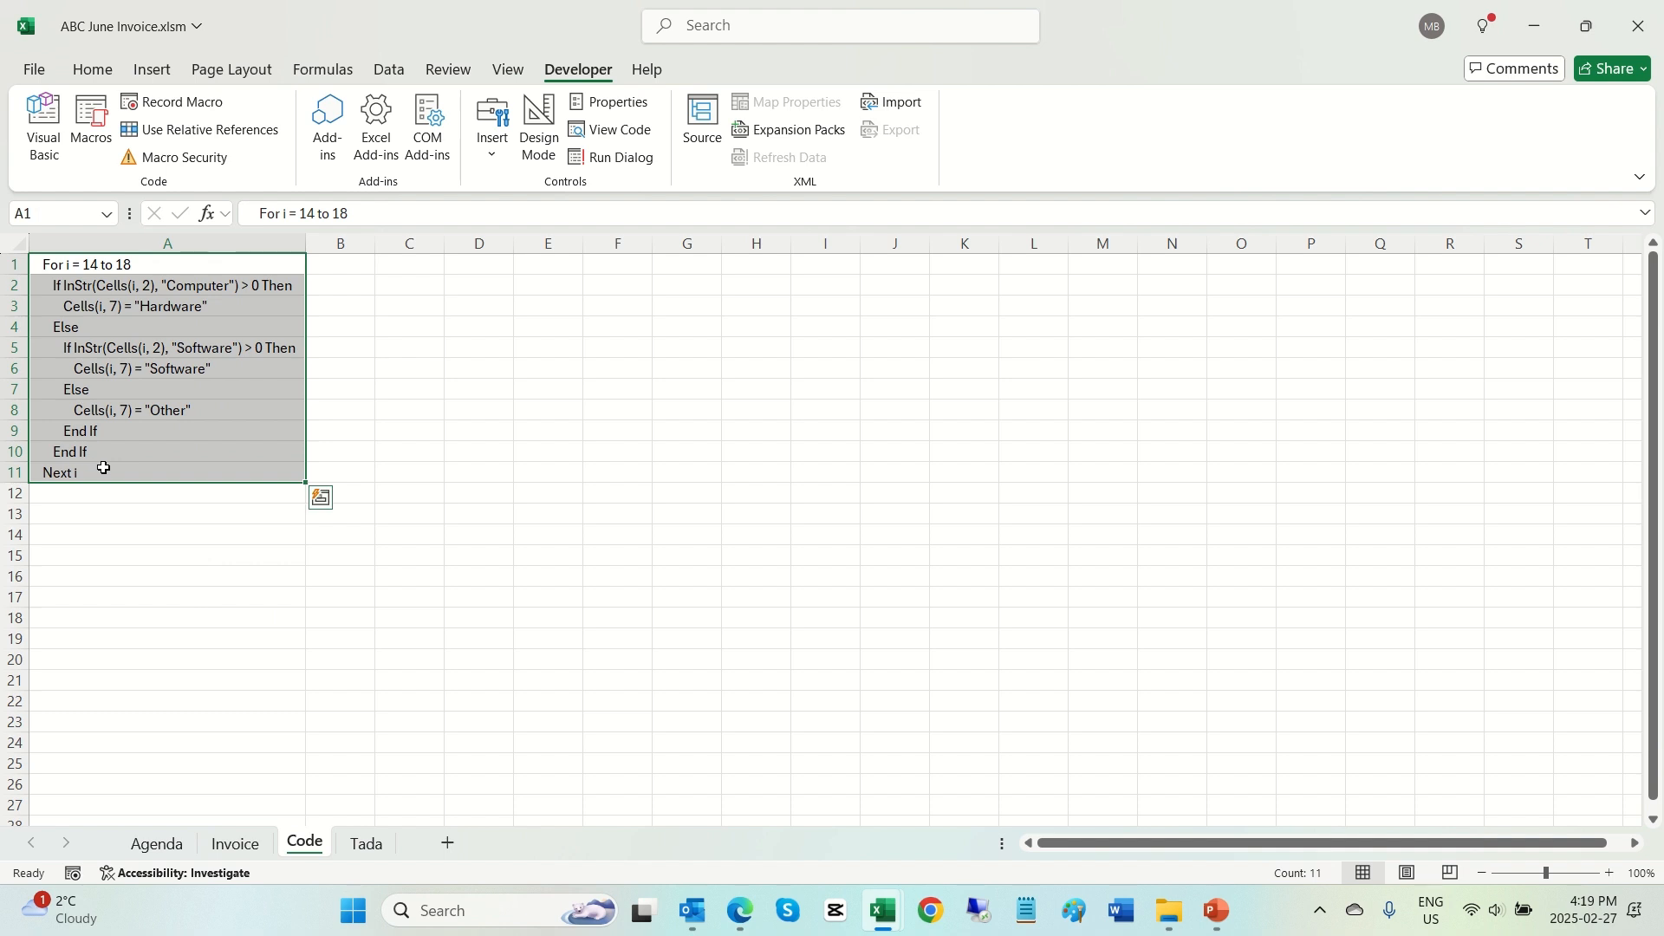
{"action": "key", "text": "ctrl+c"}
{"action": "key", "text": "alt+Tab"}
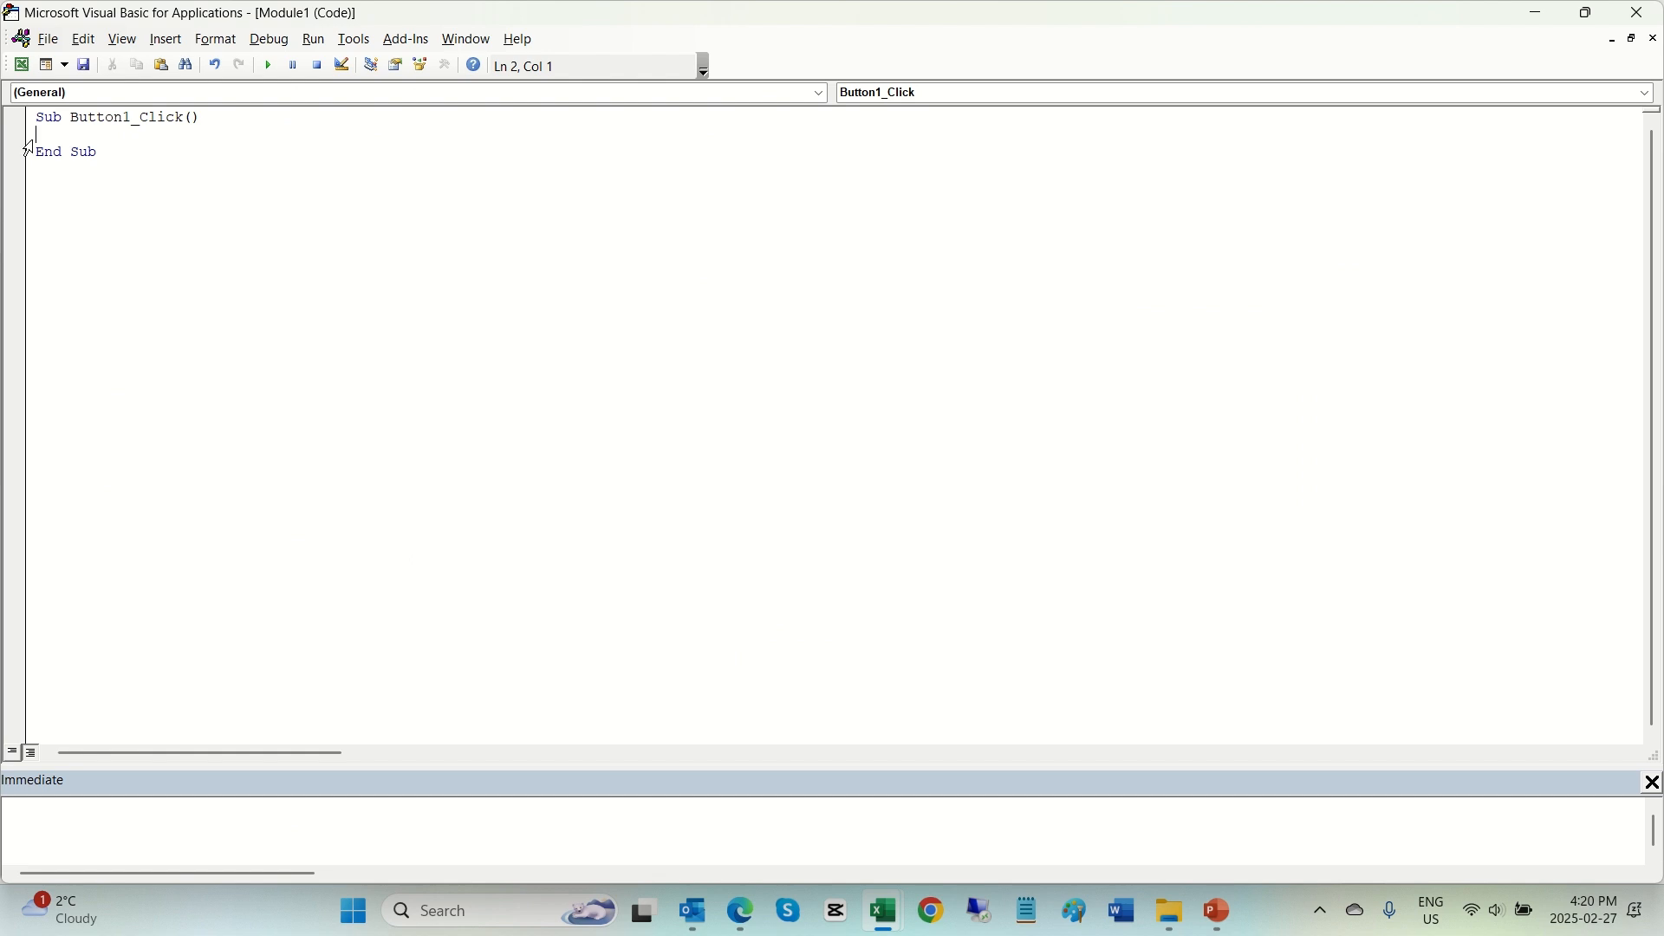
{"action": "left_click_drag", "start_coordinate": [23, 145], "coordinate": [39, 145]}
{"action": "key", "text": "ctrl+v"}
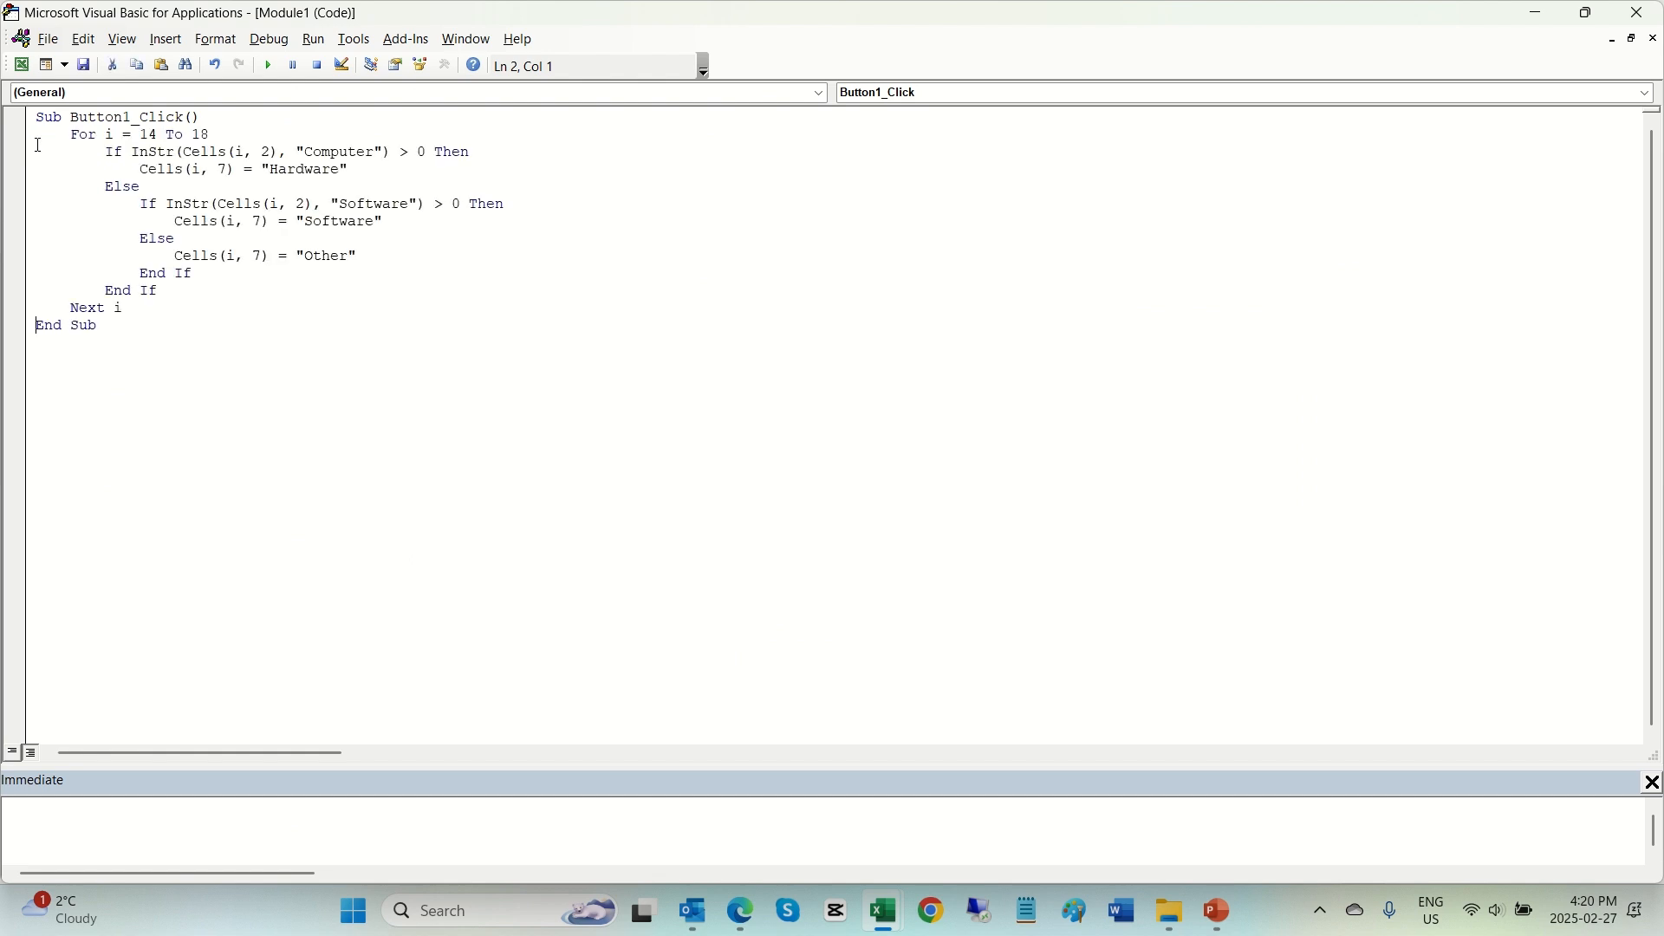
{"action": "left_click", "coordinate": [1641, 12]}
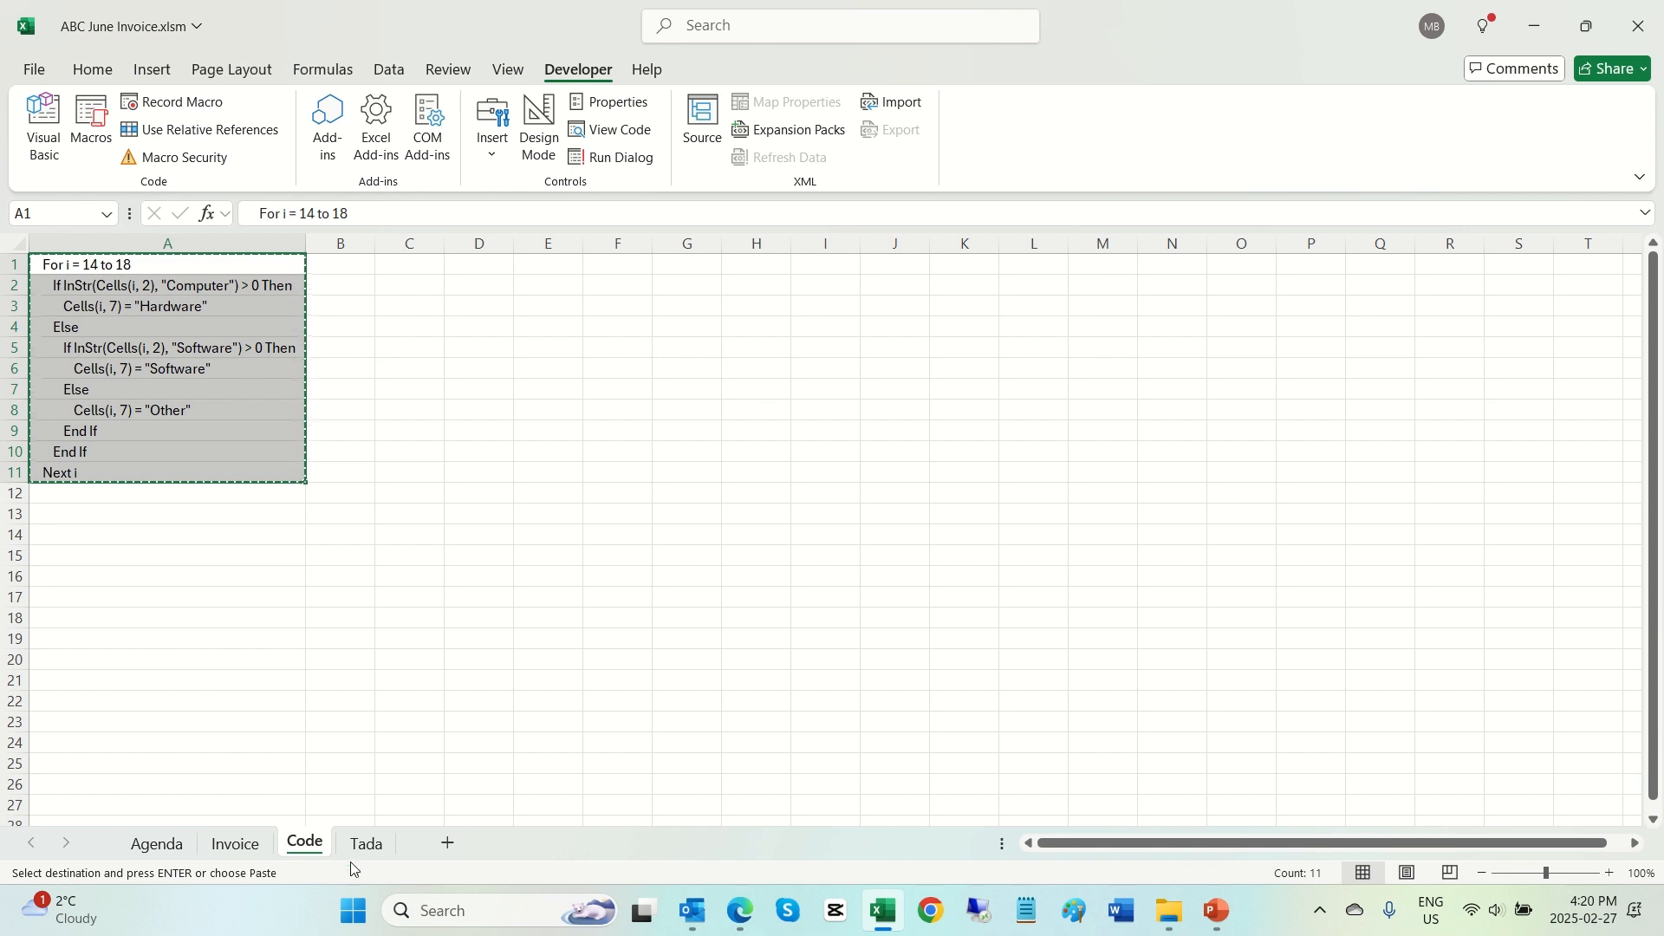
Step: Run the macro from Button 1 on the Invoice sheet to fill in the GL Account column
{"action": "left_click", "coordinate": [235, 846]}
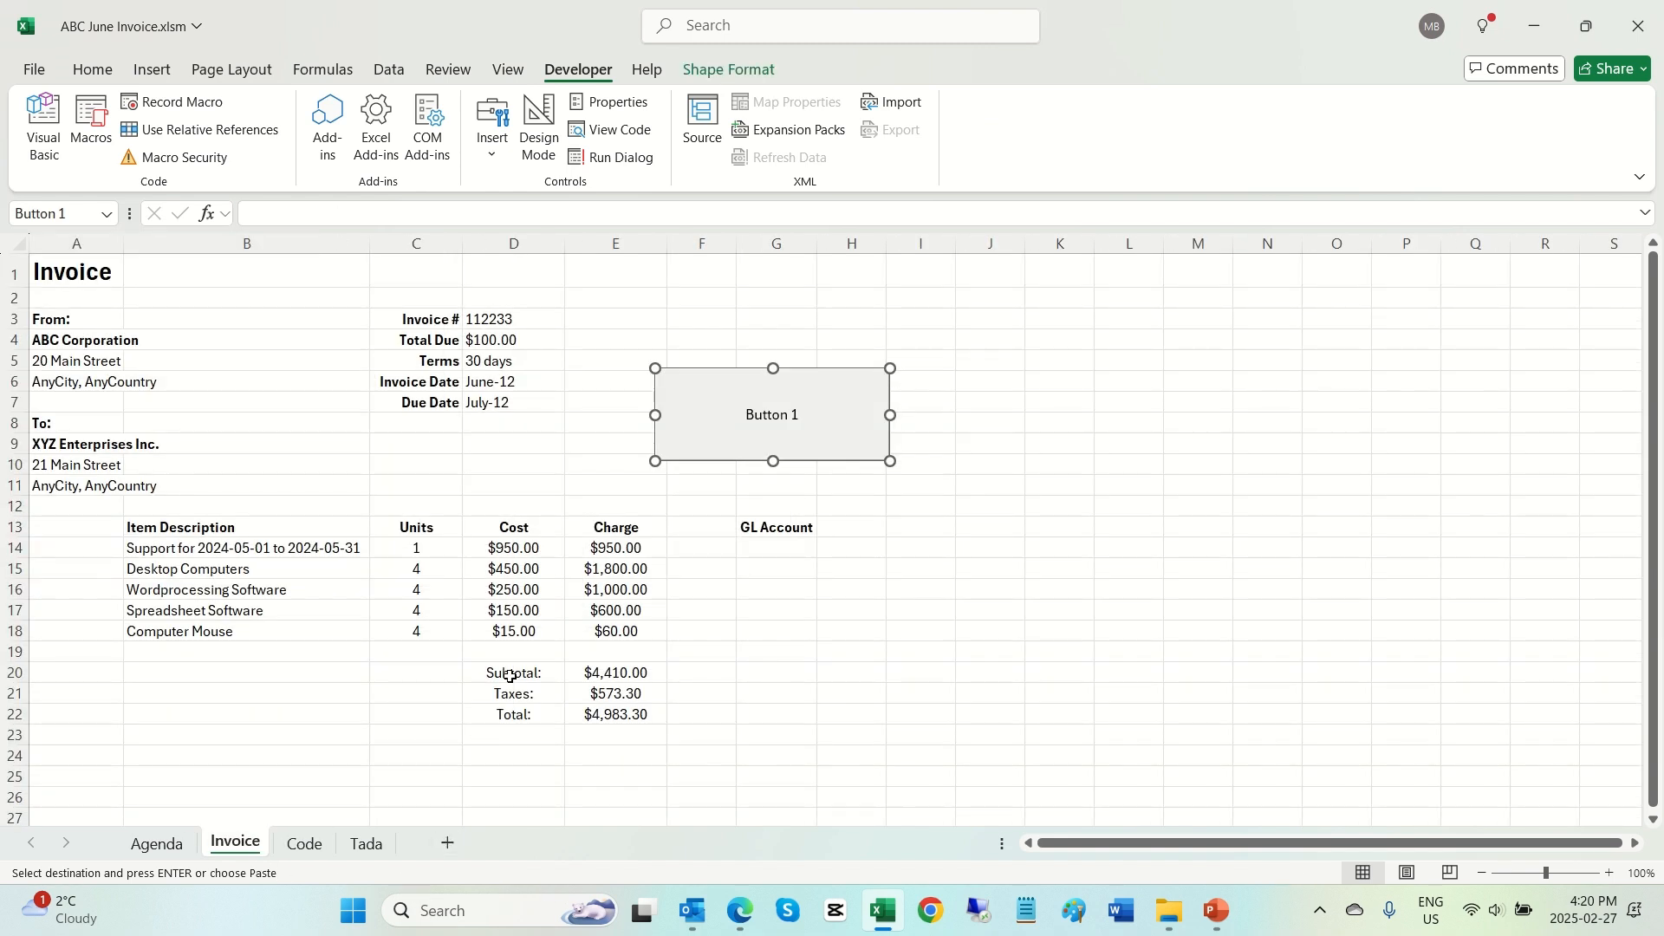
{"action": "left_click", "coordinate": [593, 440]}
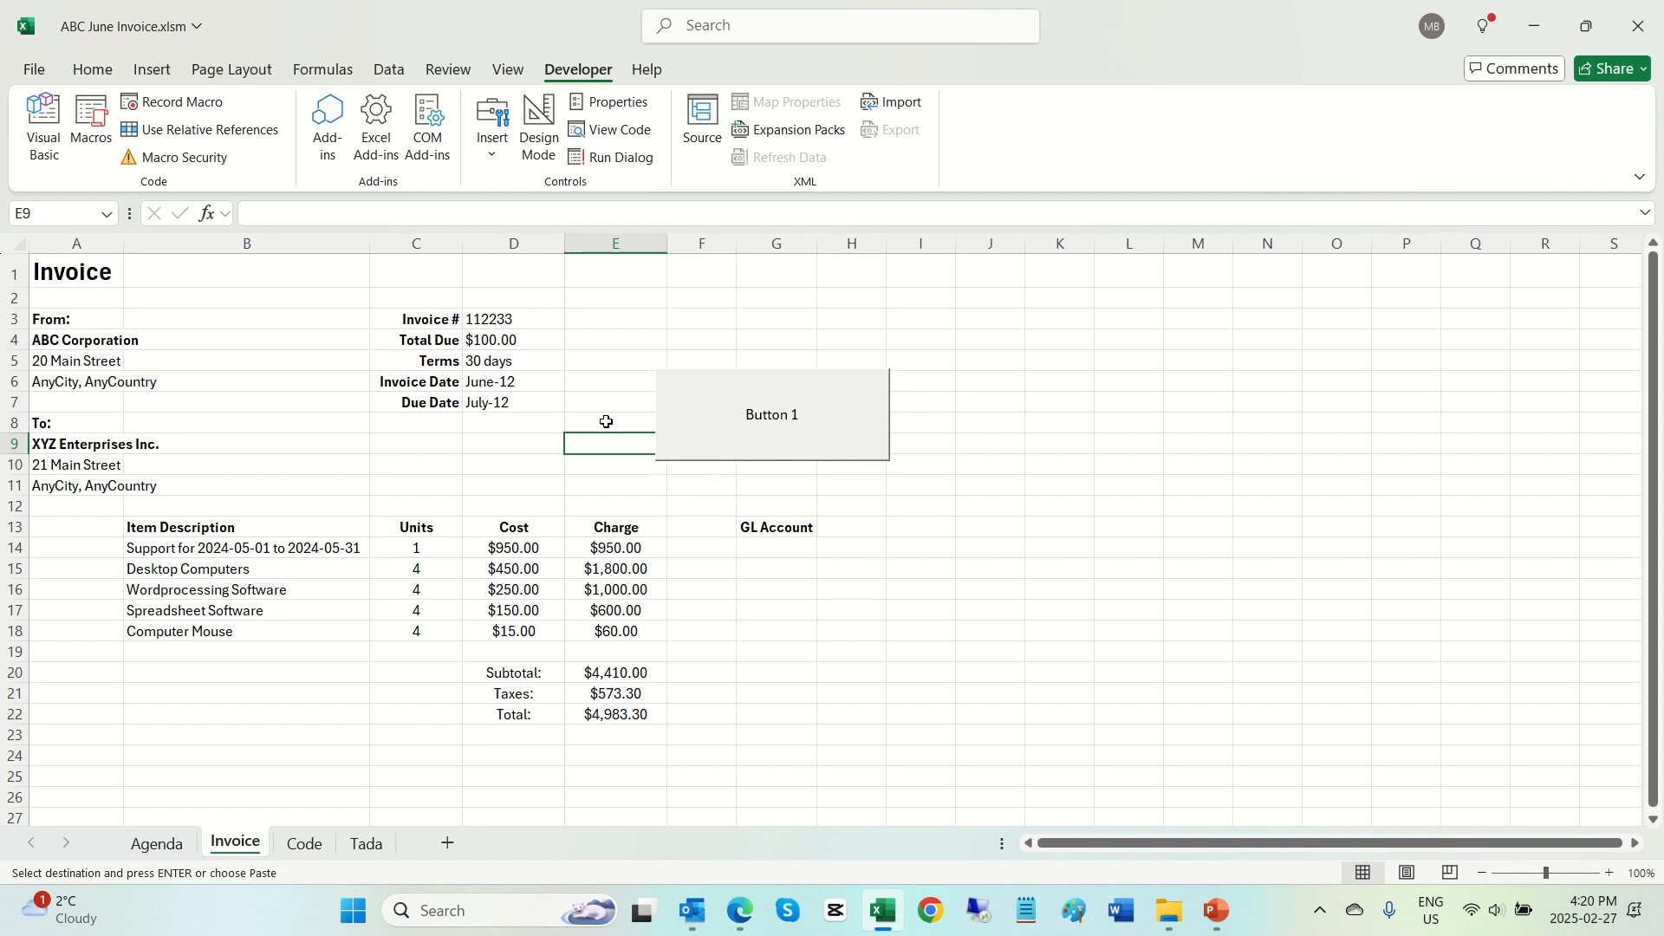
{"action": "left_click", "coordinate": [744, 417]}
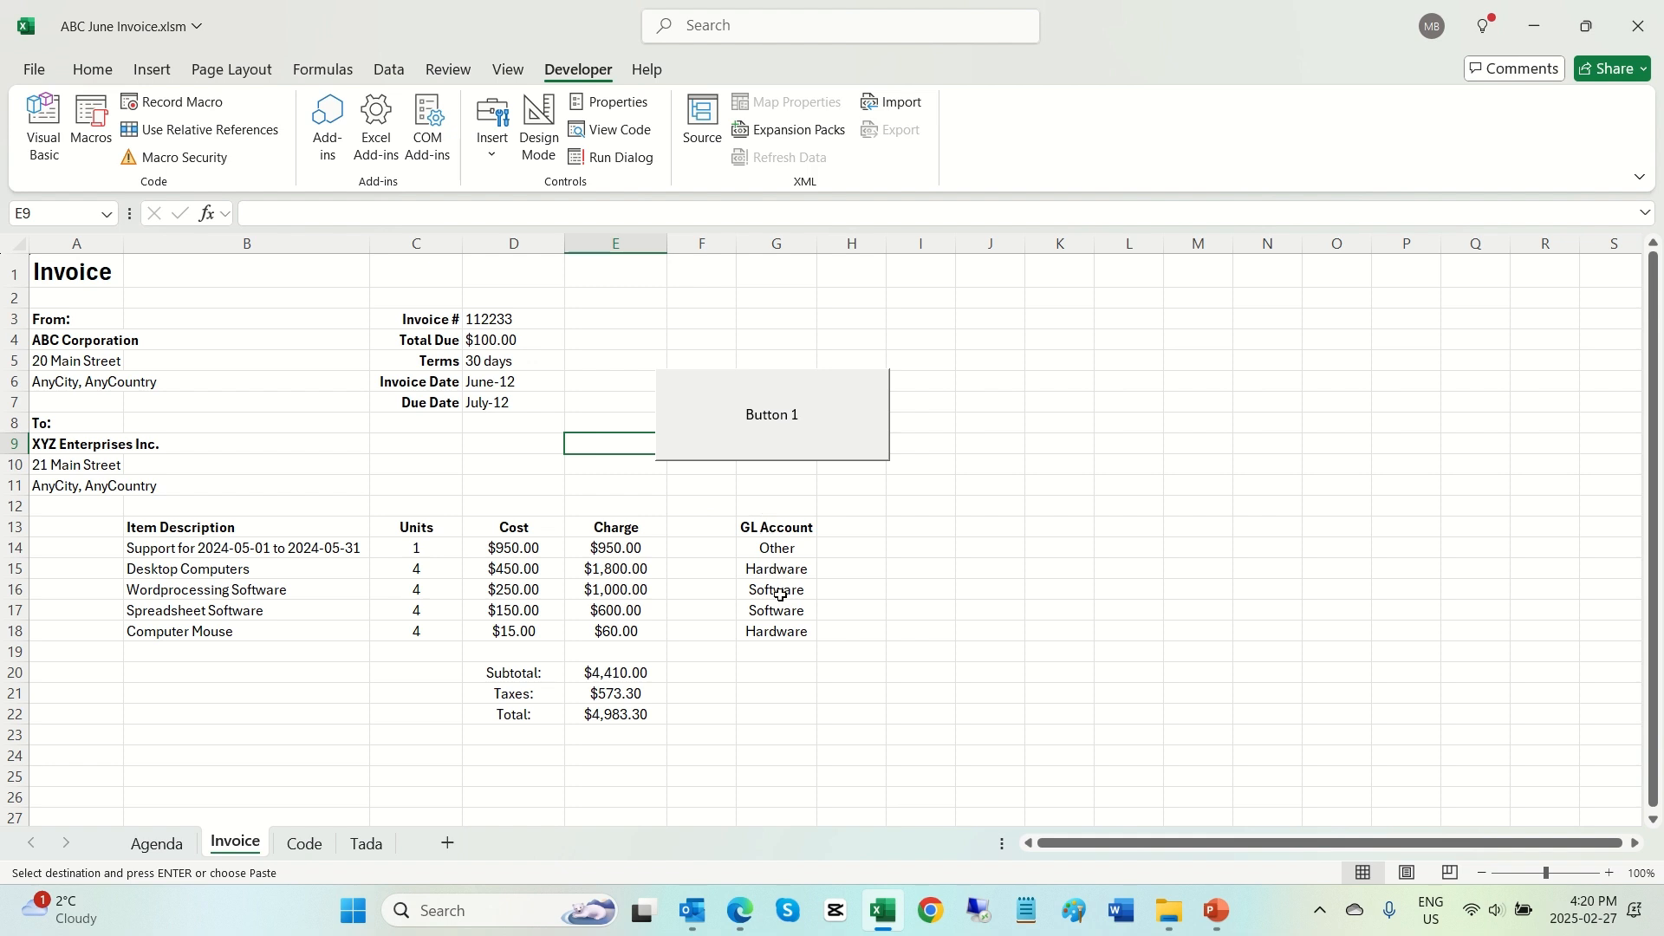
{"action": "left_click", "coordinate": [632, 423]}
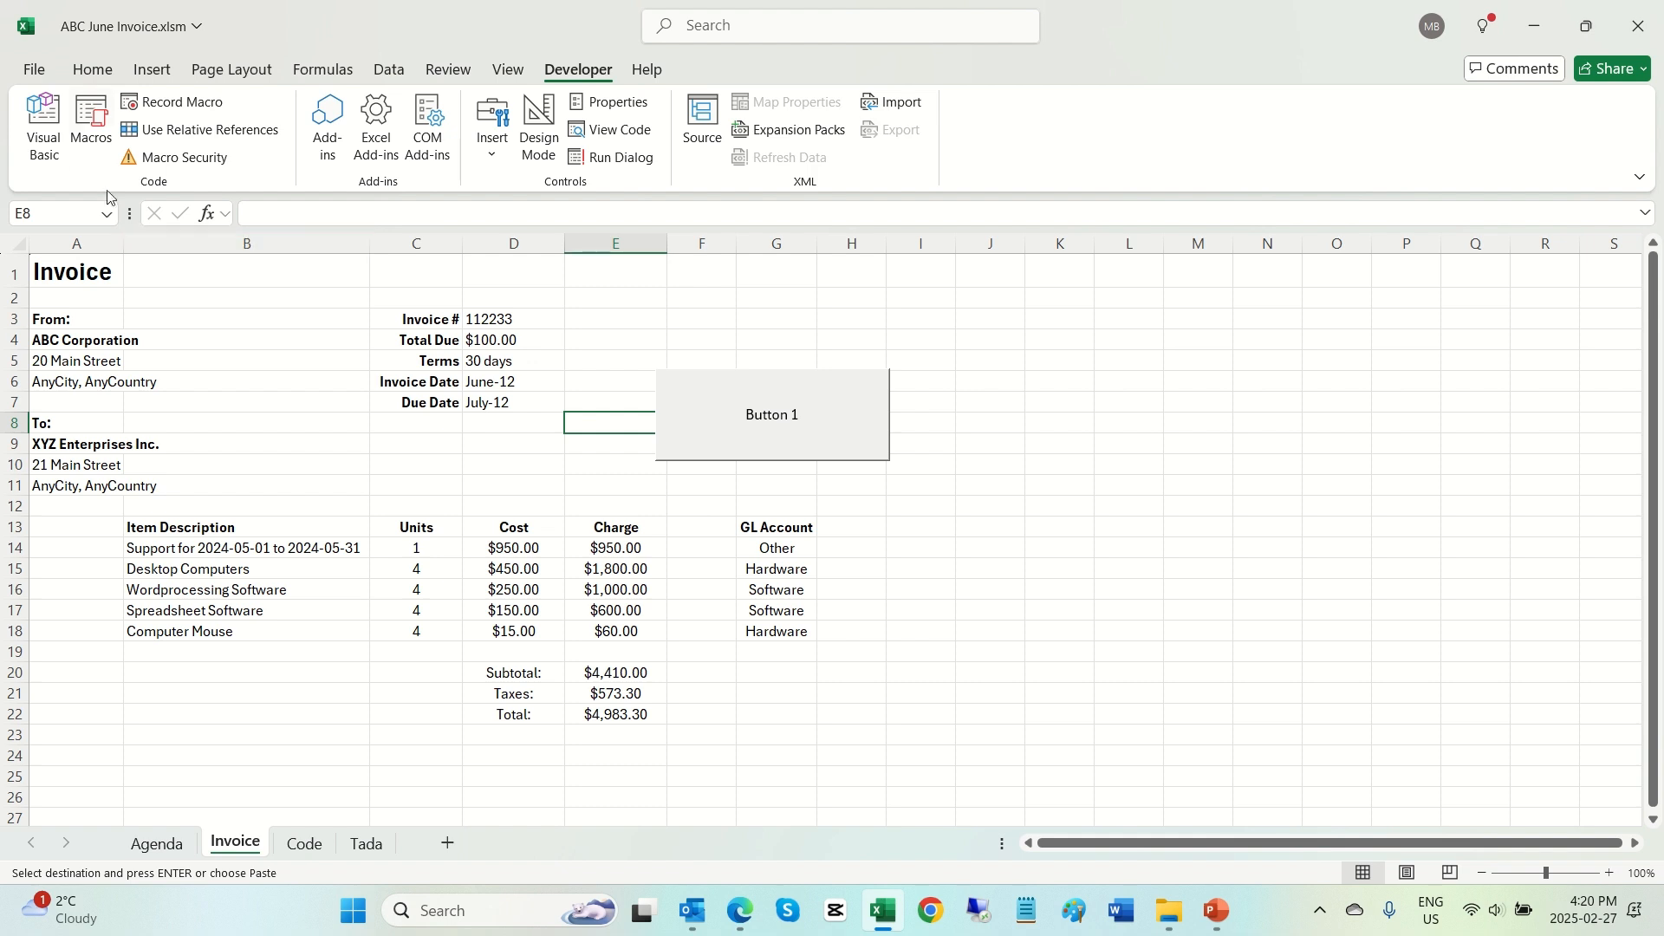
Step: Rename the Button1_Click macro to GLAccount in the Visual Basic code and close the editor
{"action": "left_click", "coordinate": [47, 126]}
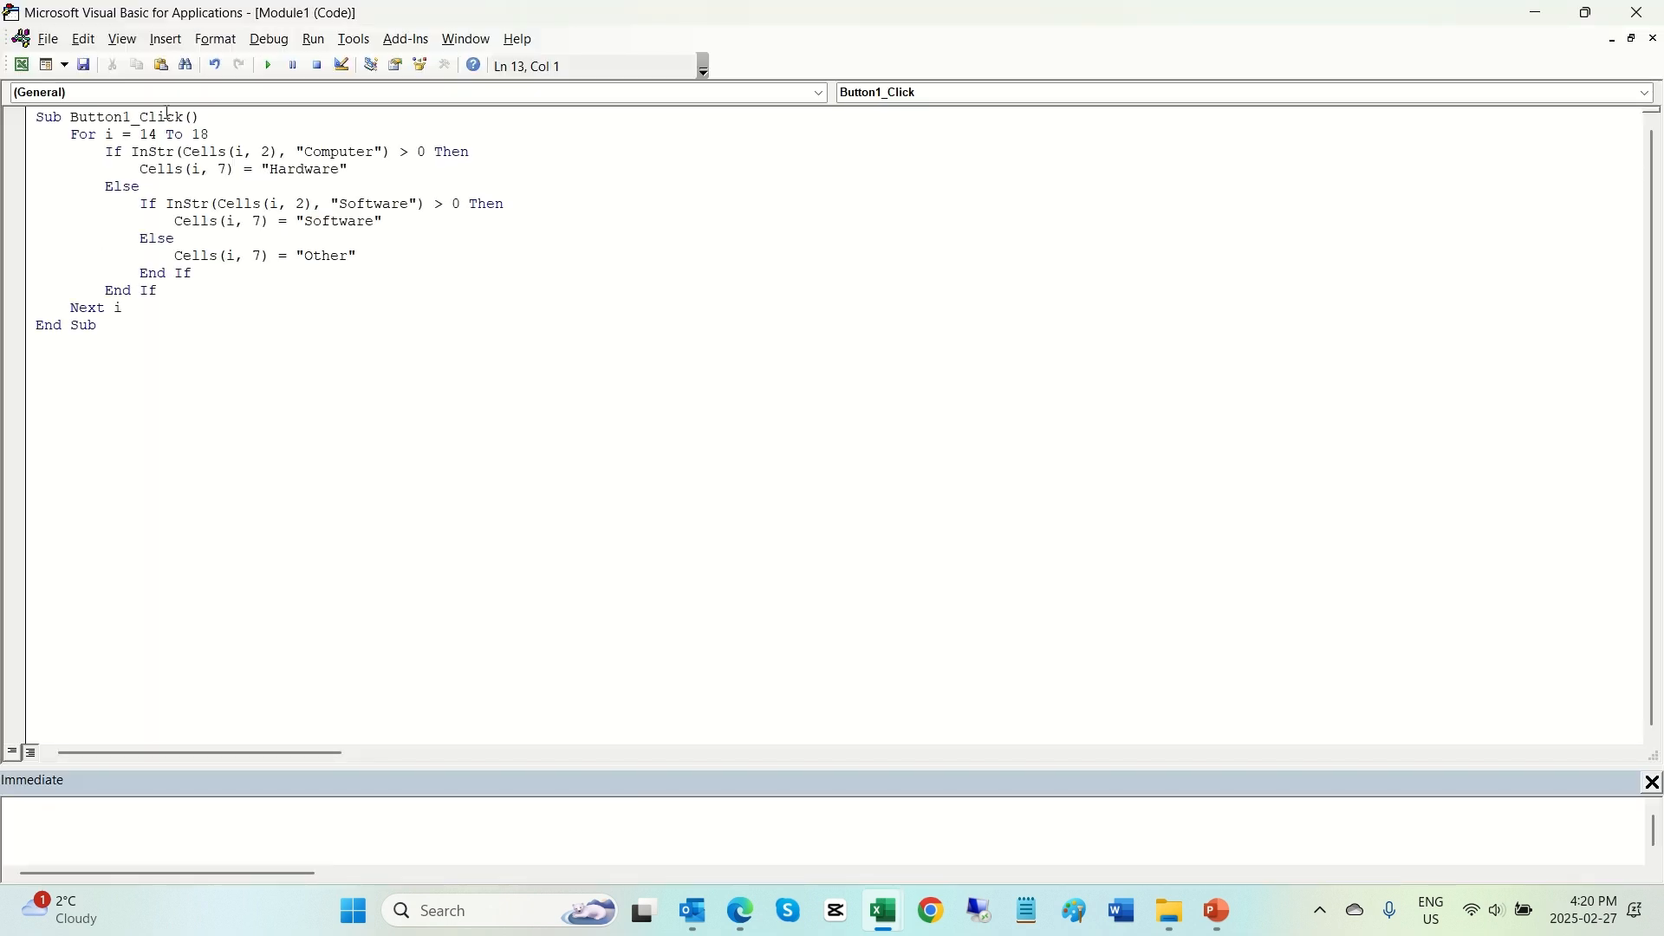
{"action": "left_click_drag", "start_coordinate": [183, 116], "coordinate": [73, 99]}
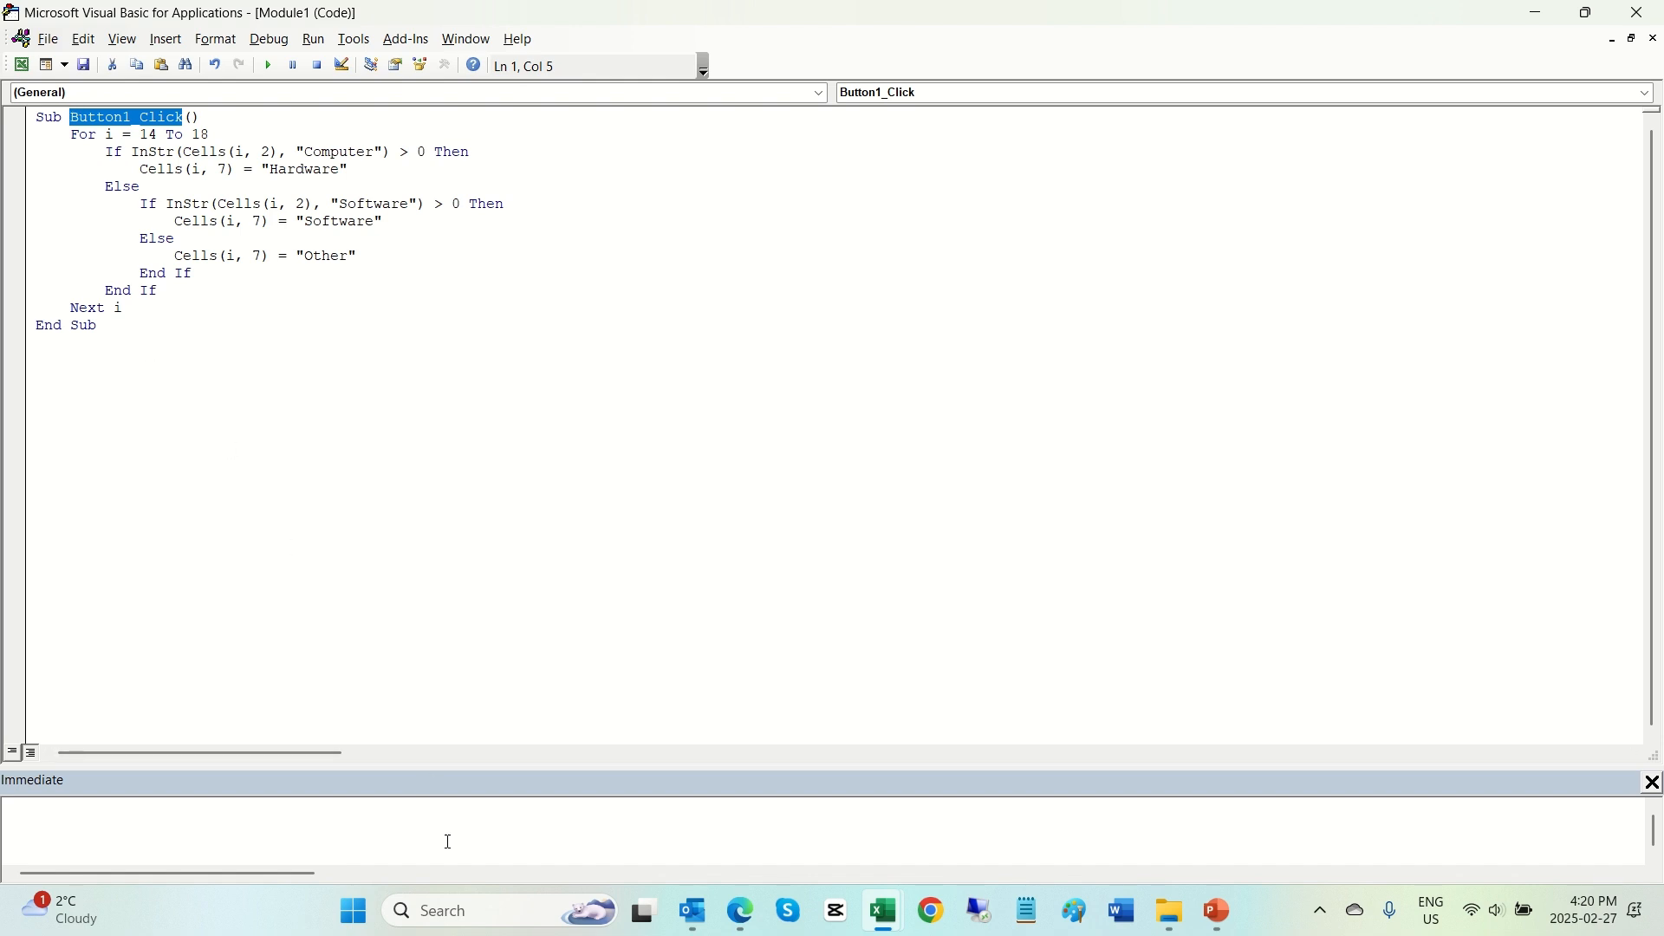
{"action": "type", "text": "GLAccount"}
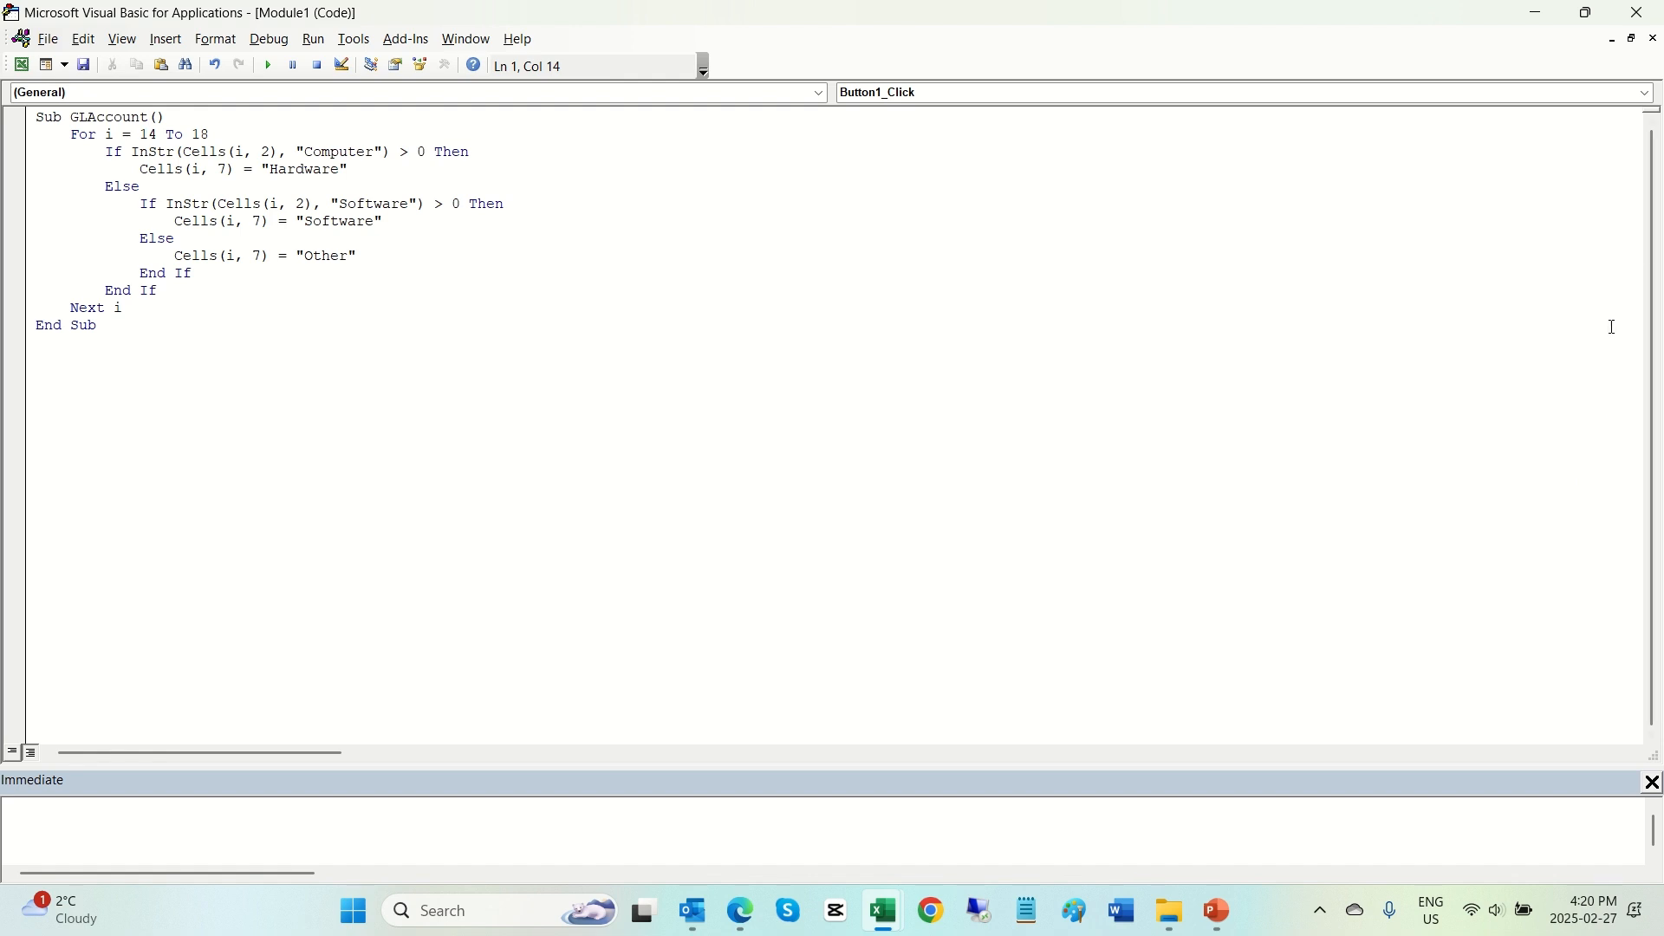
{"action": "left_click", "coordinate": [1638, 12]}
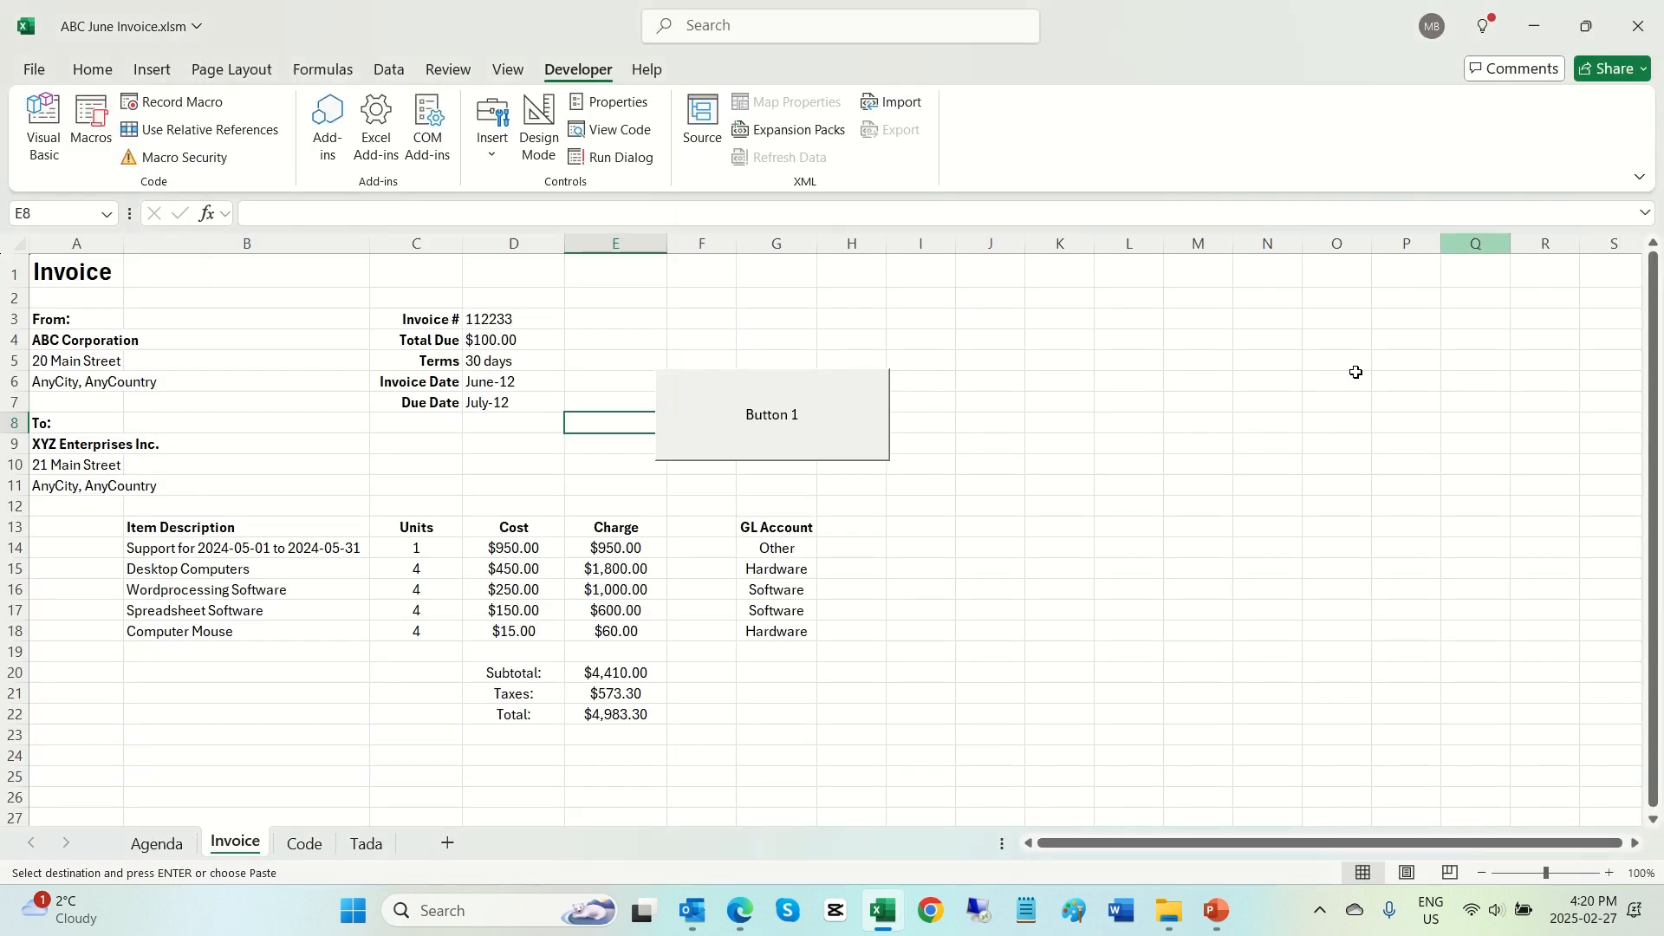
Step: Assign the GLAccount macro to the button on the Invoice sheet and deselect the button
{"action": "right_click", "coordinate": [770, 438]}
{"action": "left_click", "coordinate": [861, 639]}
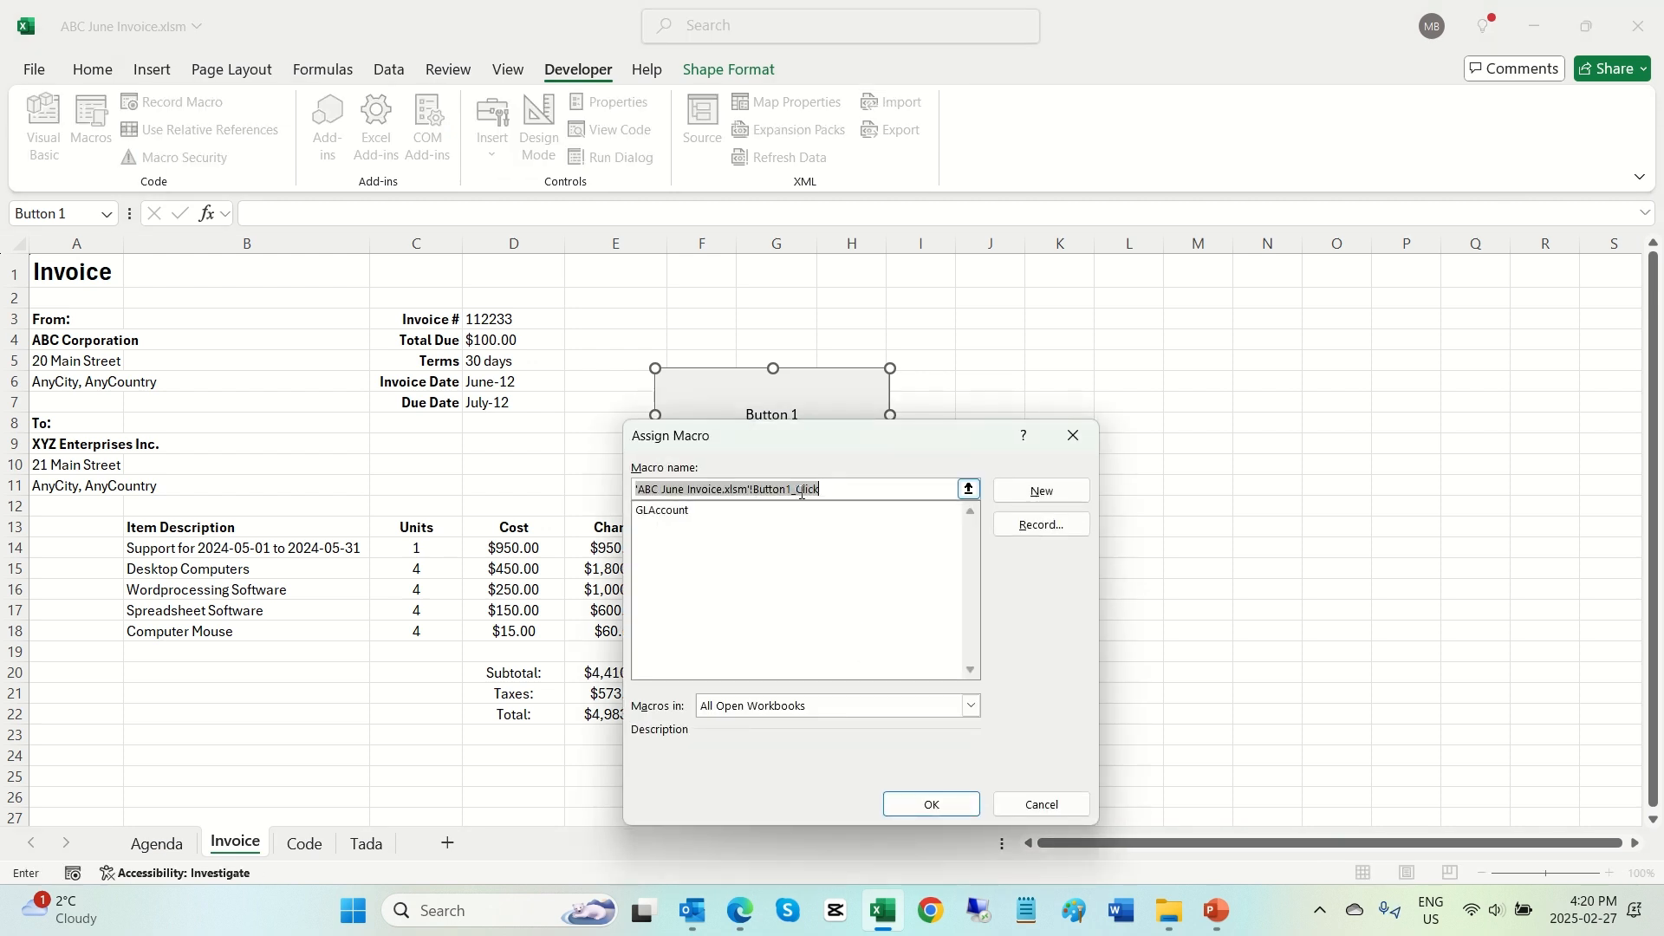
{"action": "left_click", "coordinate": [704, 513]}
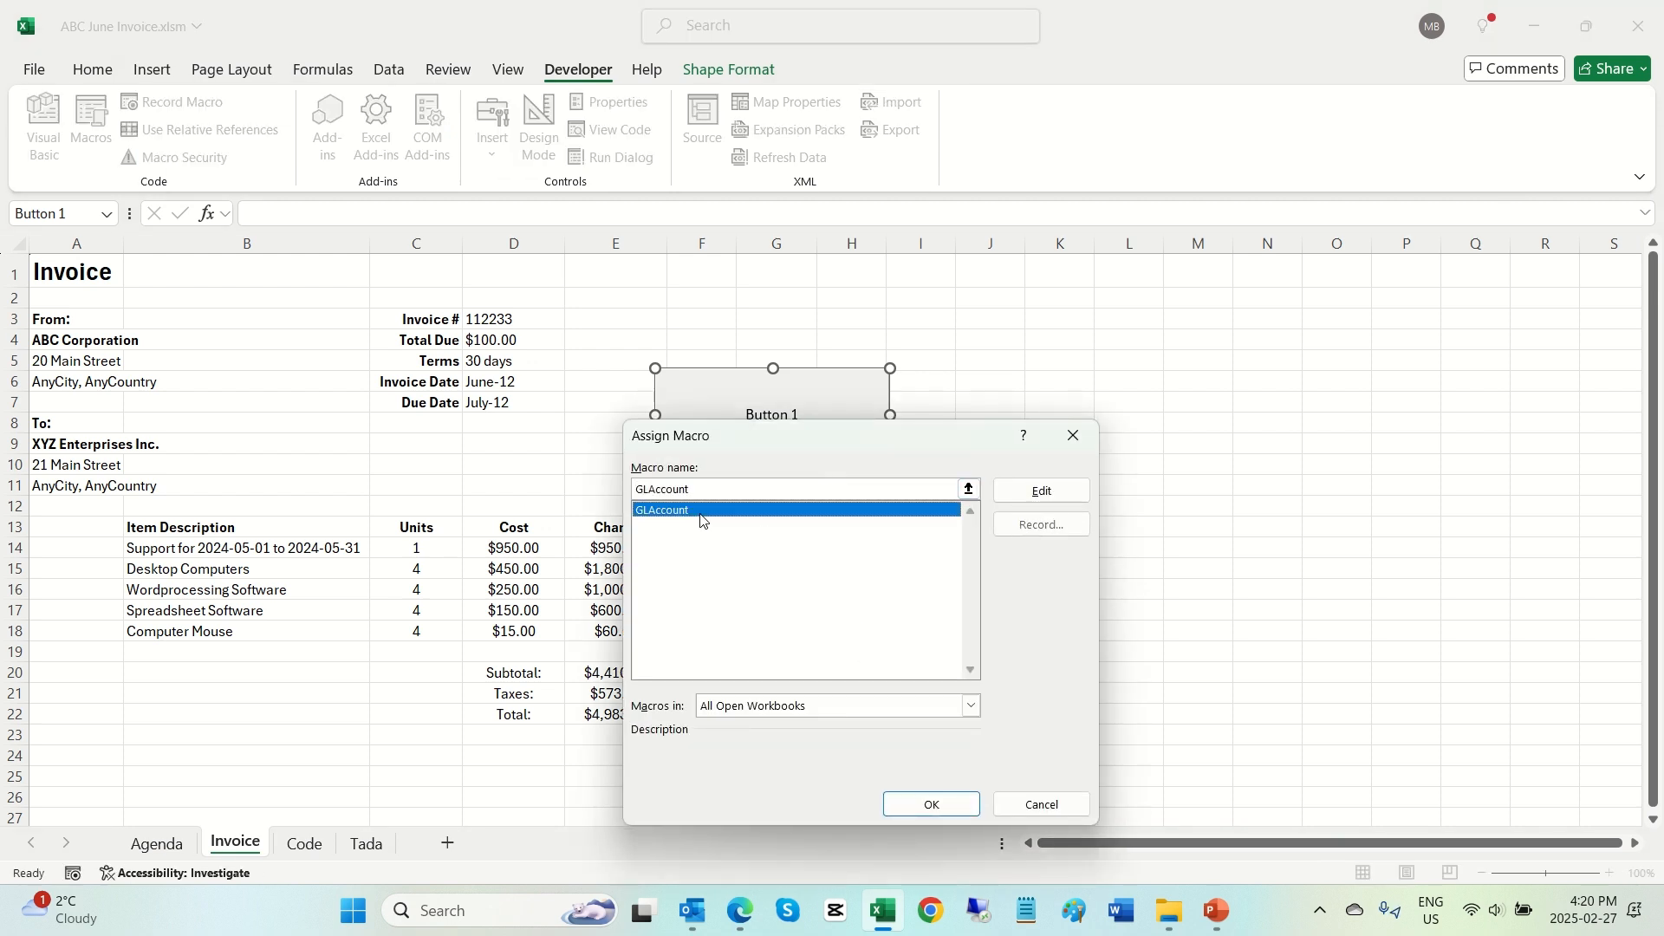
{"action": "left_click", "coordinate": [922, 815]}
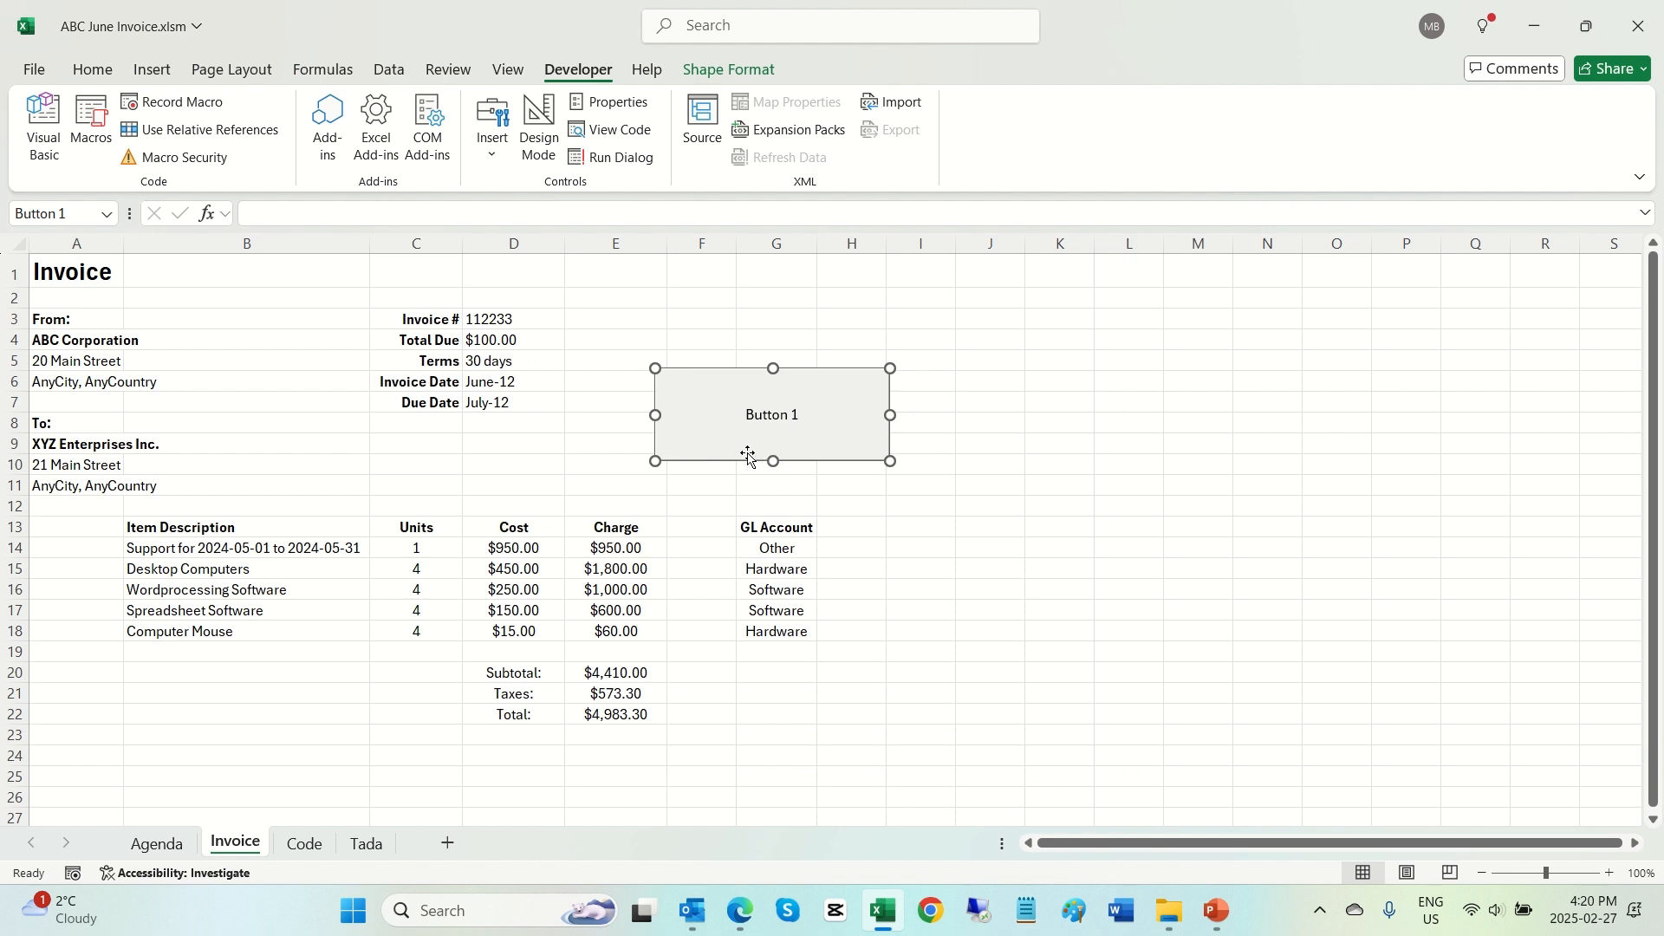
{"action": "left_click", "coordinate": [619, 419]}
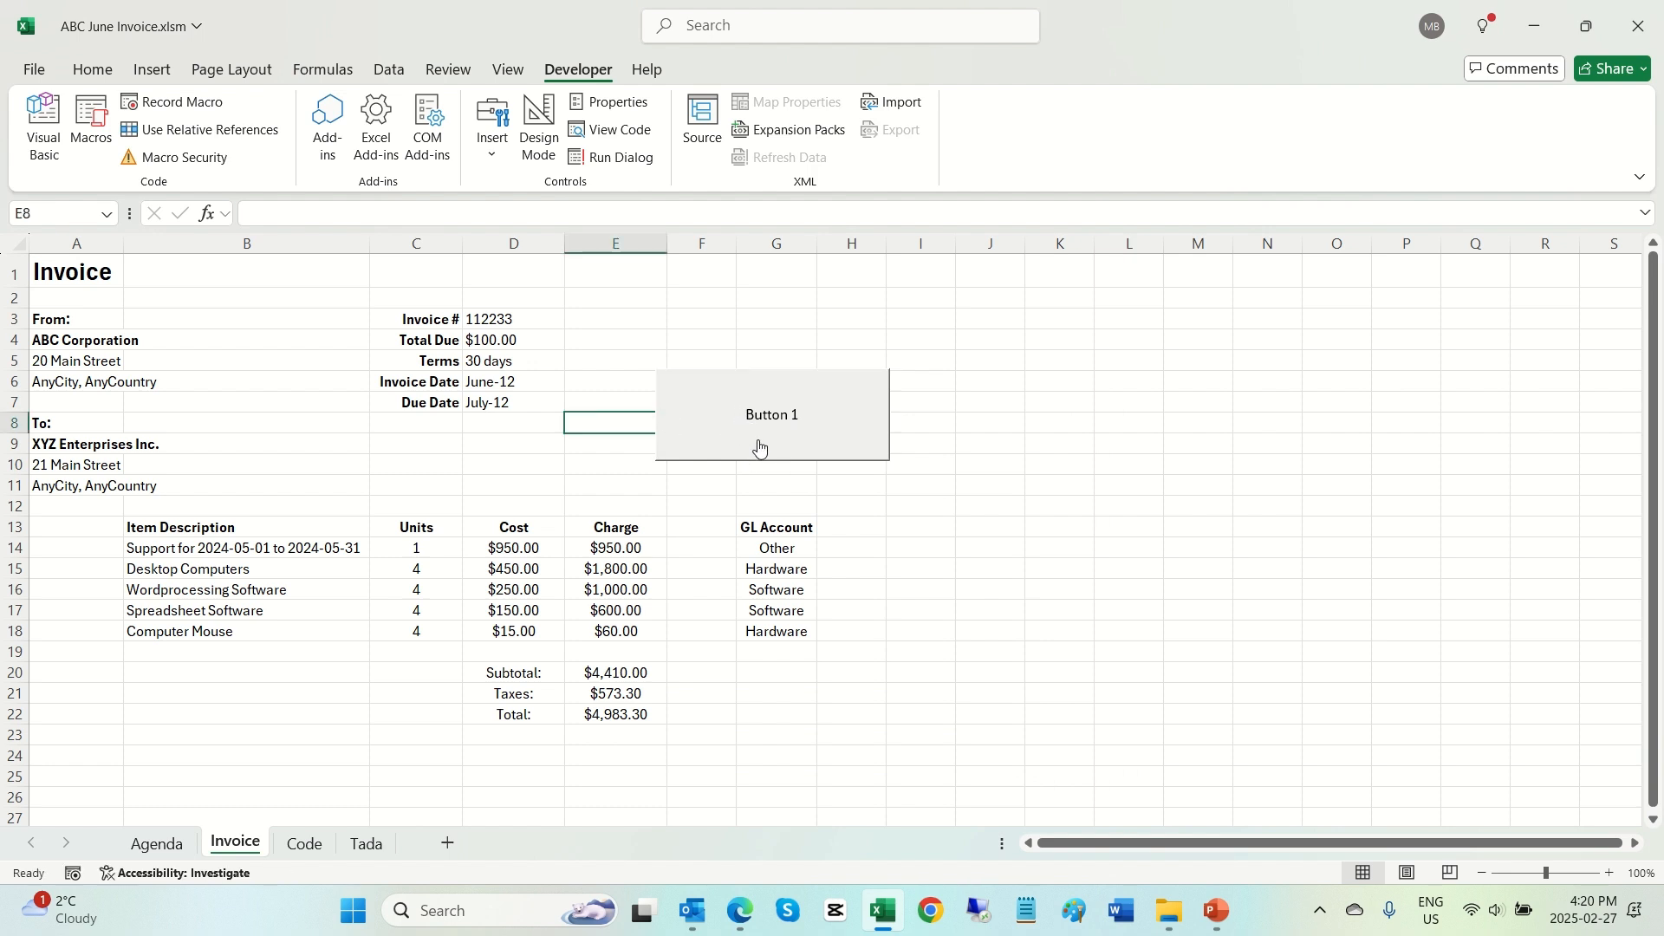
Step: Change the button's caption to GL Account, removing the old text, and deselect the button
{"action": "right_click", "coordinate": [744, 417]}
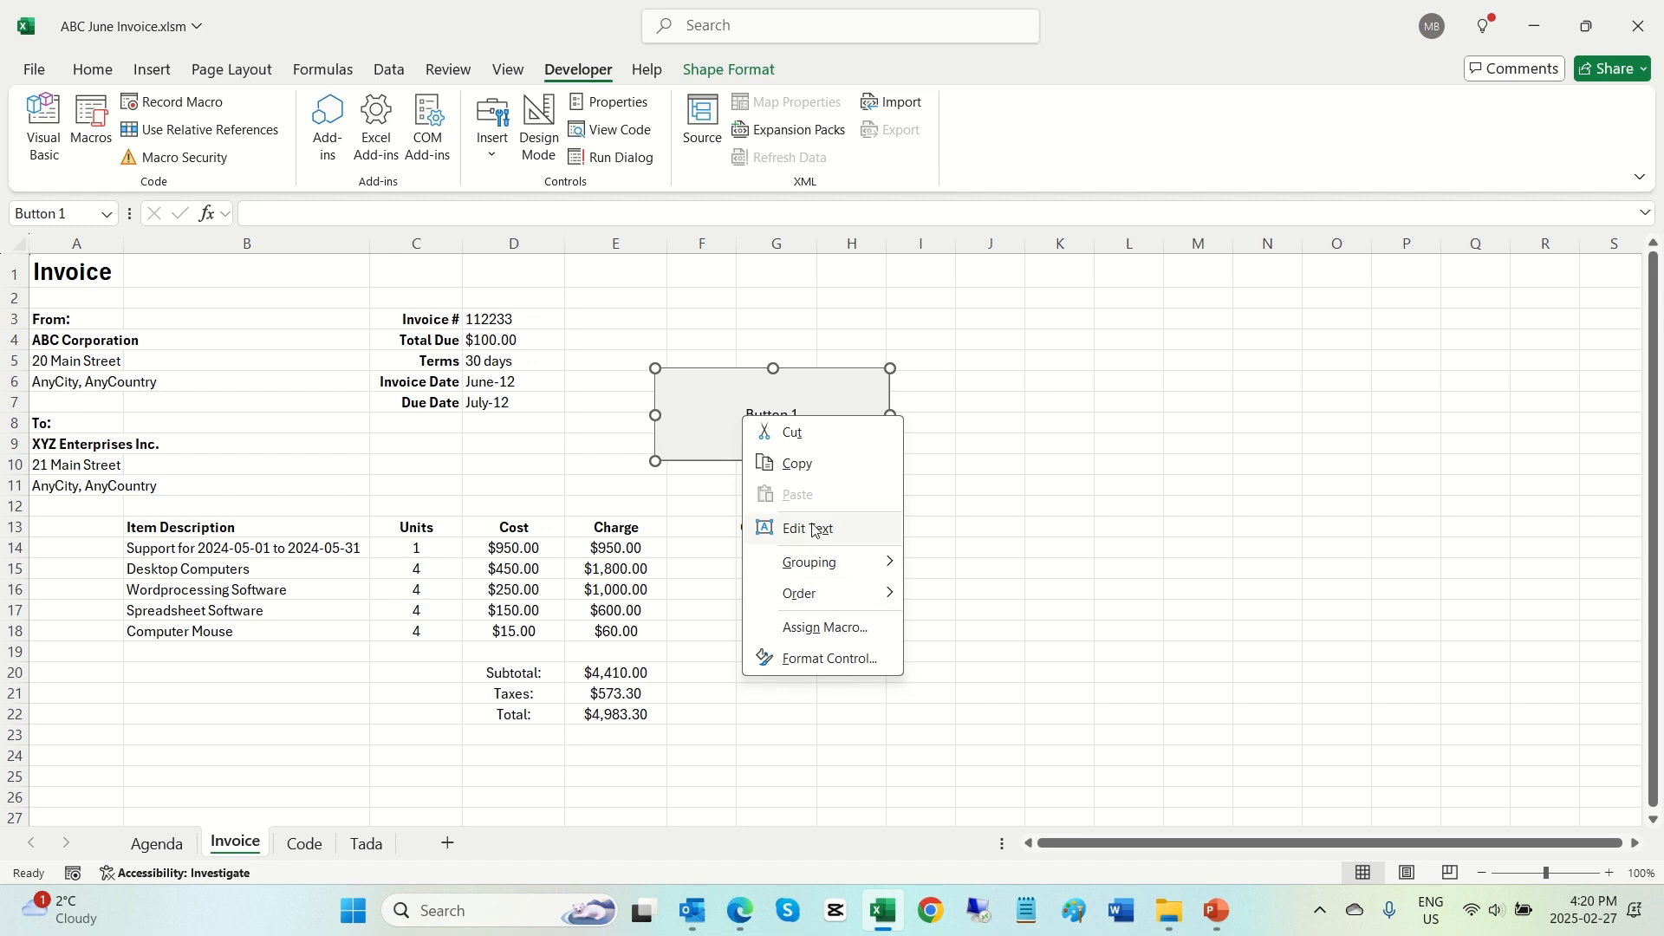
{"action": "left_click", "coordinate": [784, 528]}
{"action": "type", "text": "GL Account"}
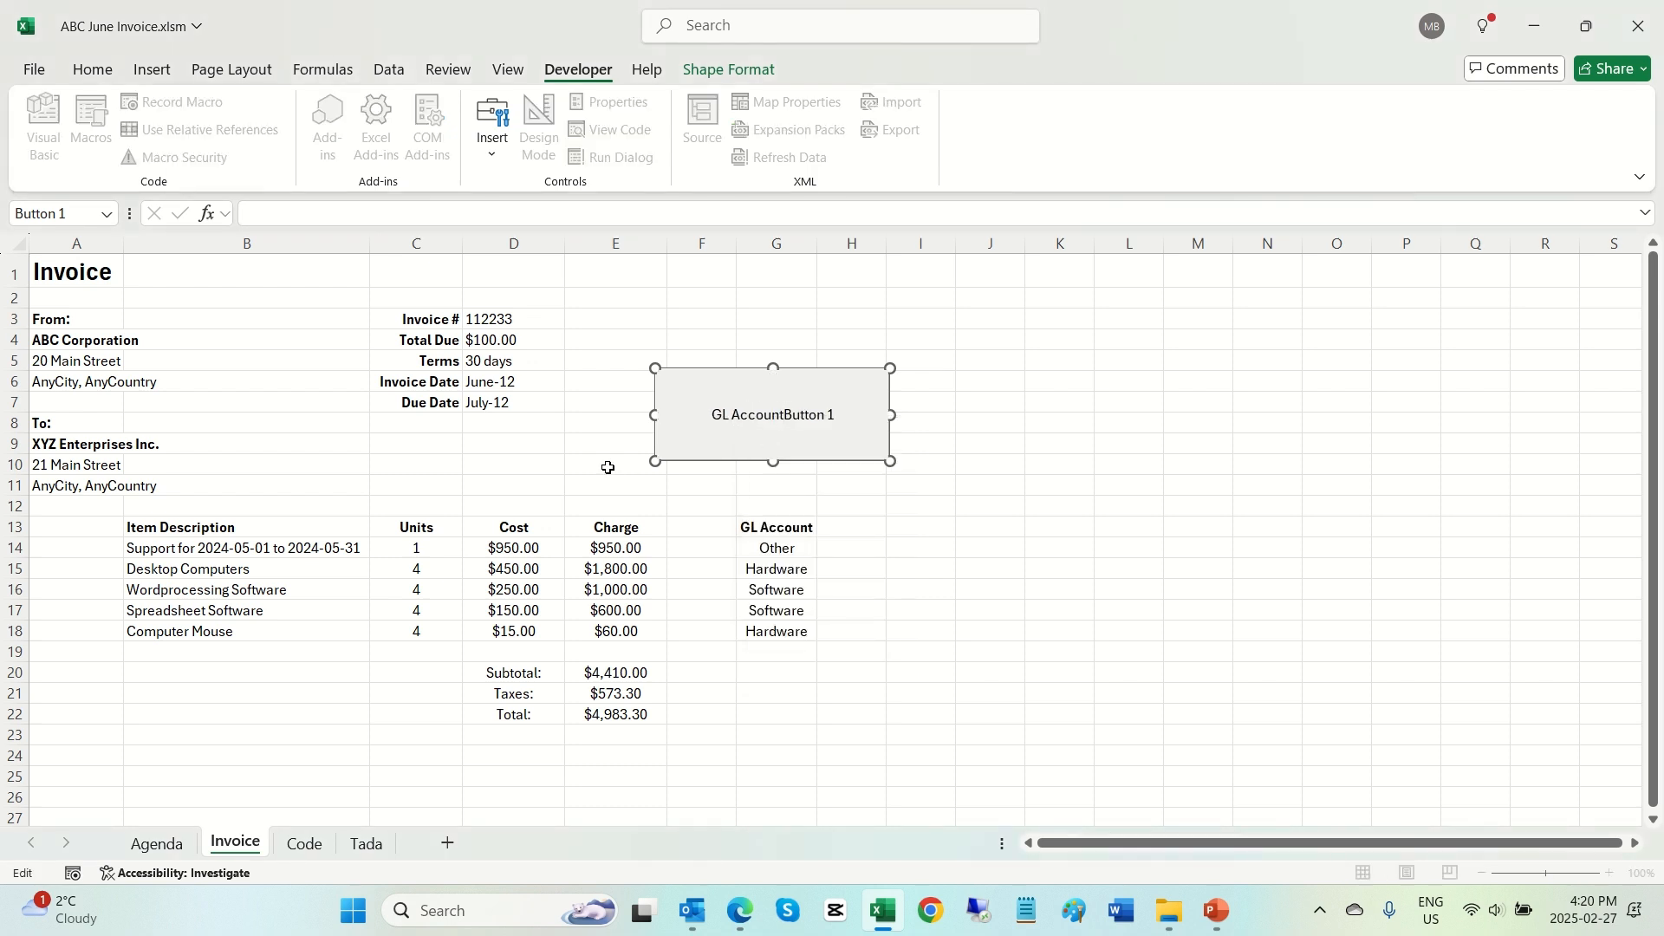
{"action": "key", "text": "Delete"}
{"action": "key", "text": "Delete"}
{"action": "key", "text": "Delete"}
{"action": "key", "text": "Delete"}
{"action": "key", "text": "Delete"}
{"action": "key", "text": "Delete"}
{"action": "key", "text": "Delete"}
{"action": "key", "text": "Delete"}
{"action": "left_click", "coordinate": [600, 457]}
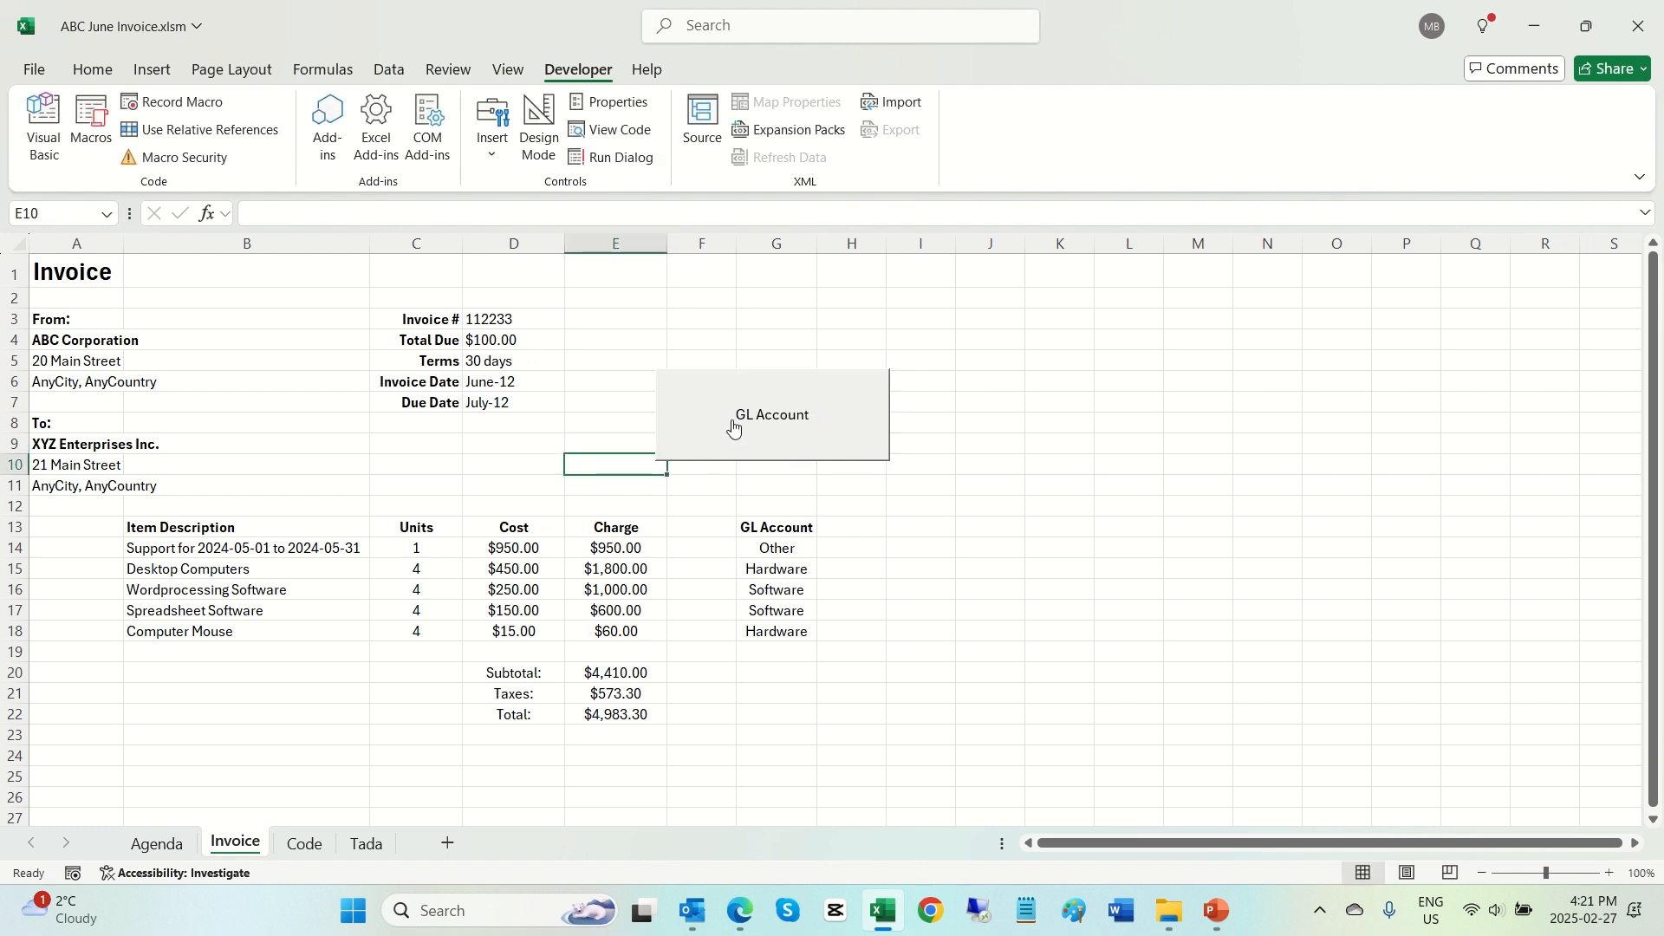
{"action": "left_click", "coordinate": [622, 421]}
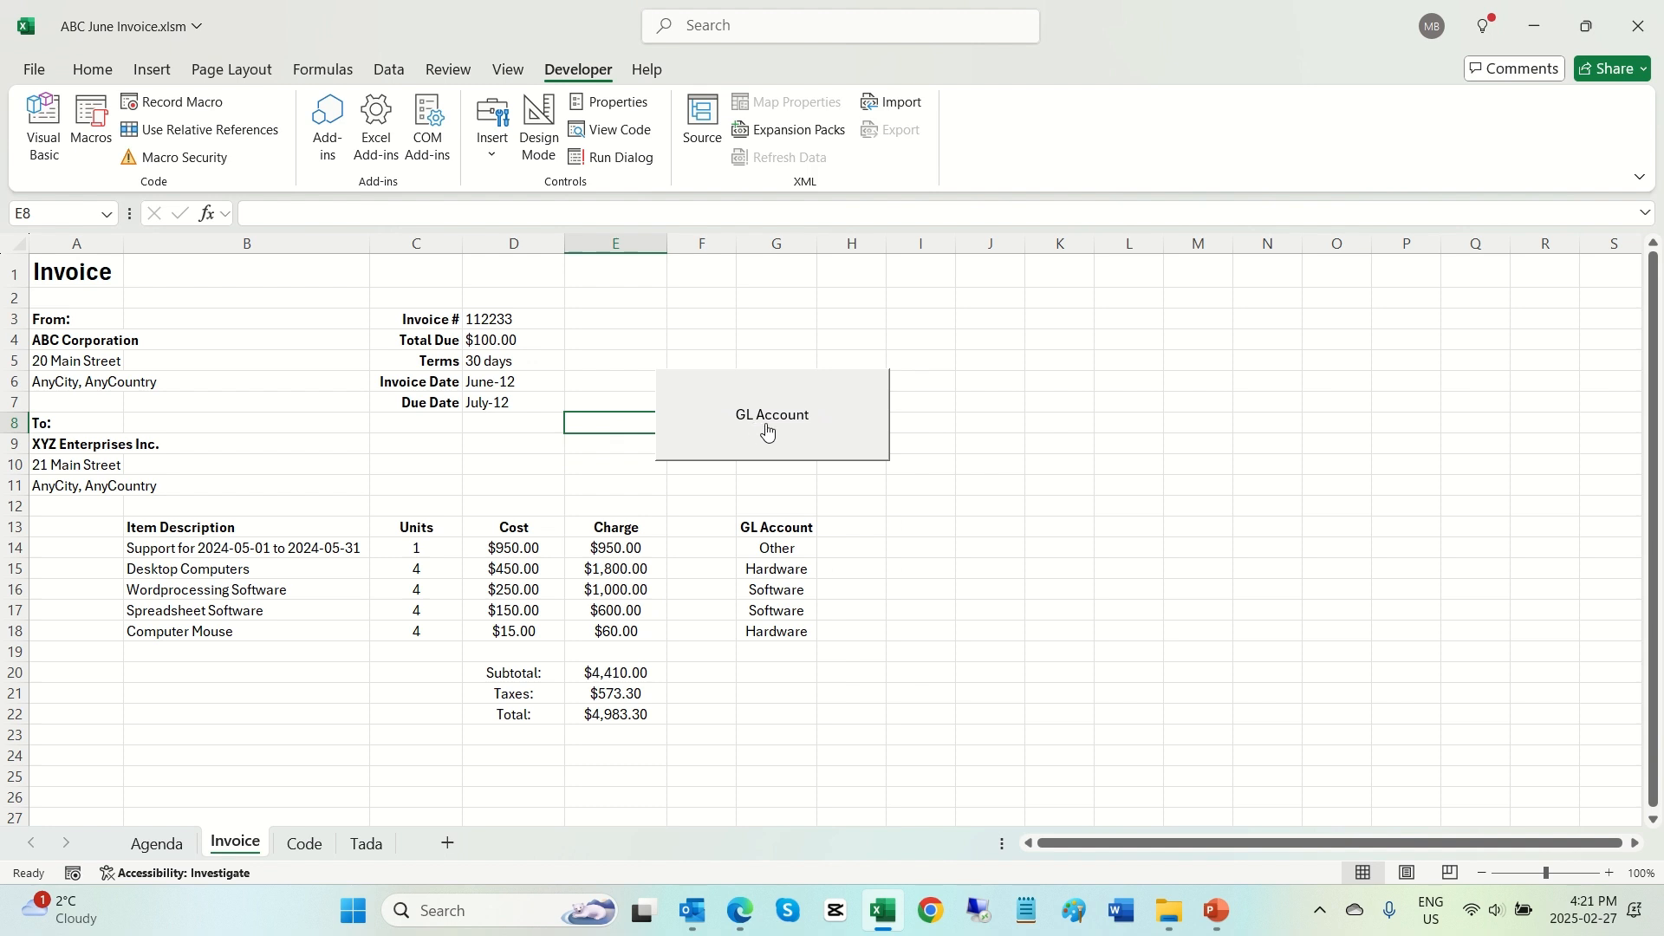
Step: Clear the GL Account entries in G14:G18 and refill them by running the macro from the GL Account button
{"action": "left_click_drag", "start_coordinate": [790, 546], "coordinate": [793, 625]}
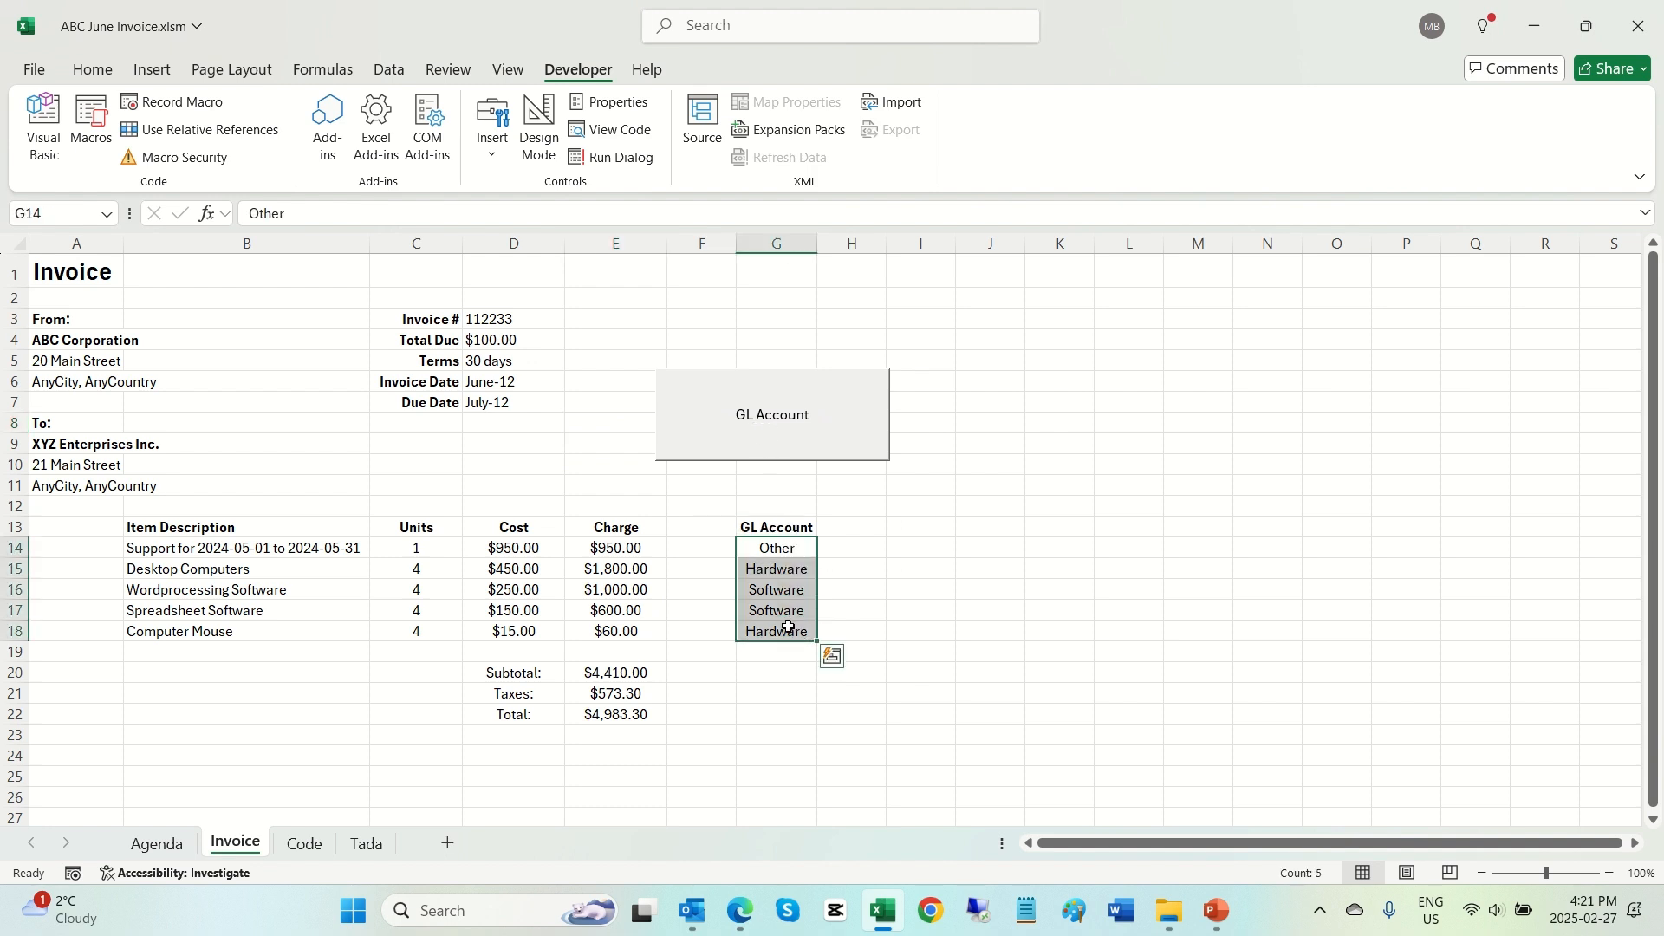
{"action": "key", "text": "Delete"}
{"action": "left_click", "coordinate": [607, 422]}
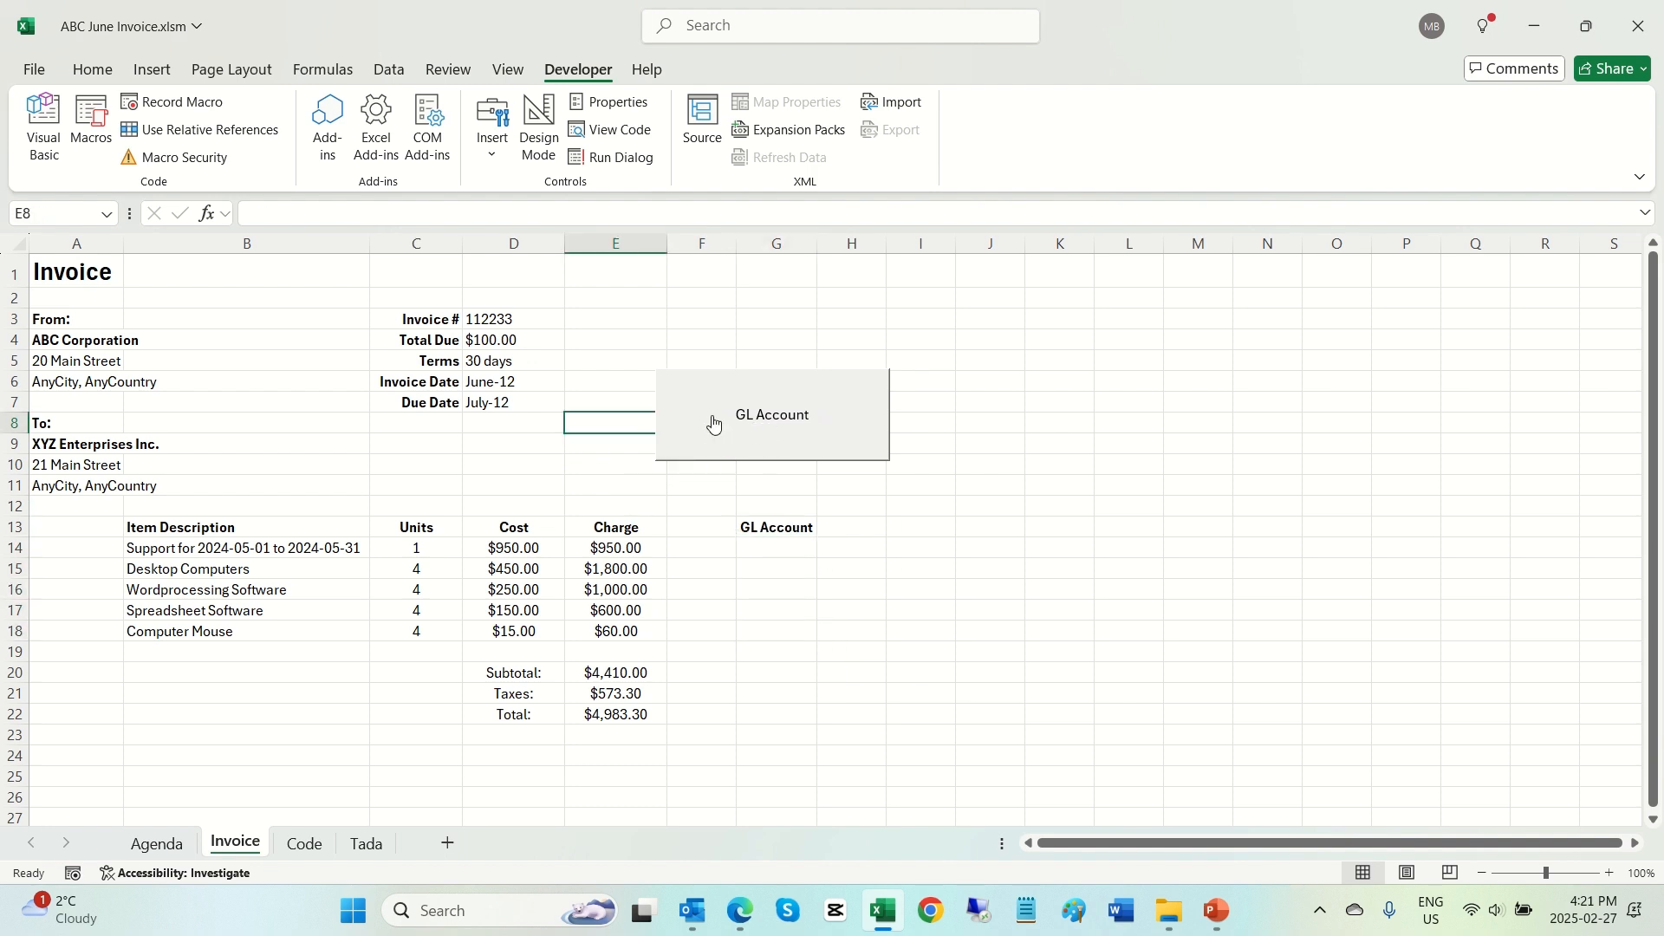
{"action": "left_click", "coordinate": [781, 420]}
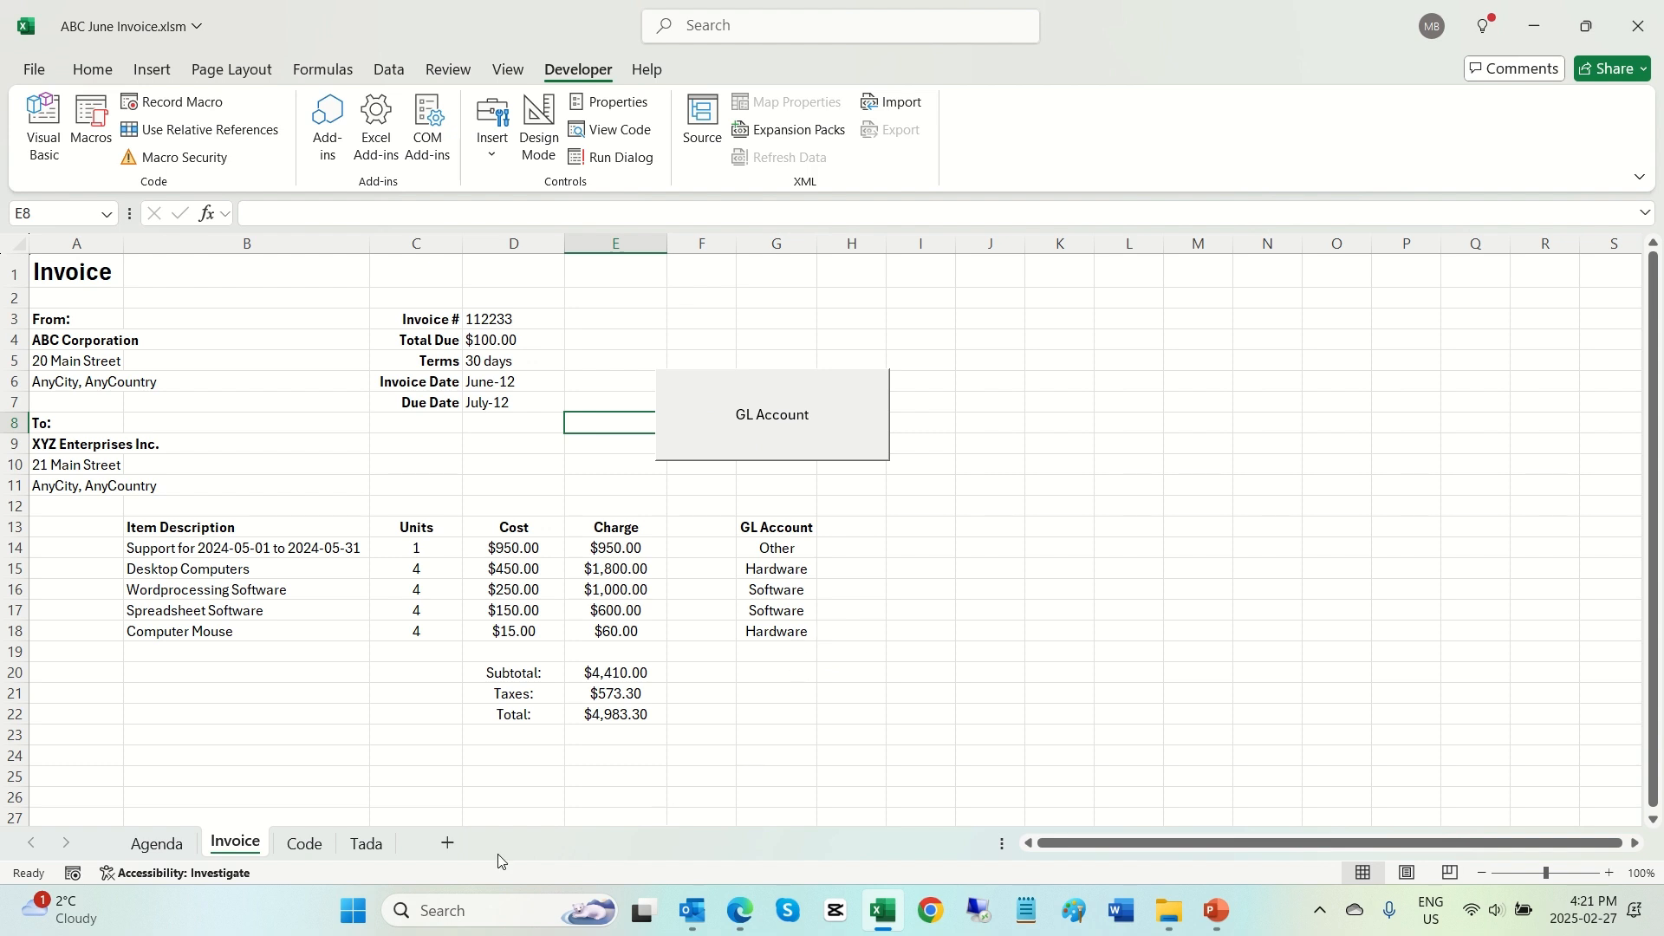
Step: Read through the closing notes on the Tada sheet from A1 to A13, including the listed uses for macros
{"action": "left_click", "coordinate": [365, 845]}
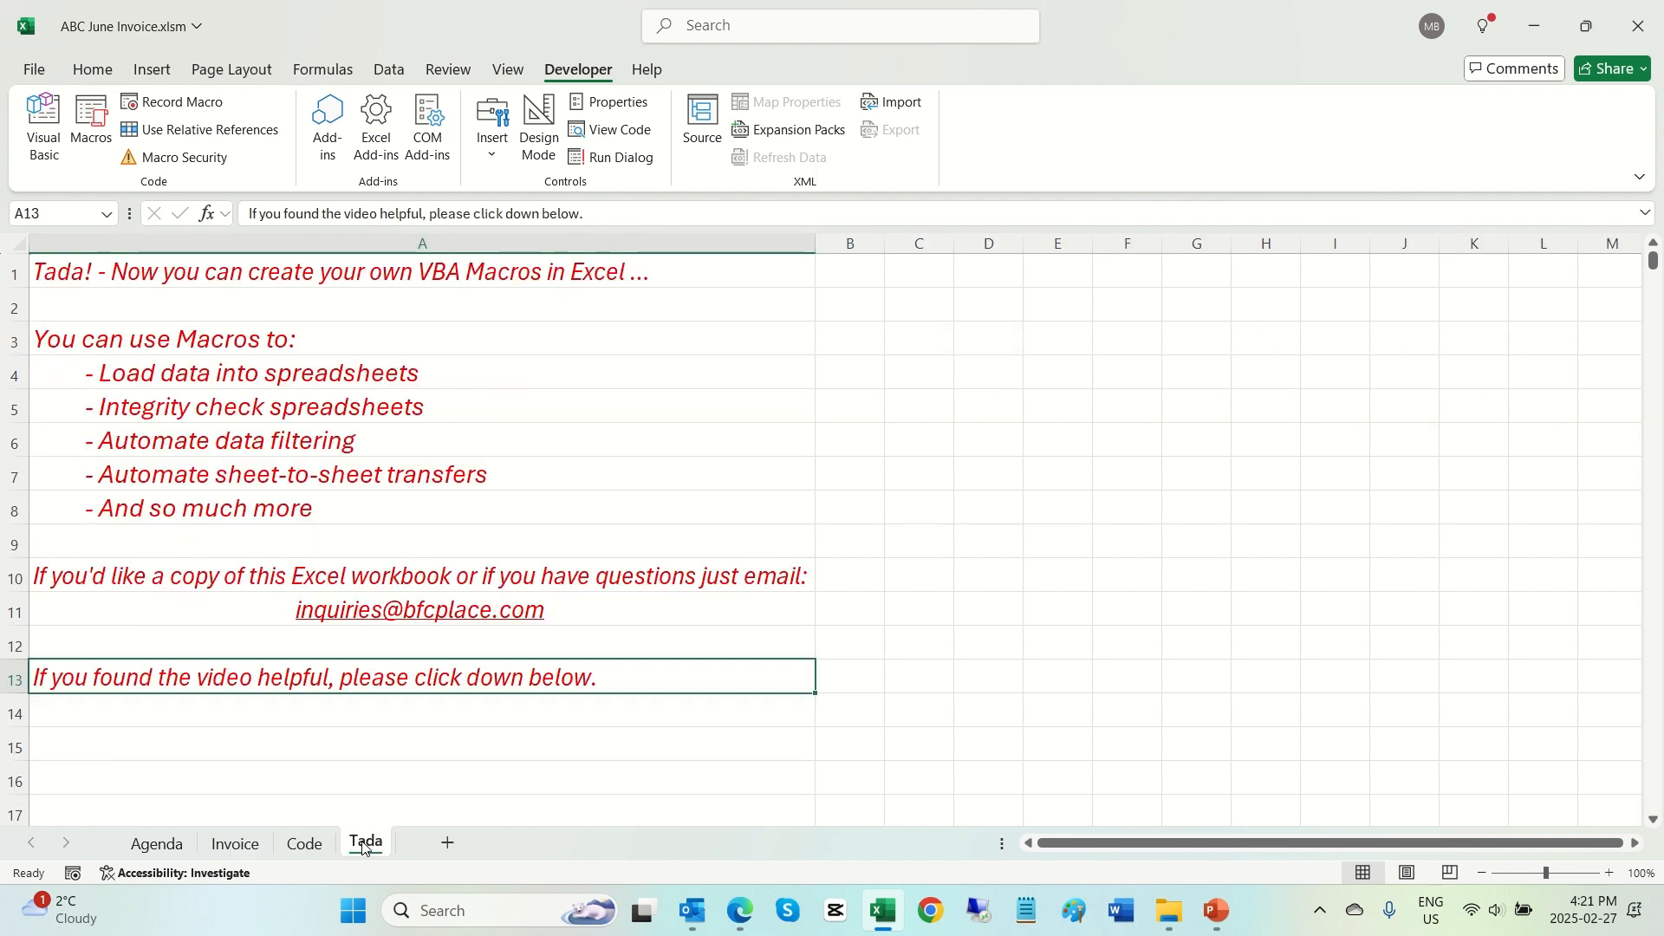
{"action": "left_click", "coordinate": [281, 281]}
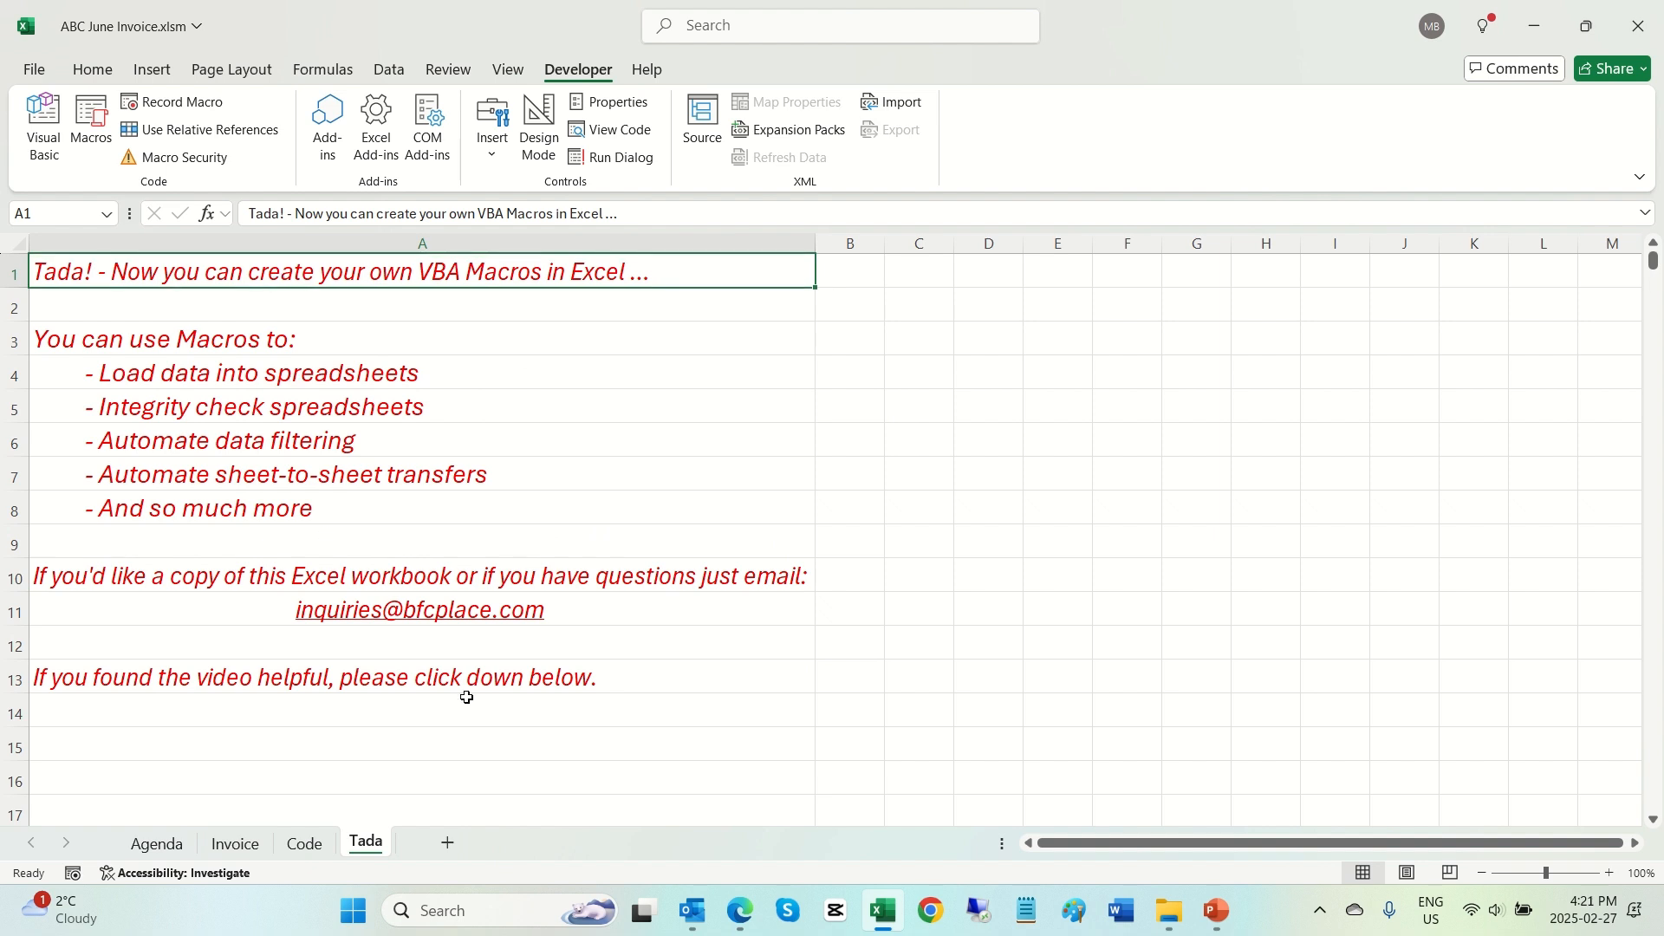
{"action": "key", "text": "Down"}
{"action": "key", "text": "Down"}
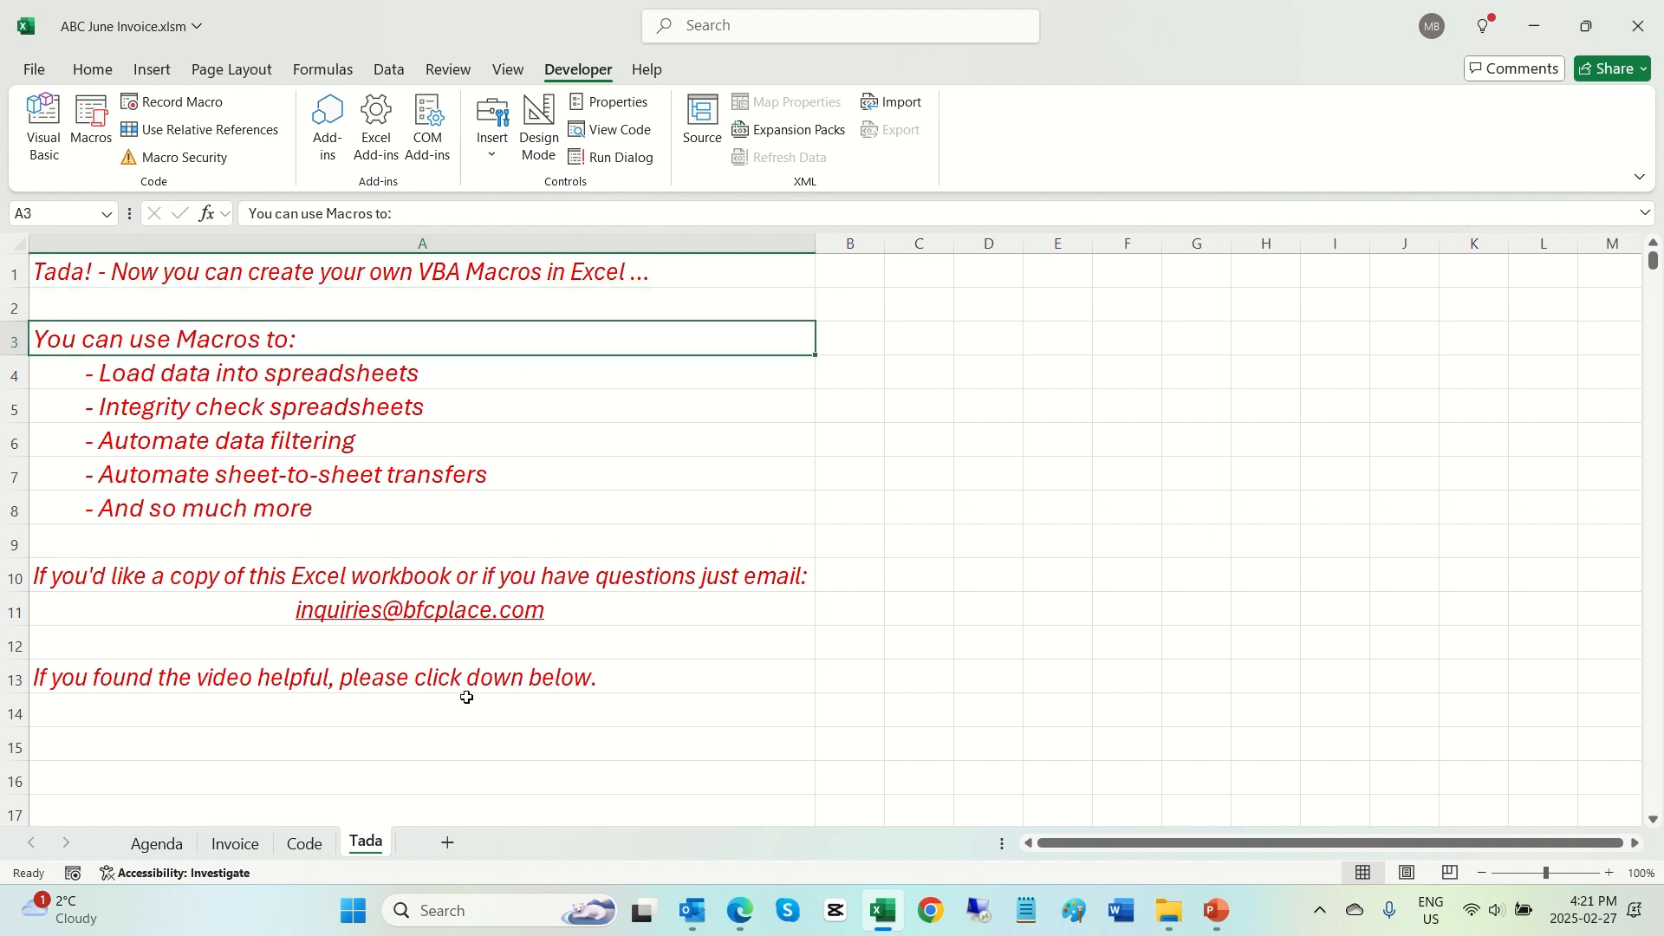
{"action": "key", "text": "Down"}
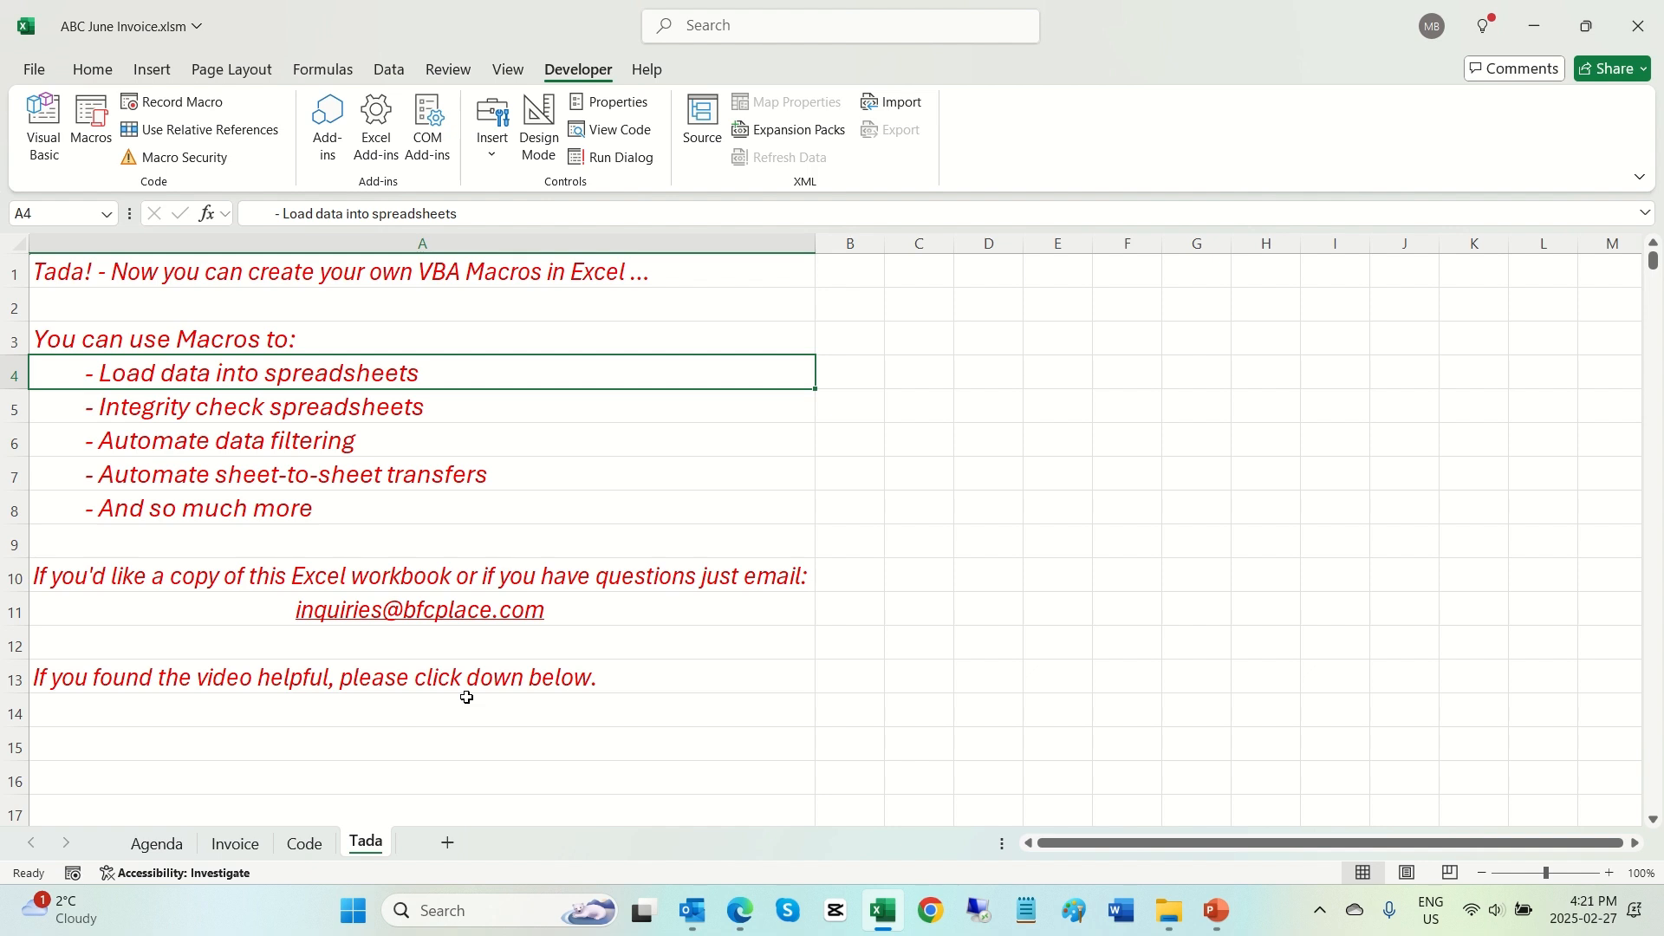
{"action": "key", "text": "Down"}
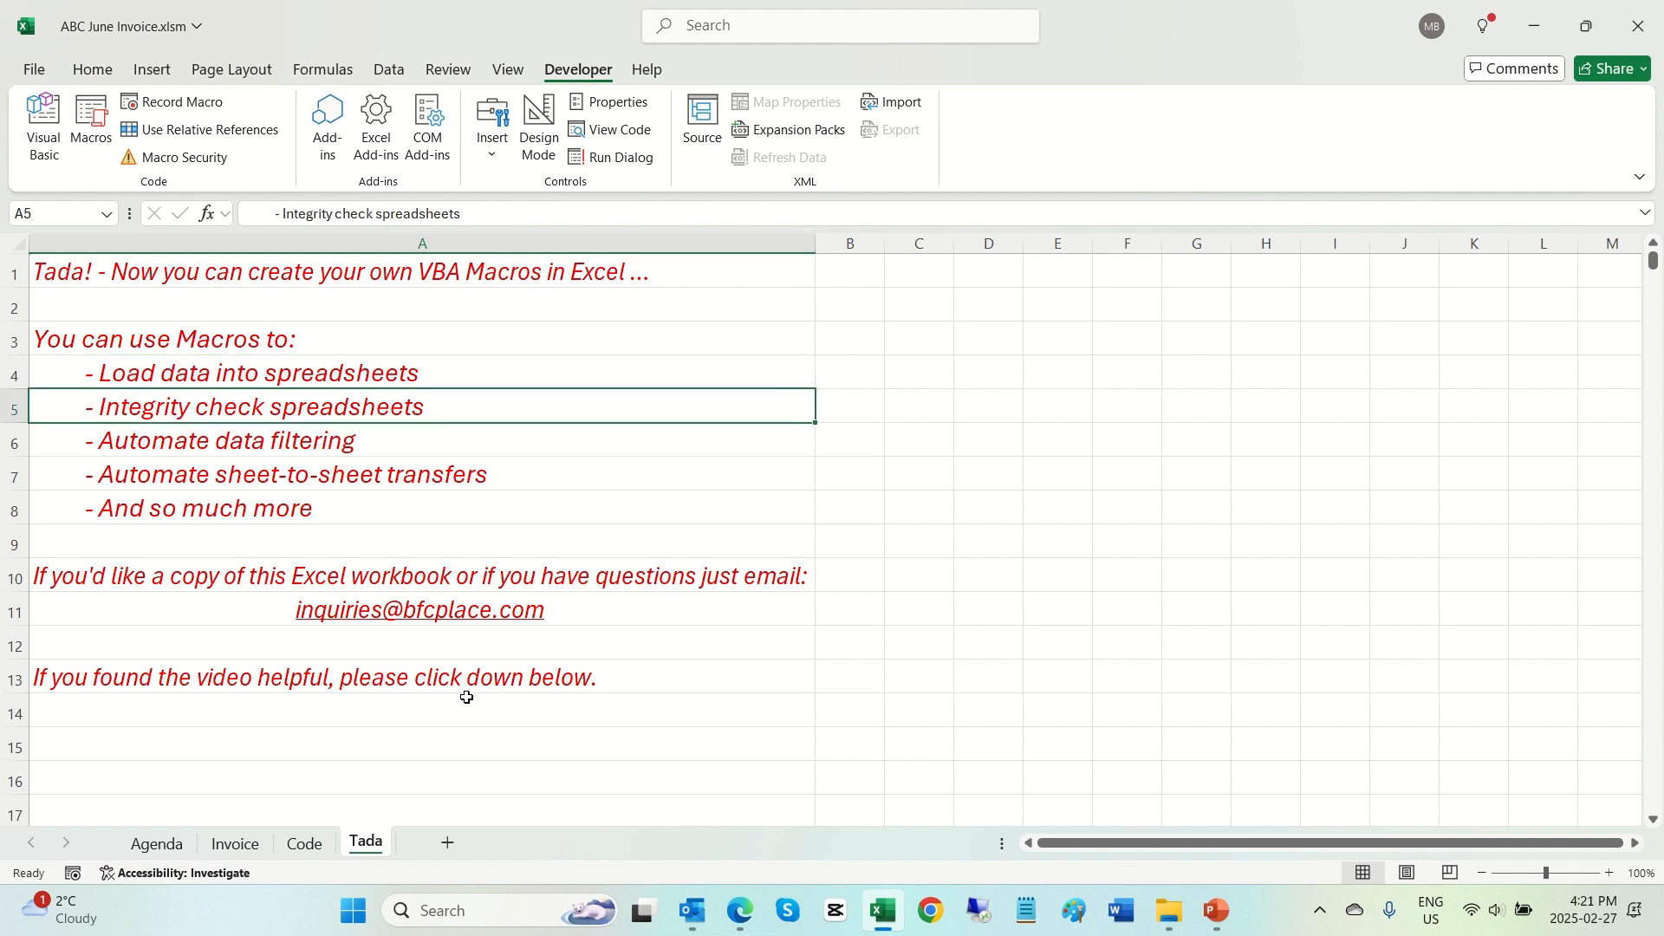
{"action": "key", "text": "Down"}
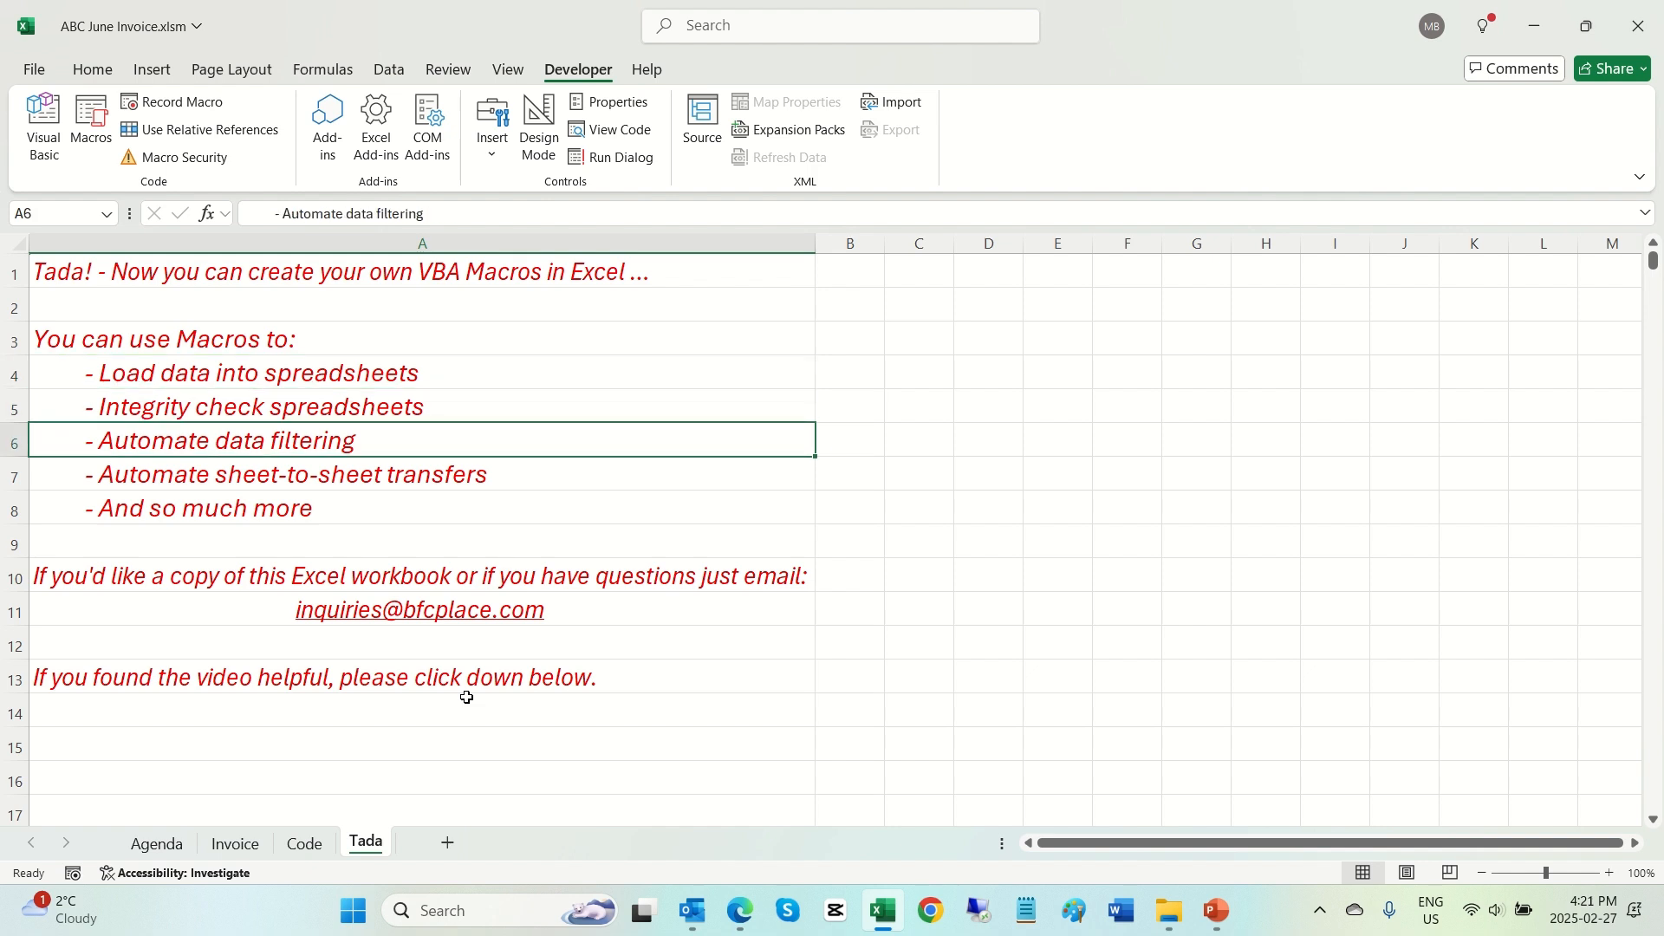
{"action": "key", "text": "Down"}
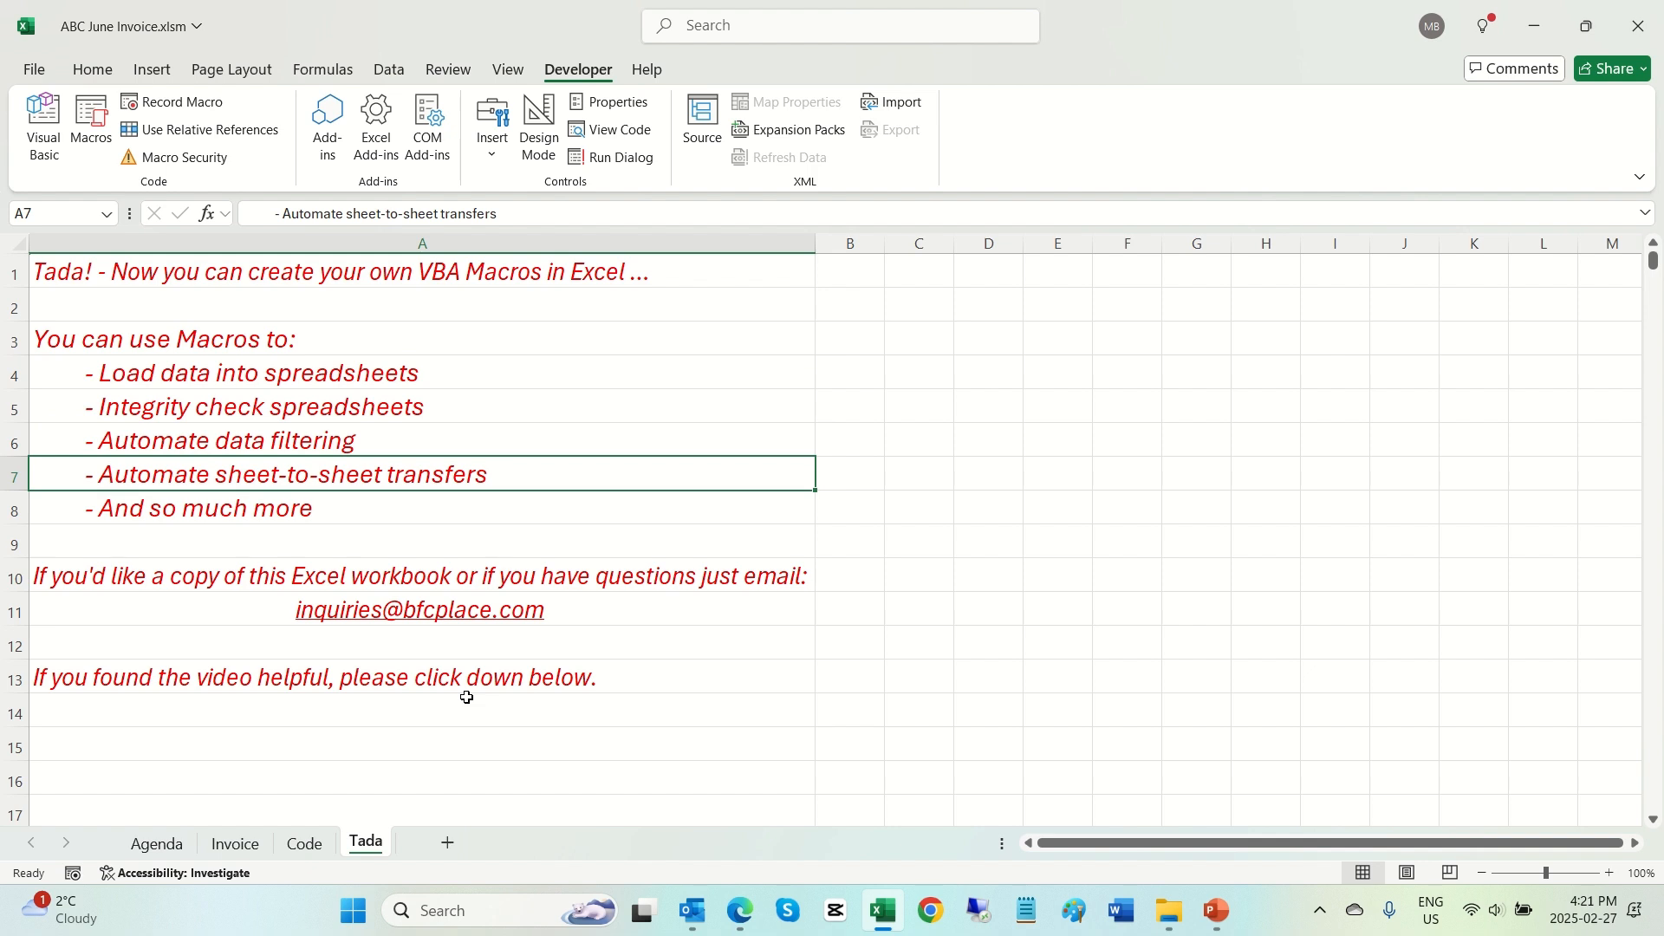
{"action": "key", "text": "Down"}
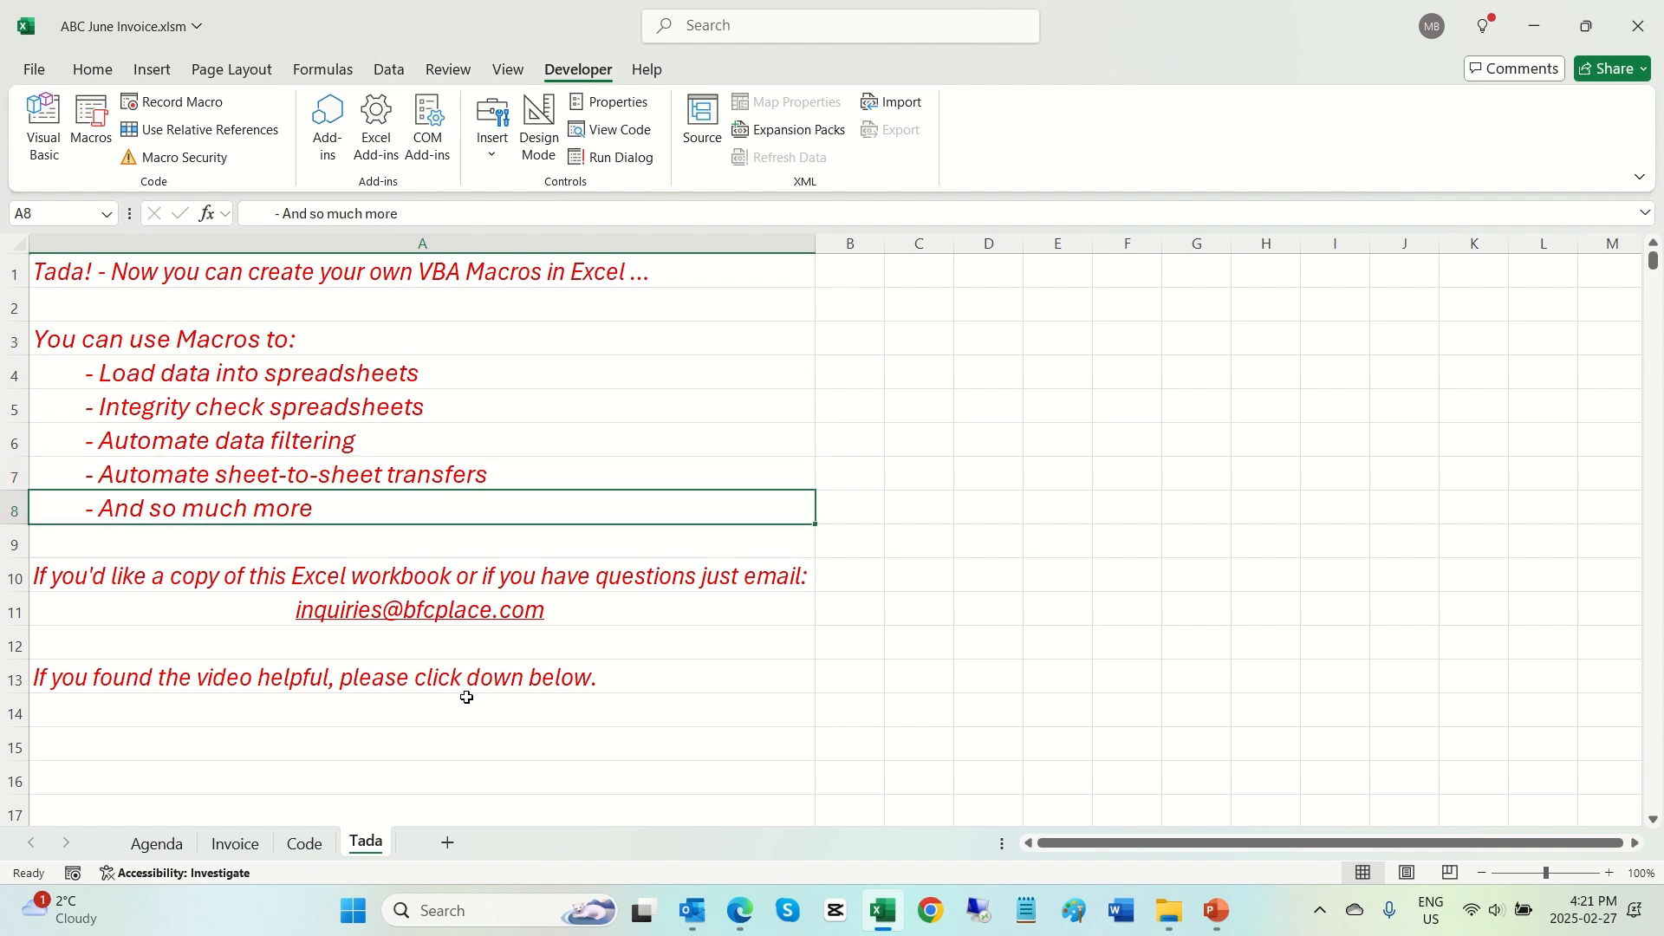
{"action": "key", "text": "Down"}
{"action": "key", "text": "Down"}
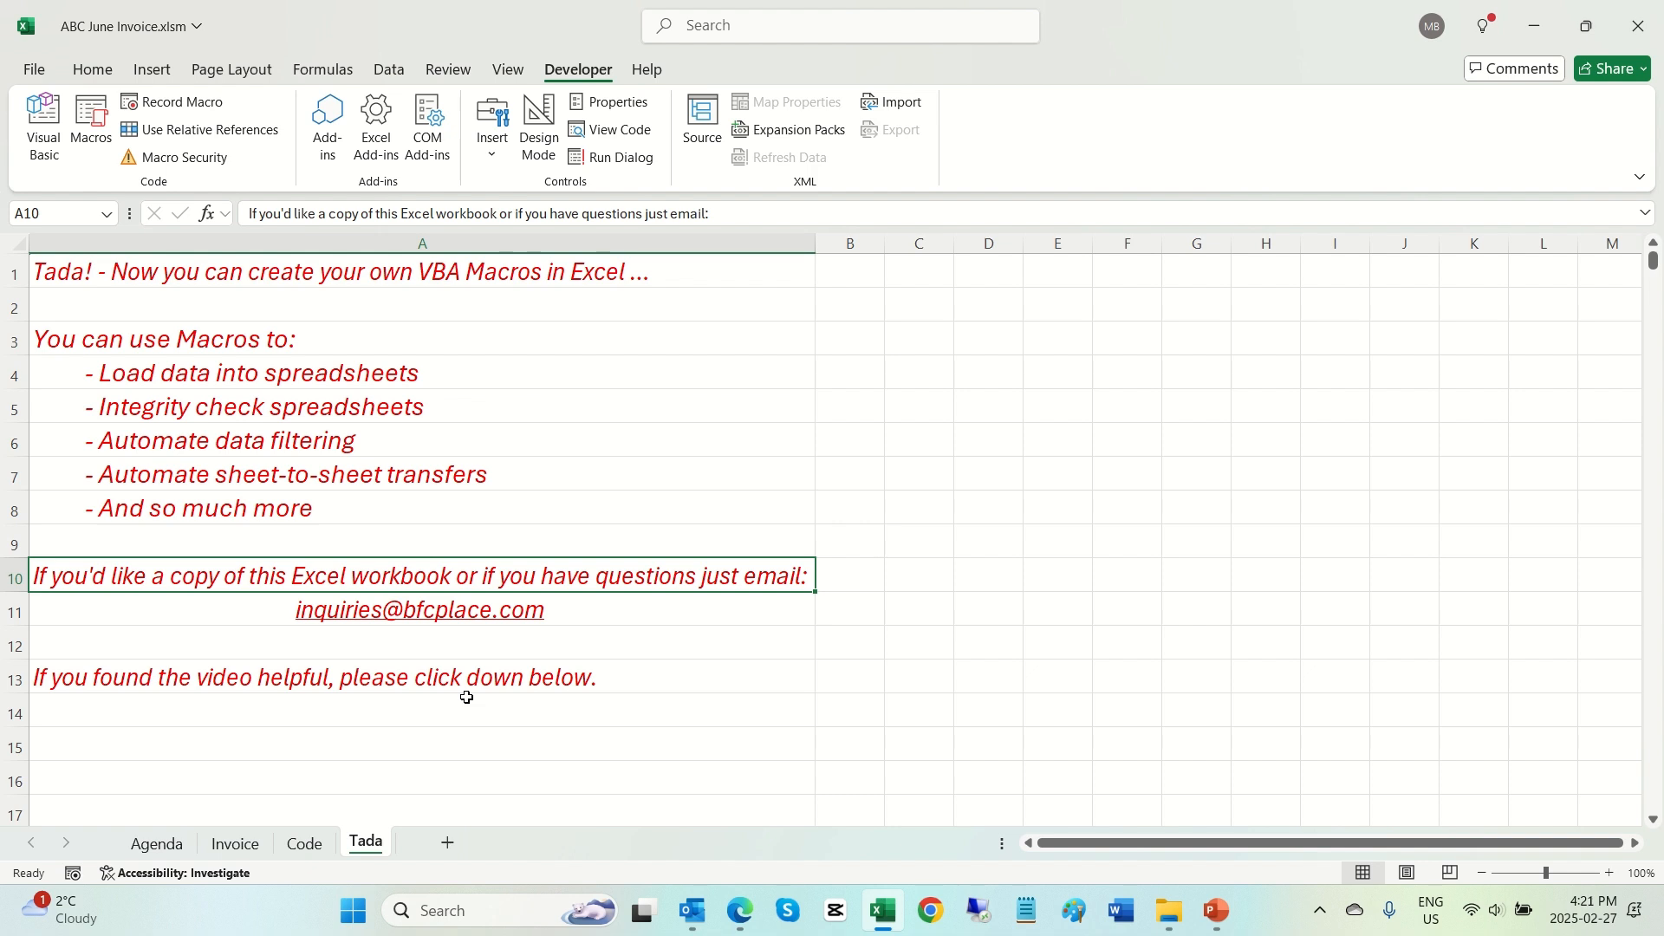
{"action": "key", "text": "Down"}
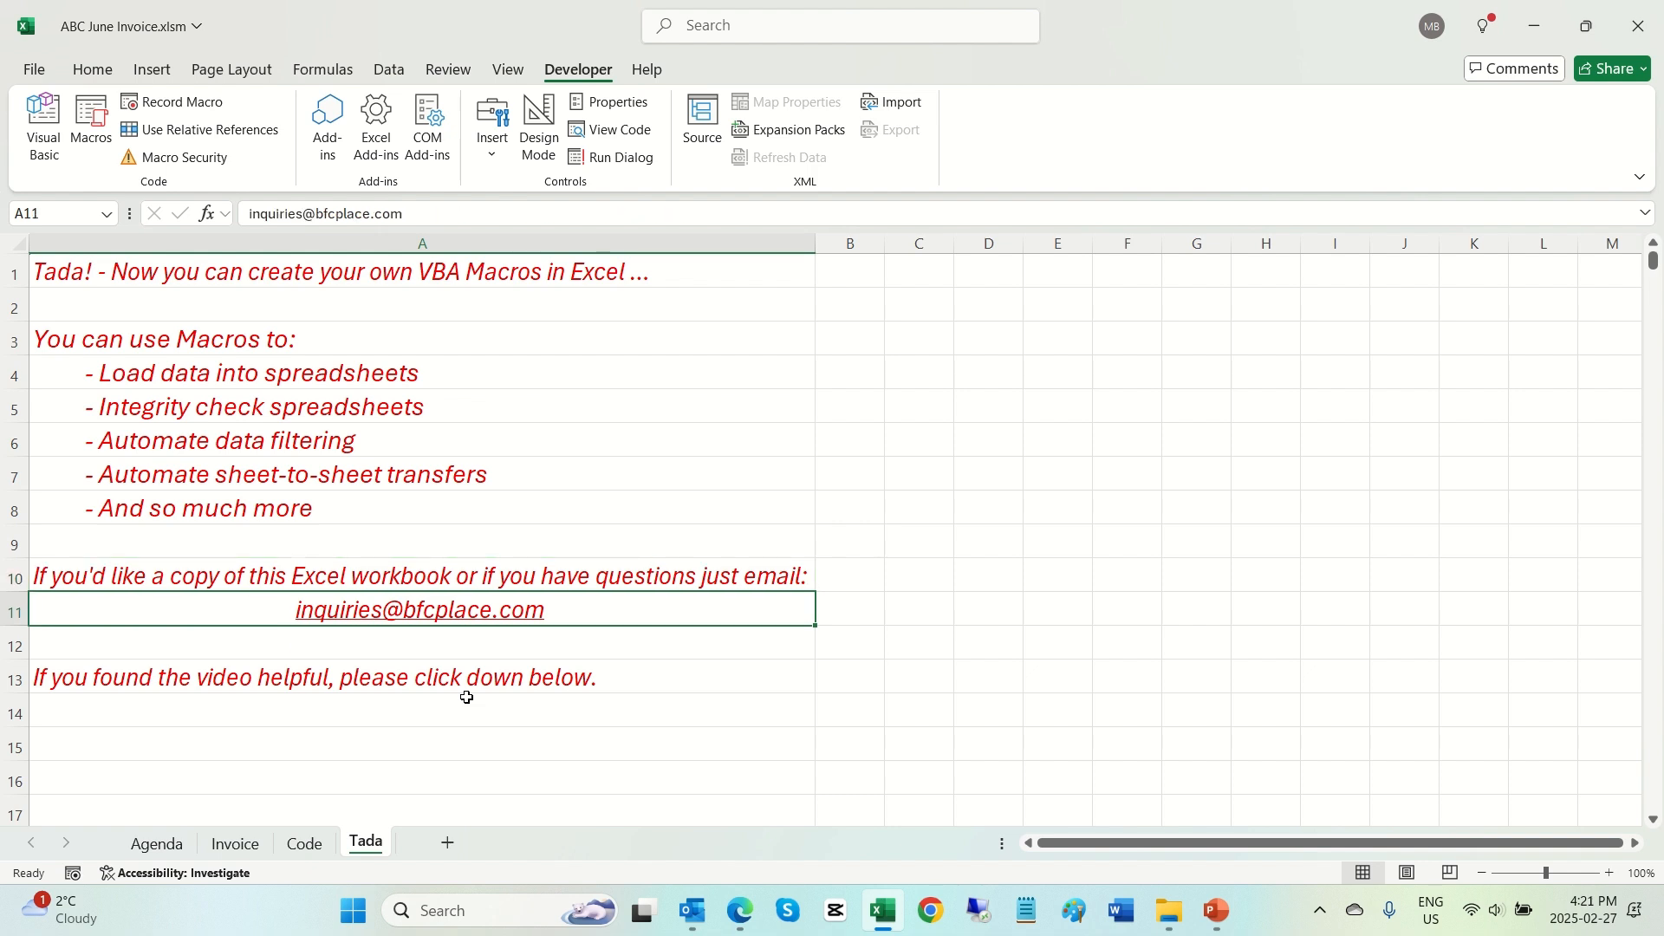
{"action": "key", "text": "Down"}
{"action": "key", "text": "Down"}
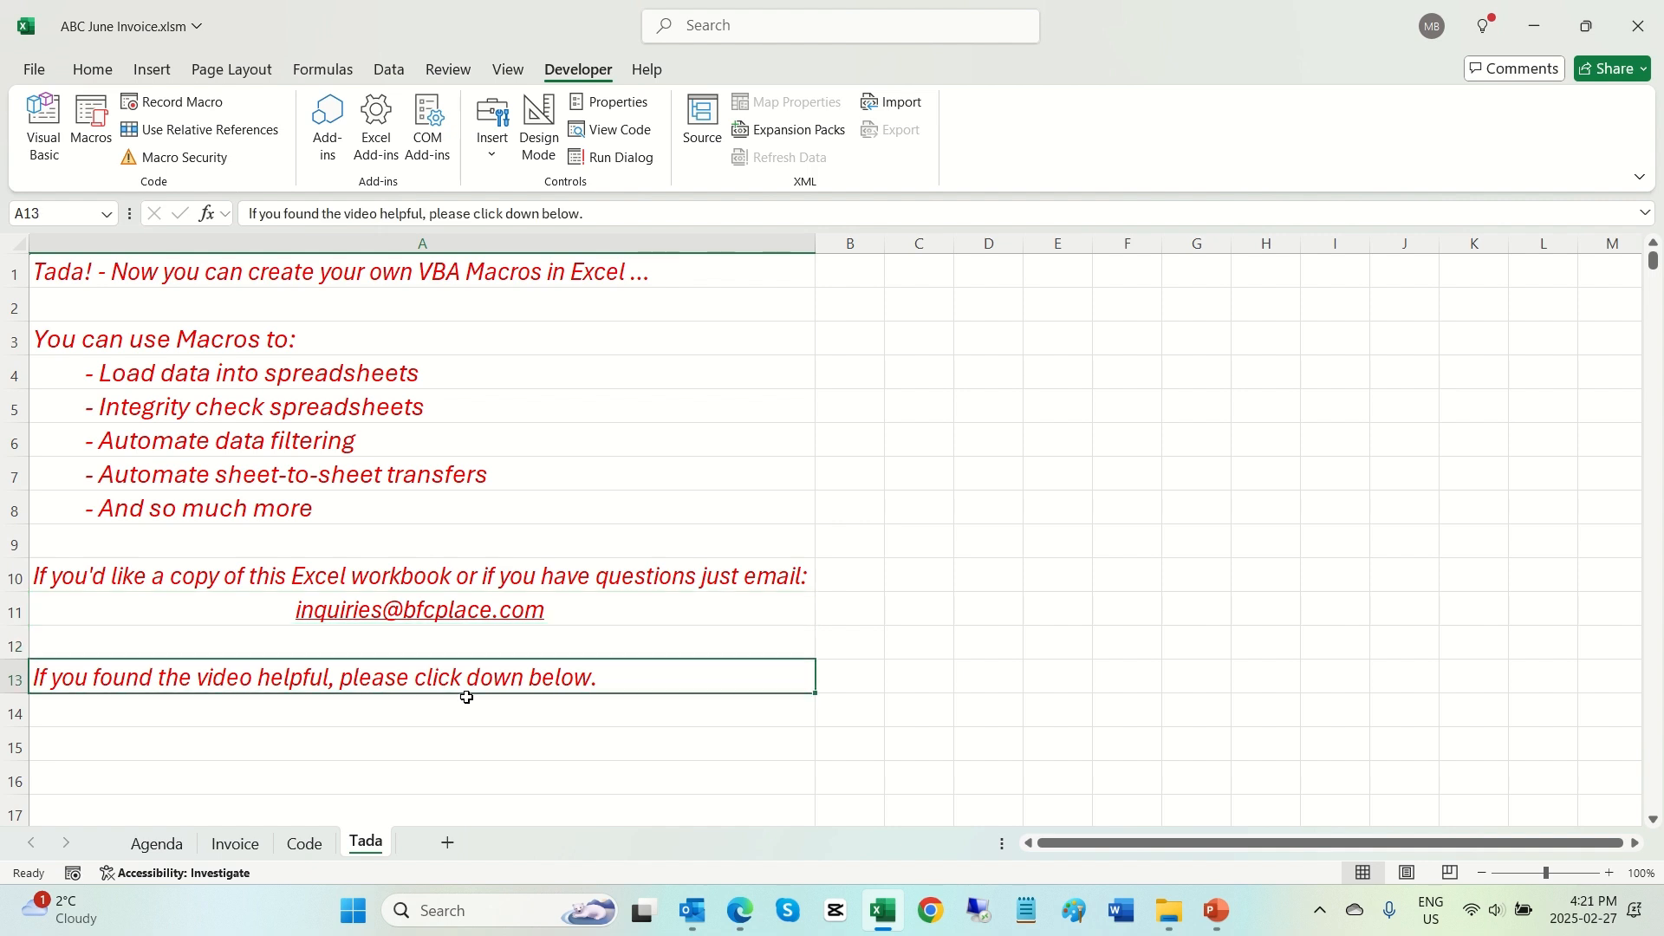